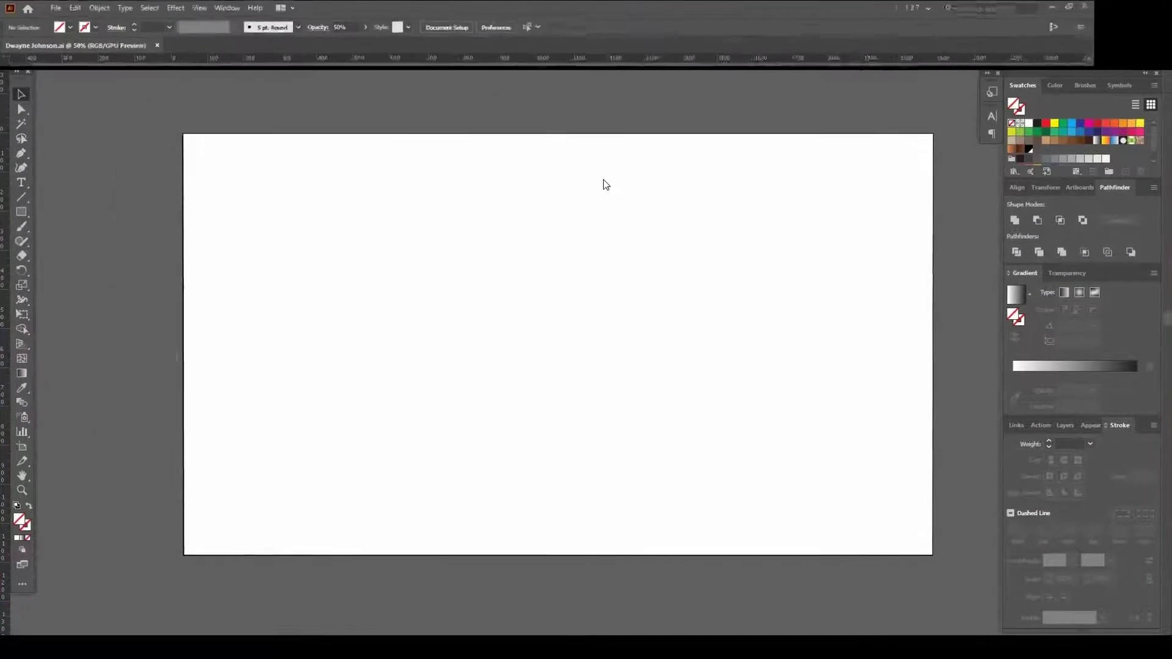
- Set the default black stroke at 0.5 pt with no fill
click(24, 524)
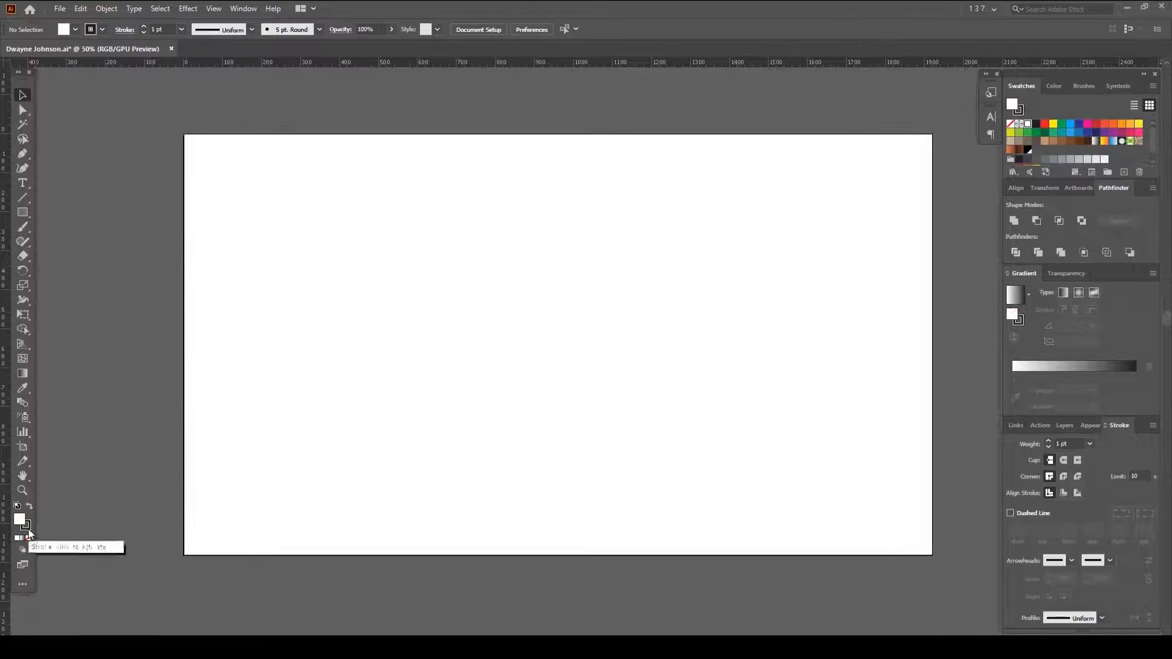
click(181, 29)
click(201, 82)
- Draw a long slanted guide line and a crossing slanted line, then group the guides
key(backslash)
mouse_move(305, 178)
mouse_down()
mouse_move(508, 233)
mouse_move(518, 329)
mouse_up()
key(v)
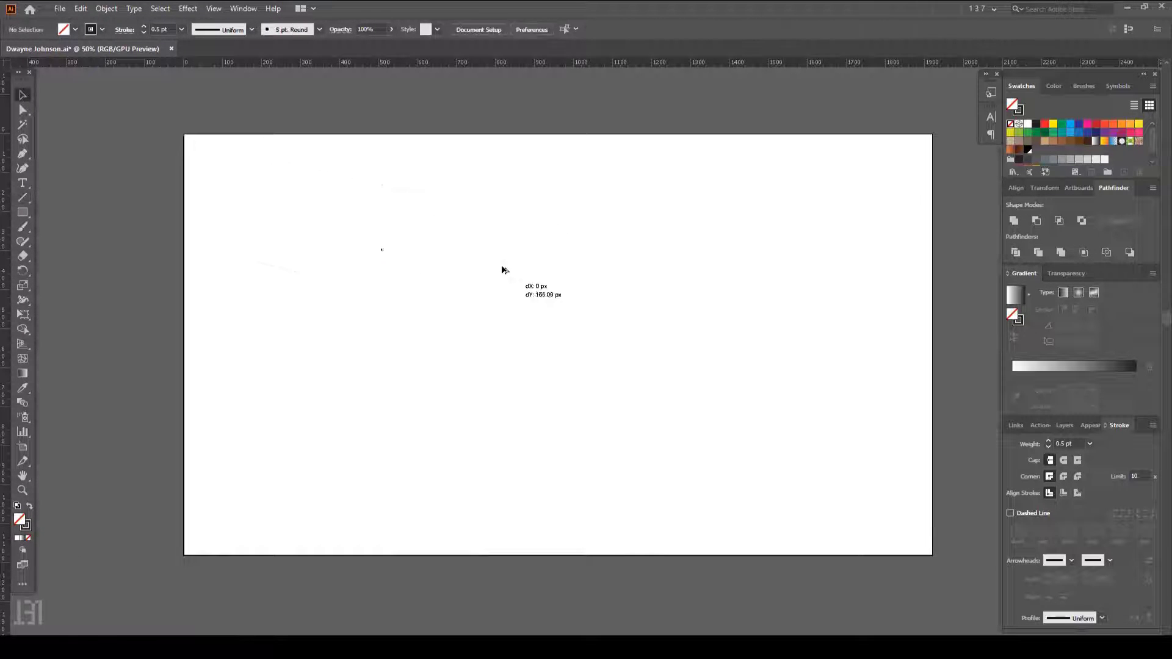
click(505, 345)
key(backslash)
drag(406, 192, 311, 494)
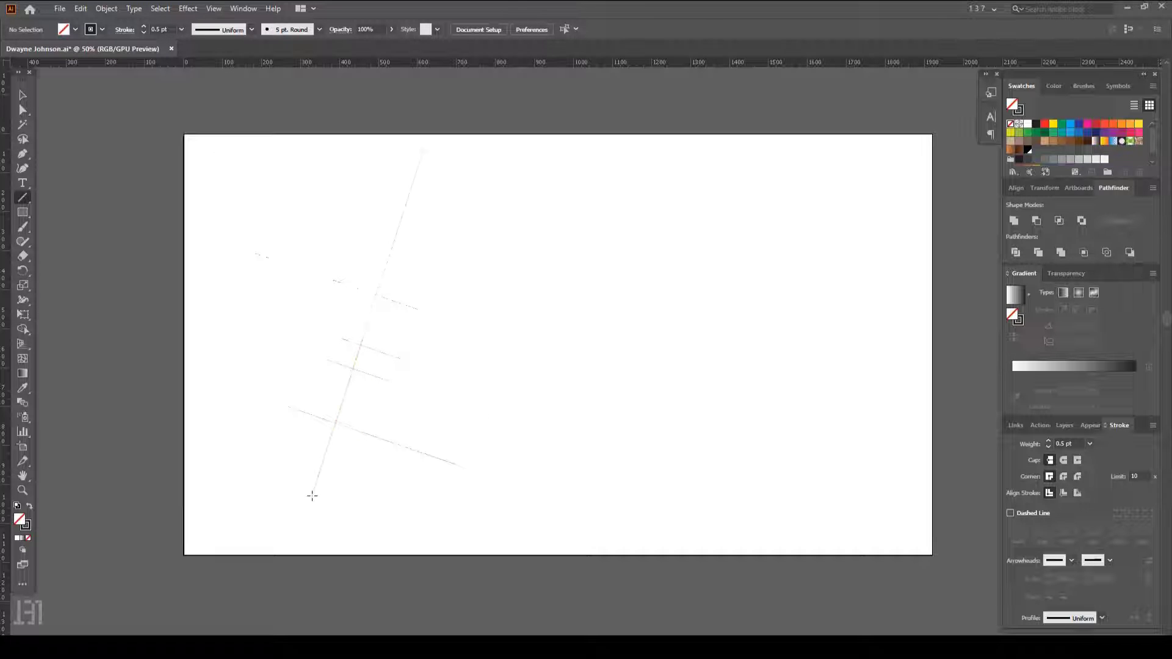
key(v)
click(289, 459)
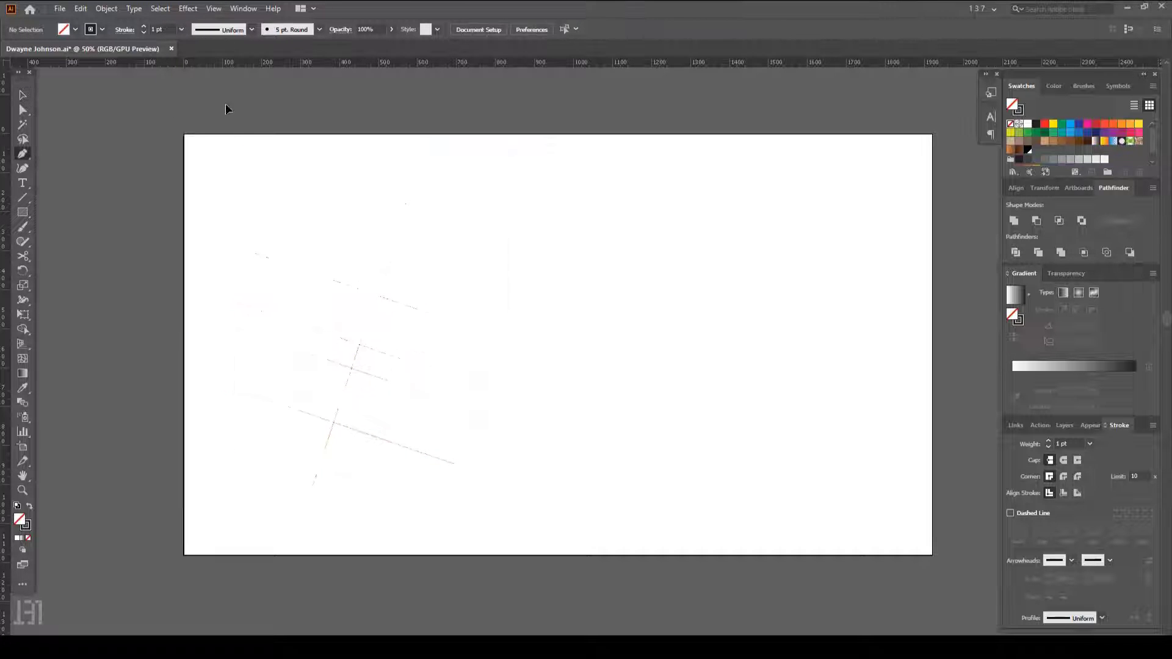
- Draw the angular brow and eyelid line of the first eye, closing it at its start
scroll(289, 360, up, 4)
click(287, 303)
click(325, 302)
click(369, 291)
click(413, 298)
click(439, 316)
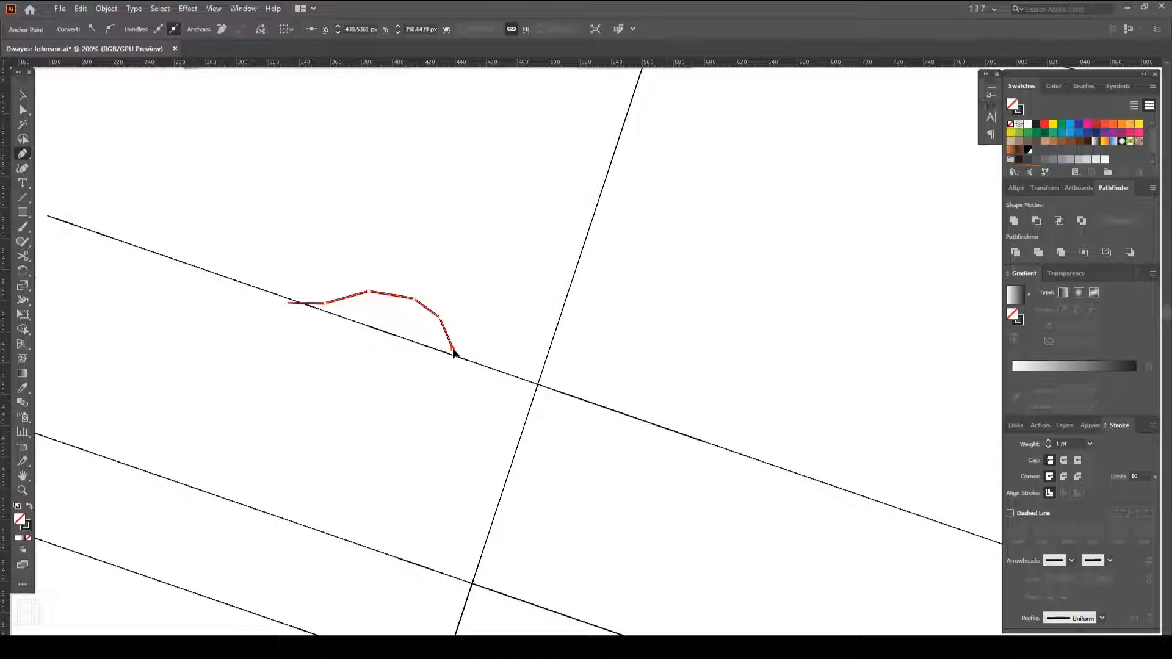
click(290, 307)
- Outline the small pentagonal eye shape with a wedge and lower lid beneath it
scroll(360, 322, up, 1)
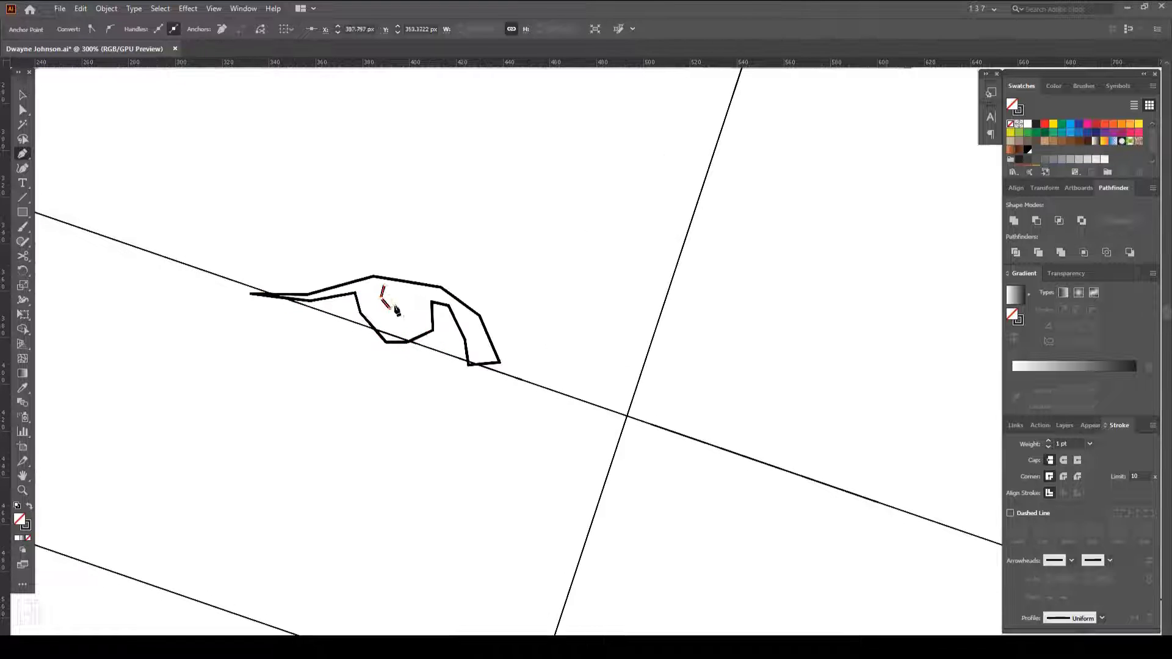
click(392, 309)
click(343, 336)
click(420, 375)
click(458, 371)
click(343, 336)
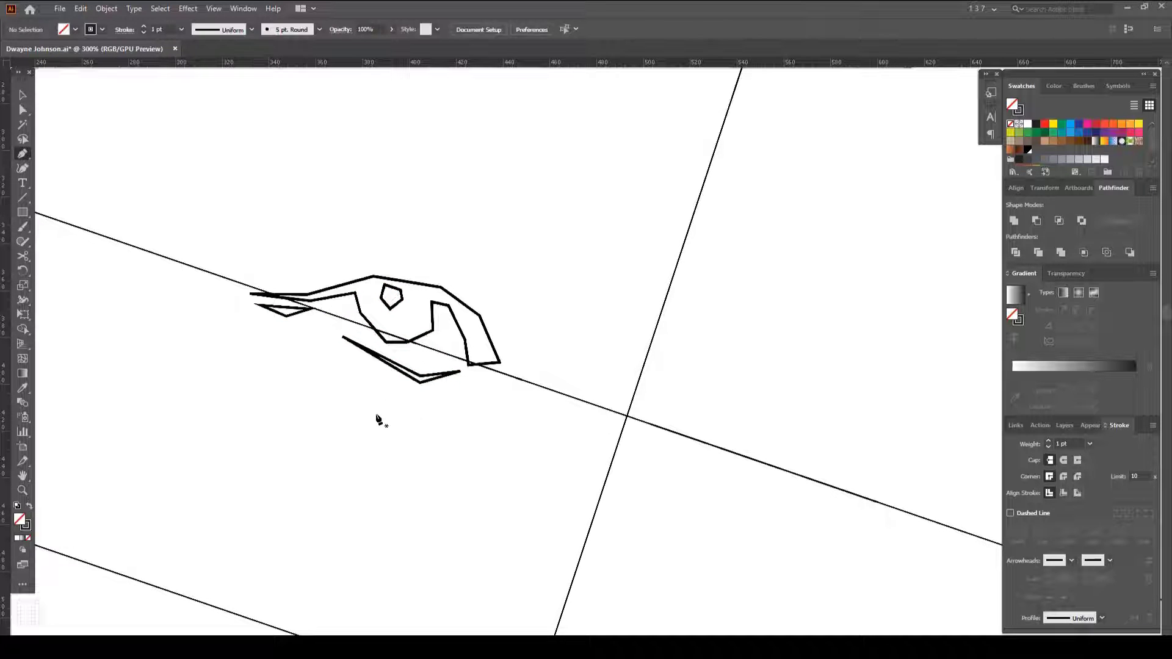
- Draw a zigzag line below the first eye
click(391, 400)
click(462, 402)
click(430, 411)
click(467, 413)
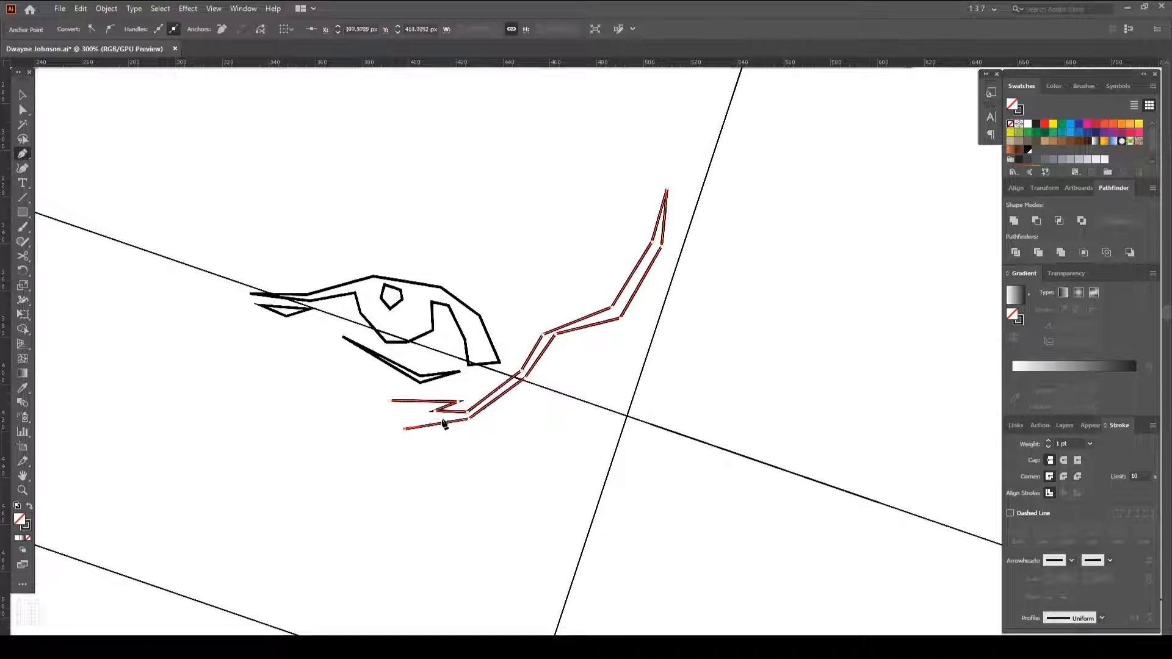
ctrl+click(352, 421)
- Draw the long bent cheek line and a short line left of the eye
scroll(334, 385, down, 1)
click(435, 382)
click(459, 363)
click(411, 343)
click(368, 347)
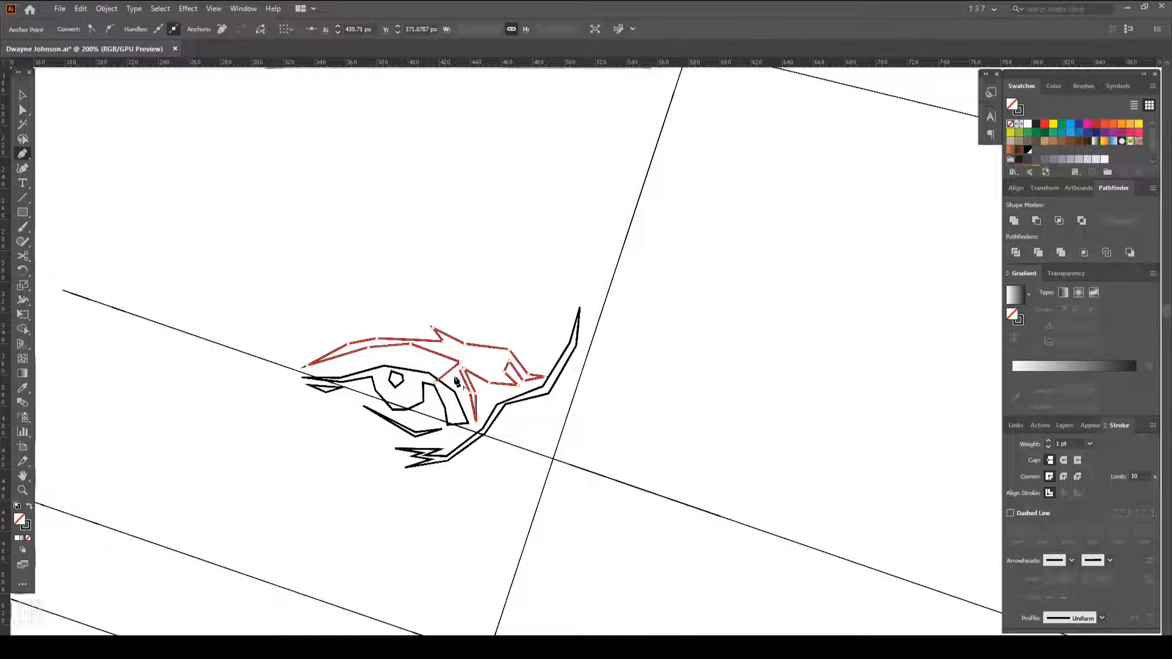
ctrl+click(466, 438)
click(428, 346)
- Draw the spiky hair strands across the first brow toward the cheek line
click(376, 436)
click(403, 478)
ctrl+click(458, 486)
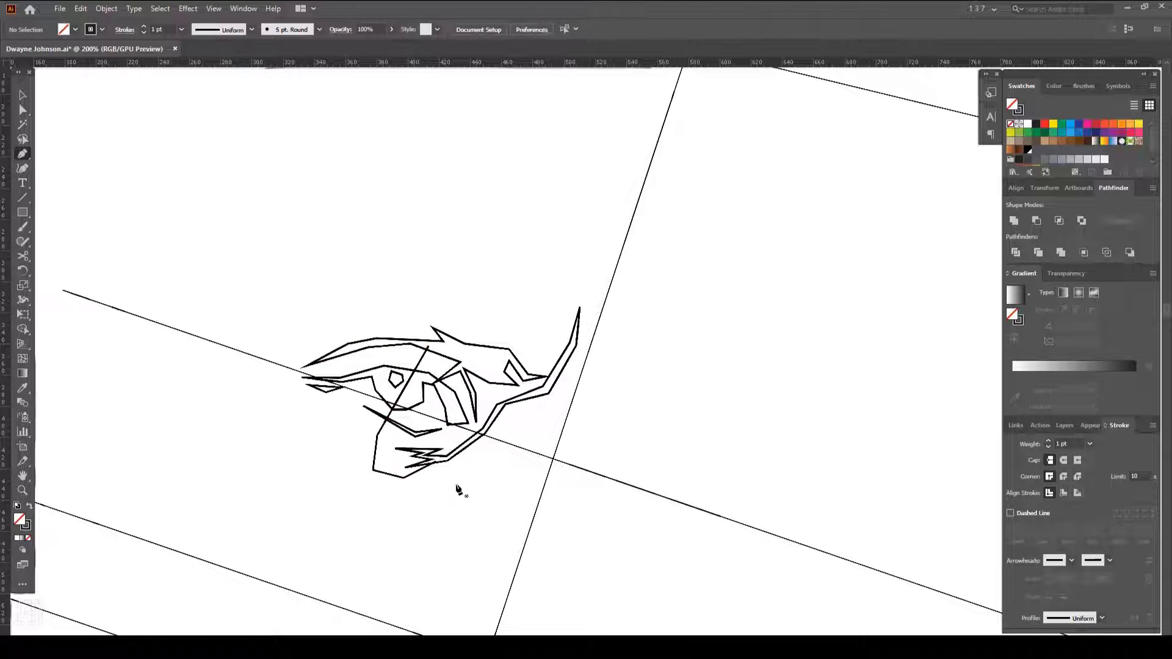
click(552, 368)
click(511, 346)
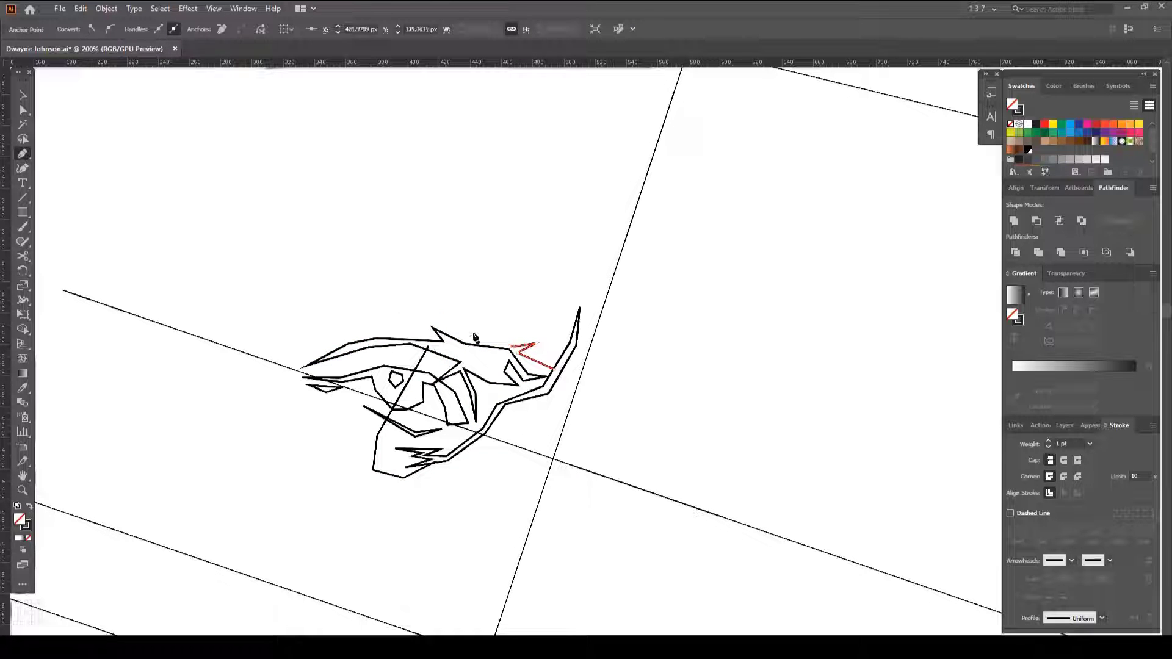
ctrl+click(331, 362)
- Draw the angular nose bridge line running down right of the first eye
scroll(427, 305, down, 5)
click(546, 194)
click(548, 246)
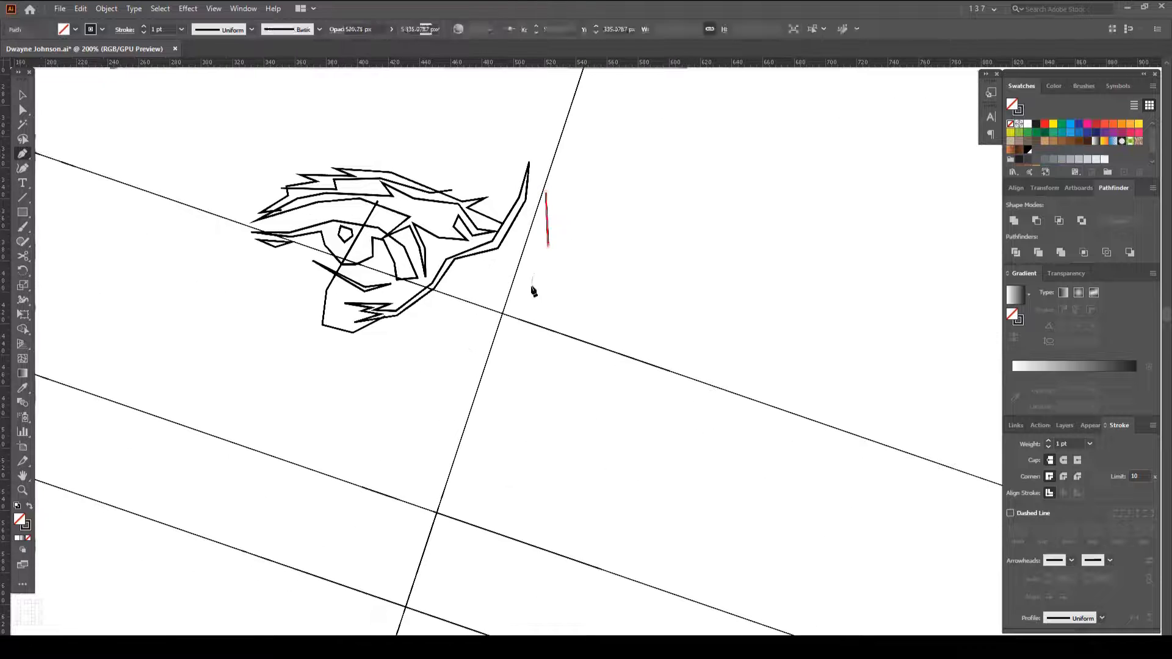
click(519, 297)
click(519, 343)
click(507, 385)
click(509, 410)
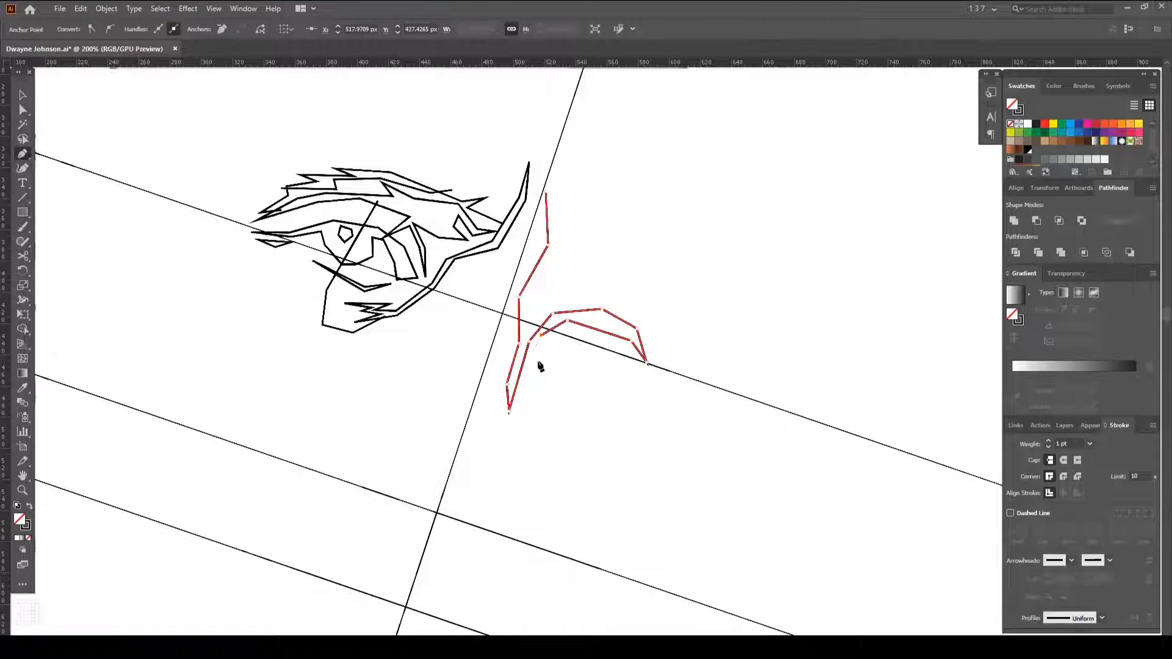
ctrl+click(531, 382)
- Outline the second eye with a zigzag and short line beneath it
scroll(553, 366, up, 1)
click(539, 337)
click(568, 309)
click(588, 352)
click(609, 355)
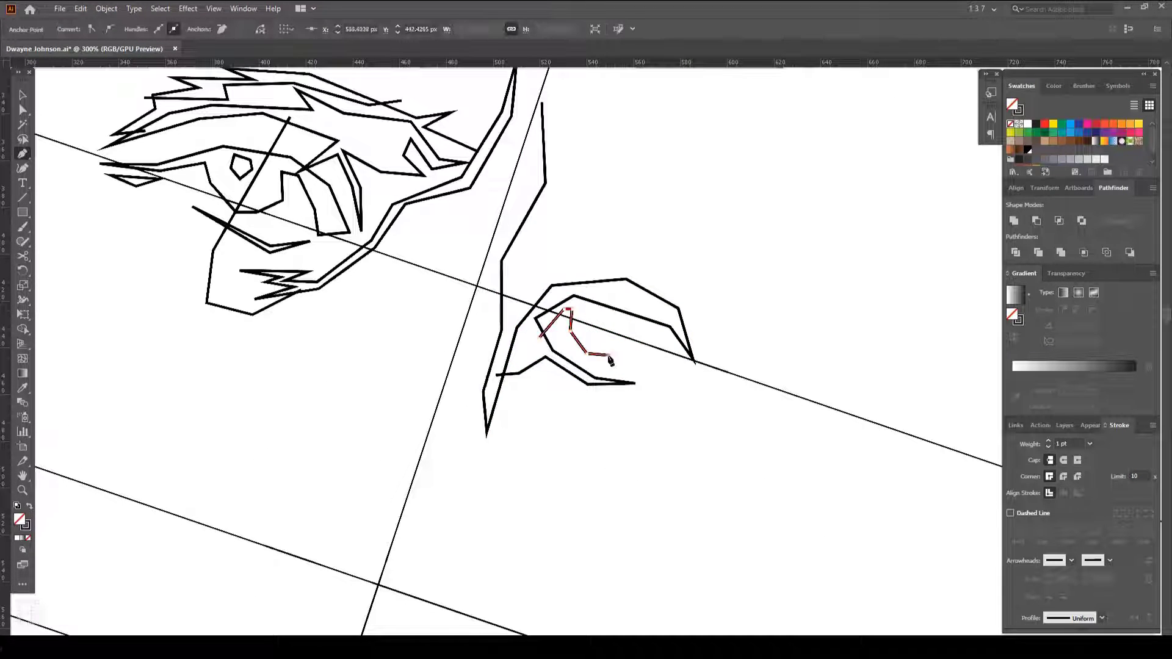
ctrl+click(648, 330)
click(669, 374)
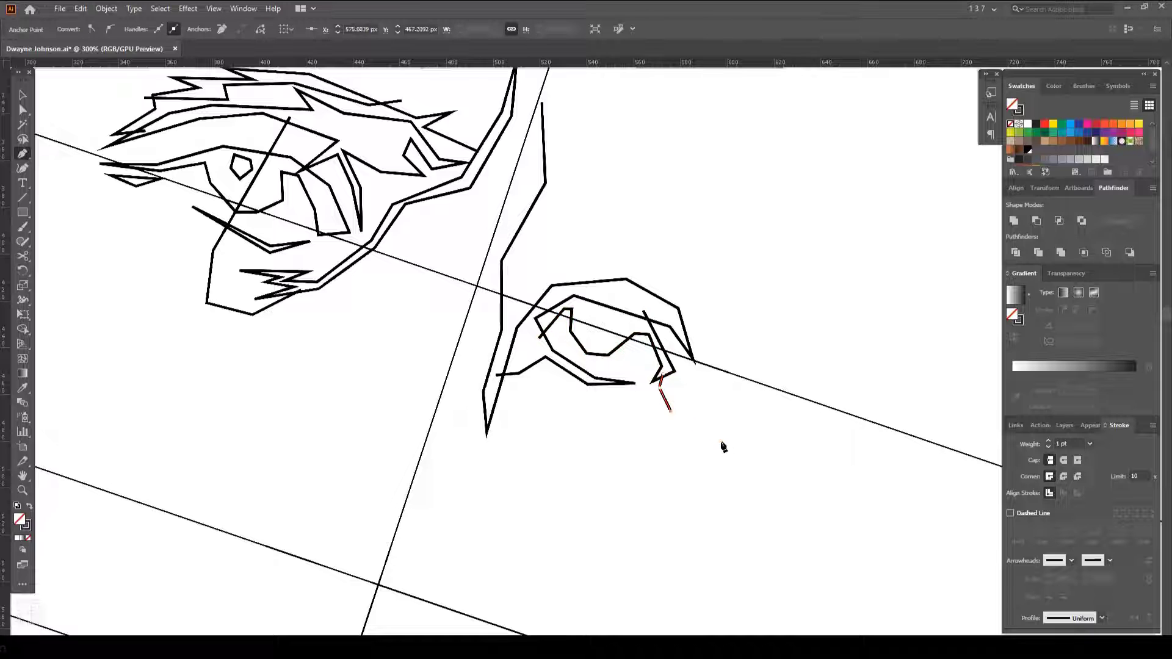
click(720, 441)
scroll(720, 442, up, 2)
click(545, 330)
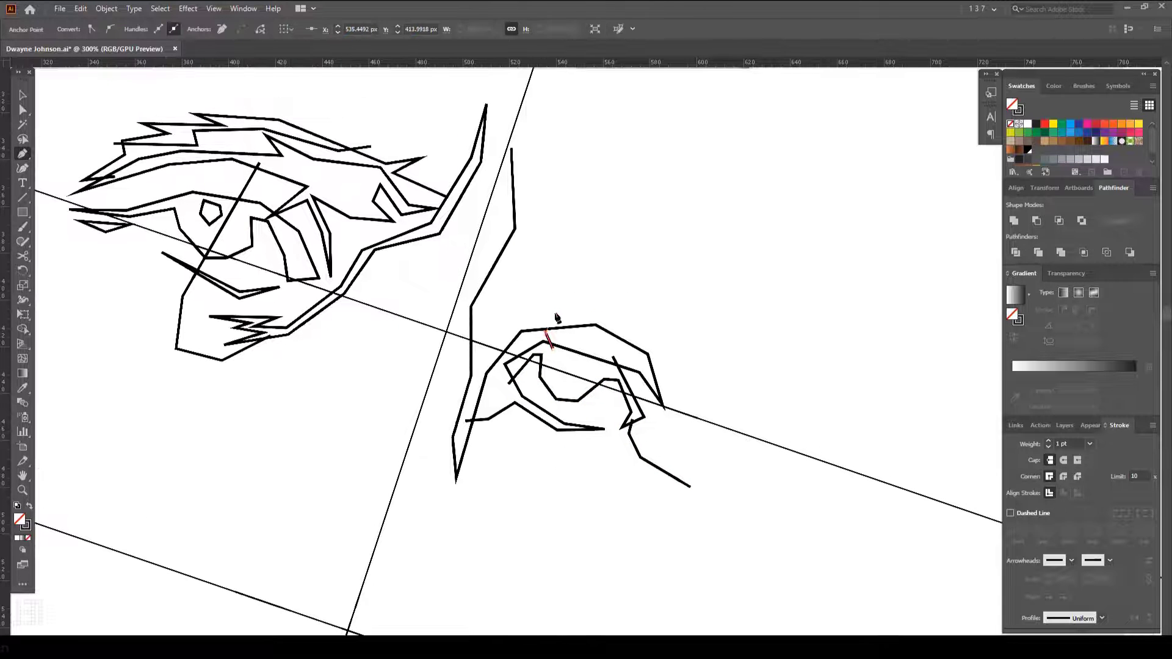
- Draw the spiky second eyebrow and a short stroke above it
click(535, 156)
ctrl+click(525, 183)
click(457, 235)
click(445, 353)
ctrl+click(476, 342)
scroll(574, 307, down, 2)
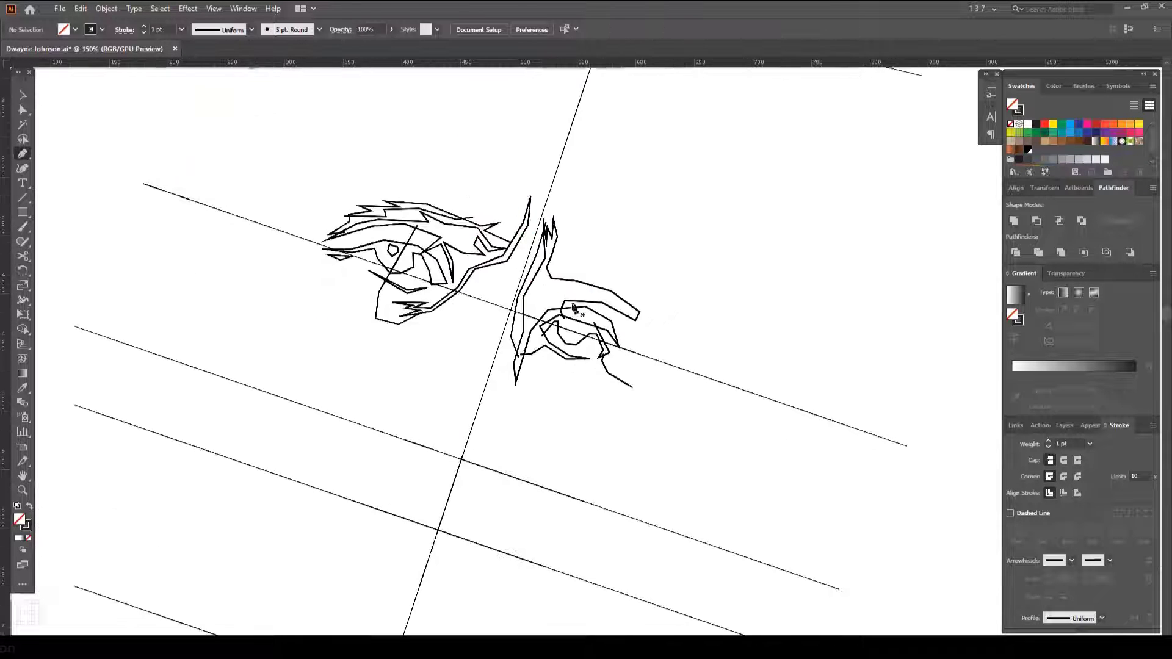
click(571, 287)
click(621, 290)
- Draw the lower nose line bending down toward the nose tip
ctrl+click(629, 320)
scroll(549, 324, up, 1)
click(532, 334)
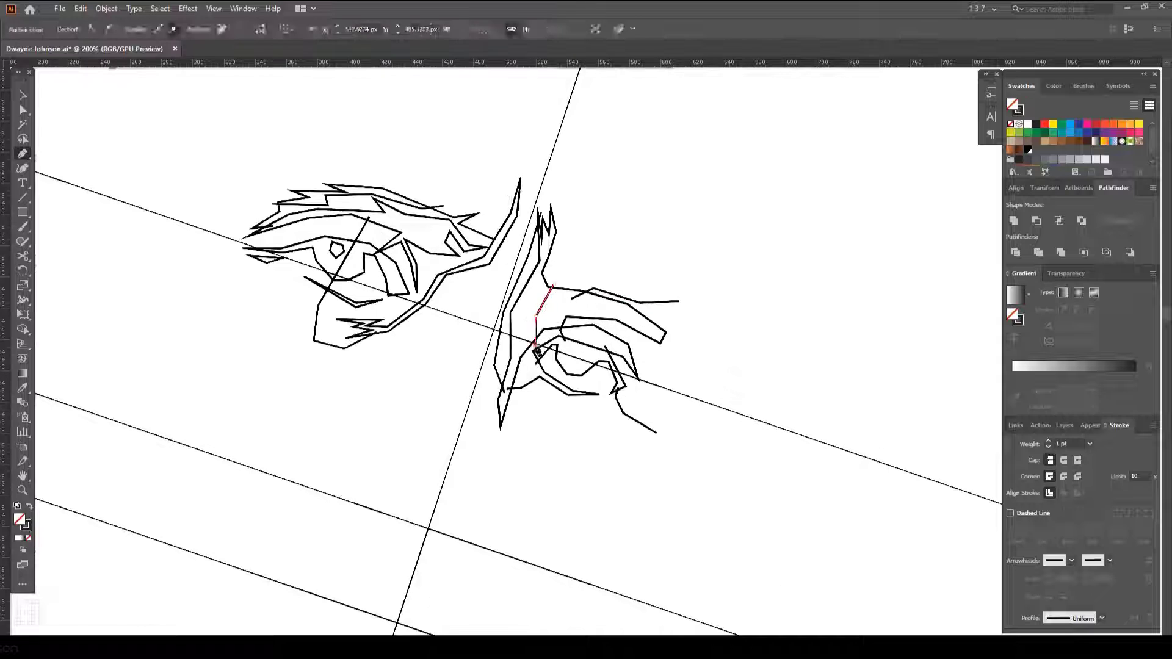
click(531, 392)
click(520, 408)
ctrl+click(439, 436)
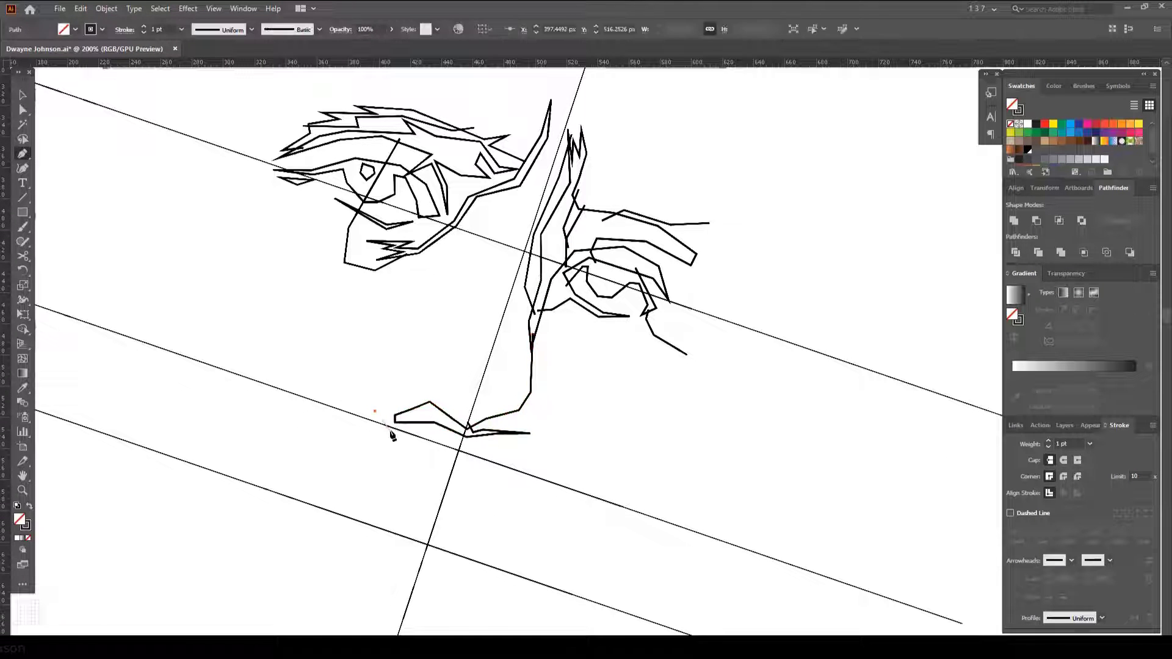
- Outline the nostril and nose underside joined to the bridge, plus a small triangle beside it
click(392, 419)
click(379, 404)
click(396, 396)
click(431, 405)
click(444, 398)
click(490, 397)
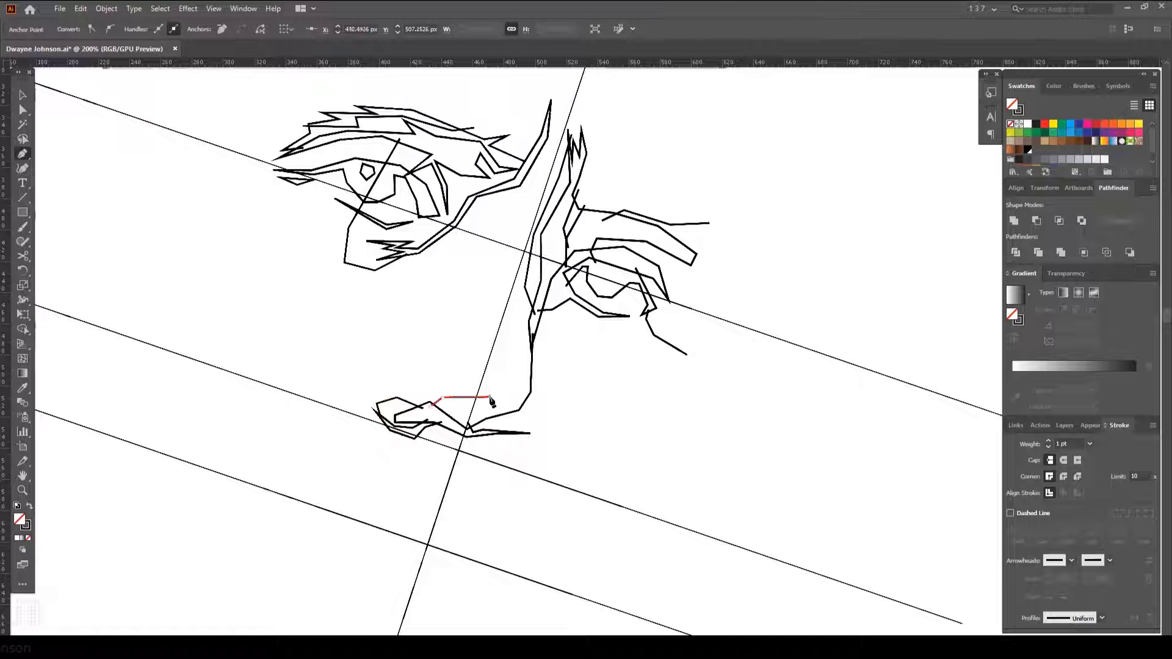
click(534, 329)
ctrl+click(550, 427)
click(539, 370)
click(535, 419)
- Zoom out and start the head outline up the right side of the face
click(553, 394)
key(ctrl+minus)
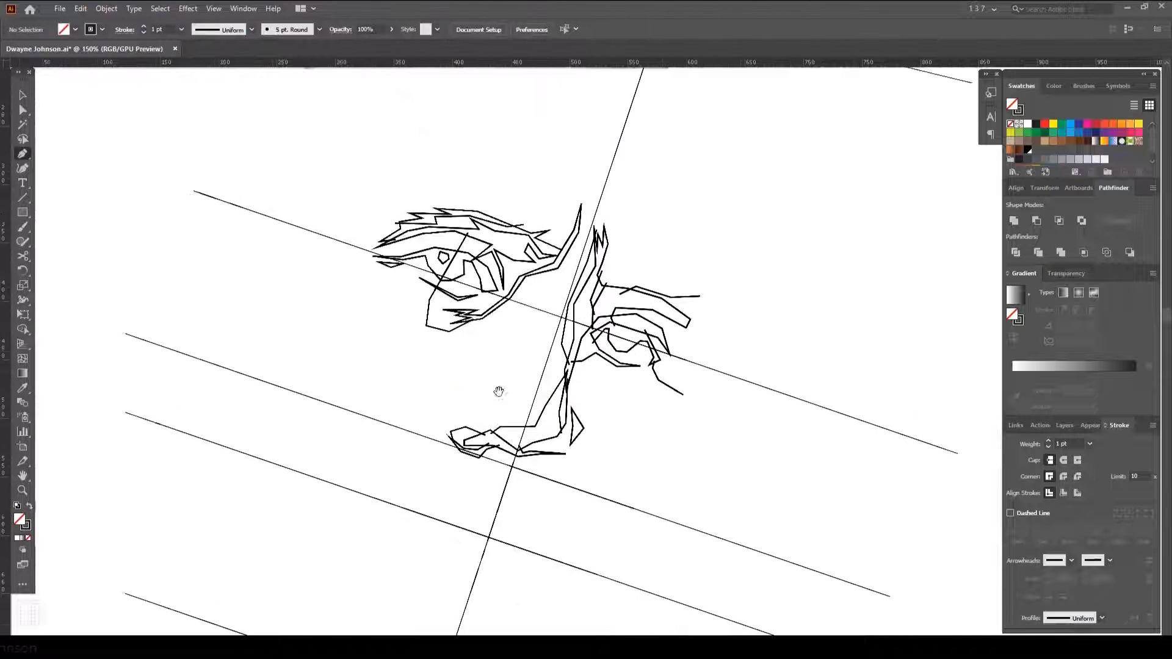
click(629, 488)
click(633, 466)
click(649, 429)
click(650, 374)
- Arc the angular skull outline over the crown and down the left side
drag(626, 165, 718, 230)
click(665, 173)
click(478, 153)
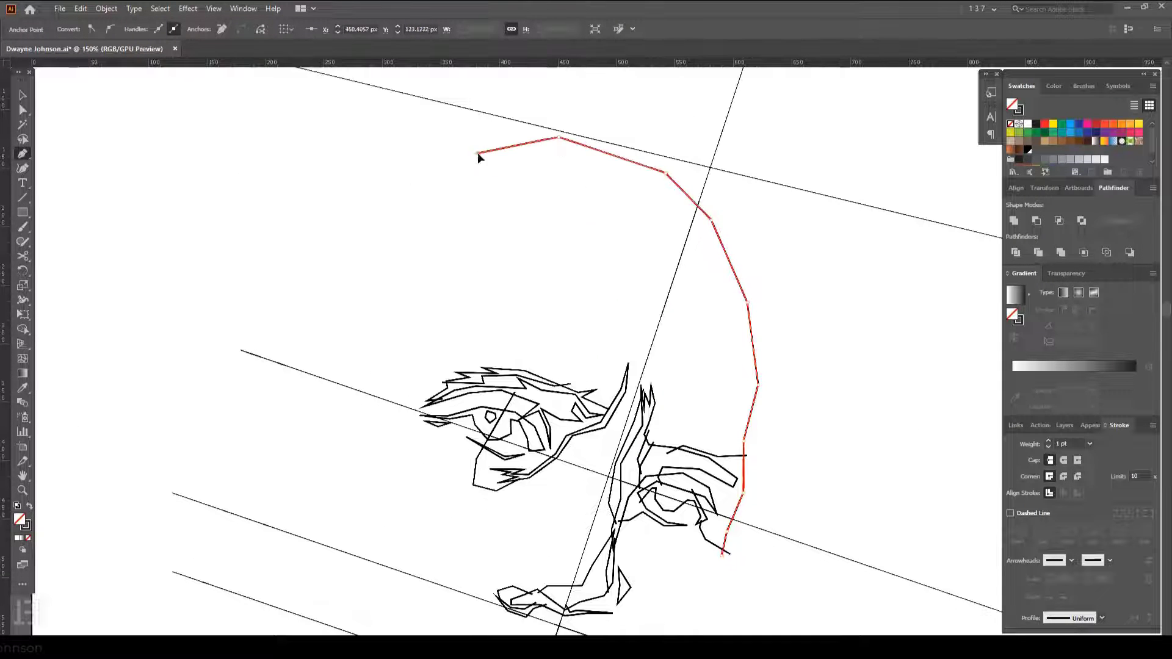
click(389, 184)
click(283, 357)
click(296, 423)
click(405, 178)
- Draw the left side of the skull and the forehead shape down to the brow
click(510, 163)
drag(591, 188, 674, 340)
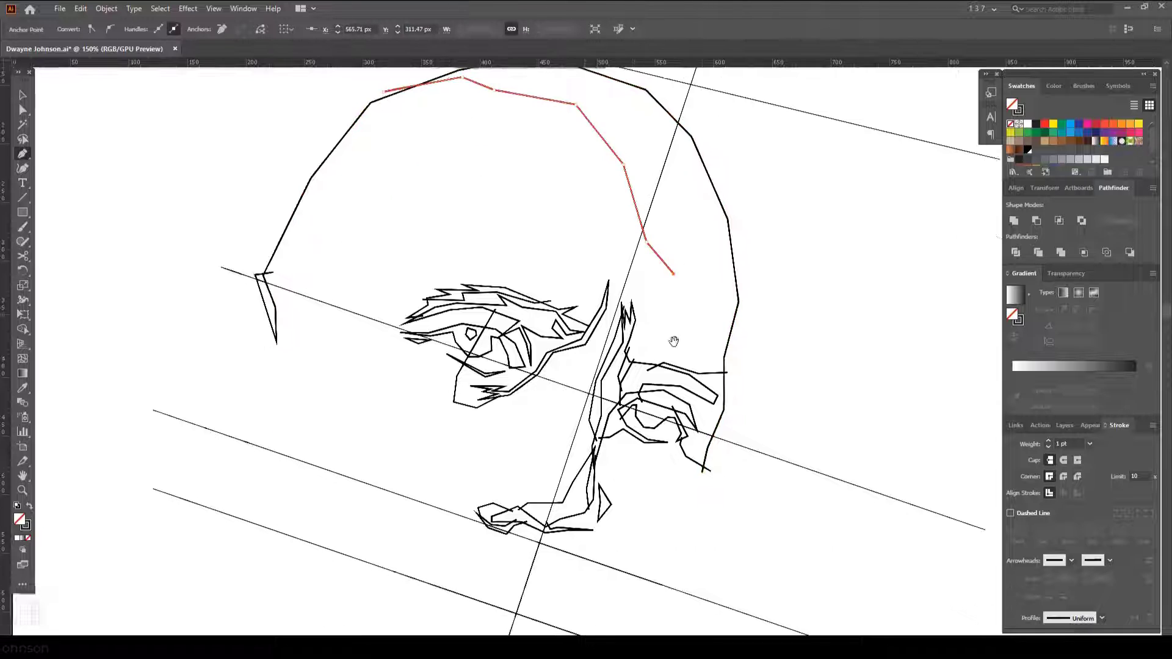
drag(555, 254, 621, 263)
click(612, 170)
click(632, 324)
click(537, 174)
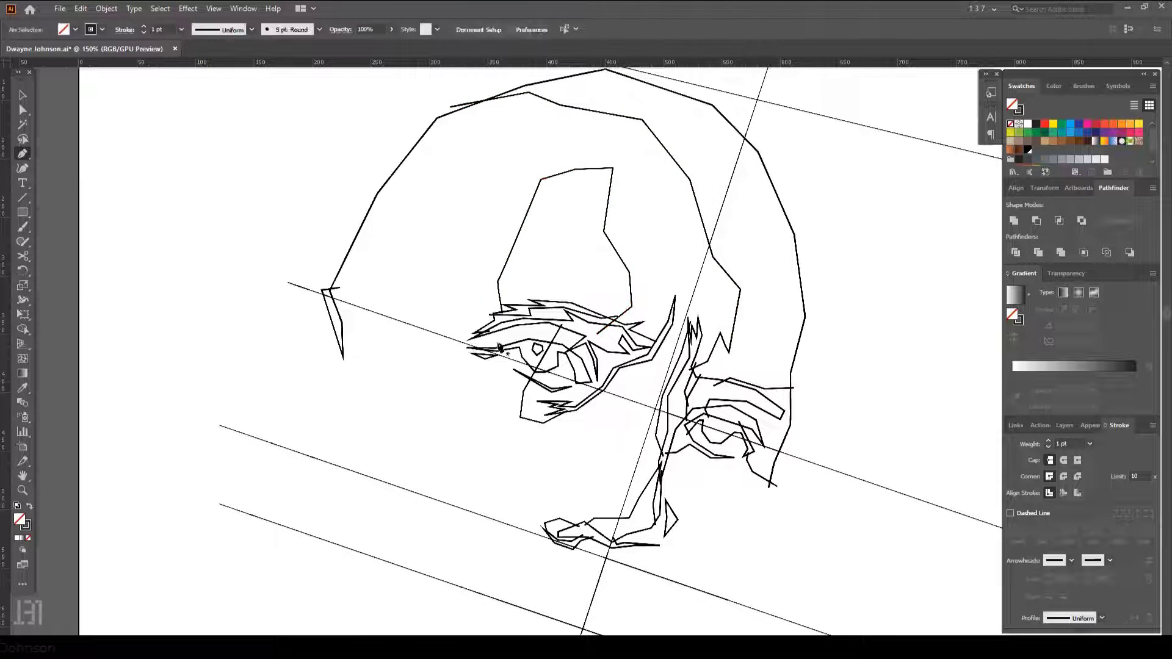
- Place a point at the eye corner and complete the ear outline
scroll(504, 291, up, 3)
scroll(504, 291, up, 3)
click(505, 290)
scroll(336, 299, down, 4)
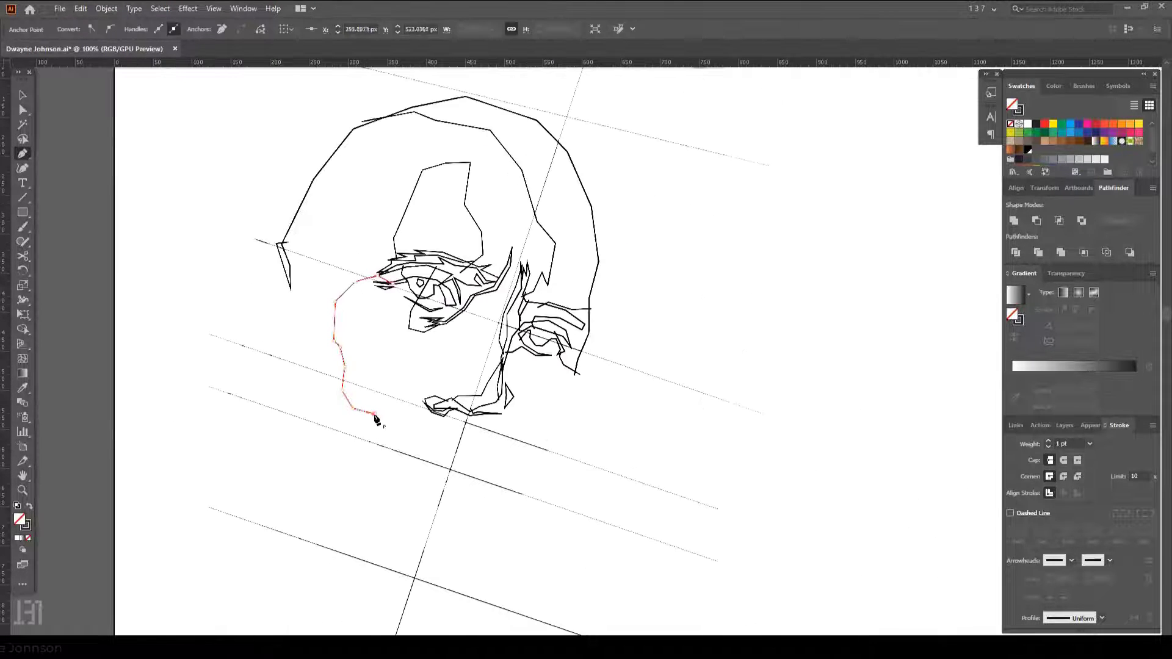
scroll(376, 419, up, 2)
scroll(310, 297, left, 3)
click(376, 454)
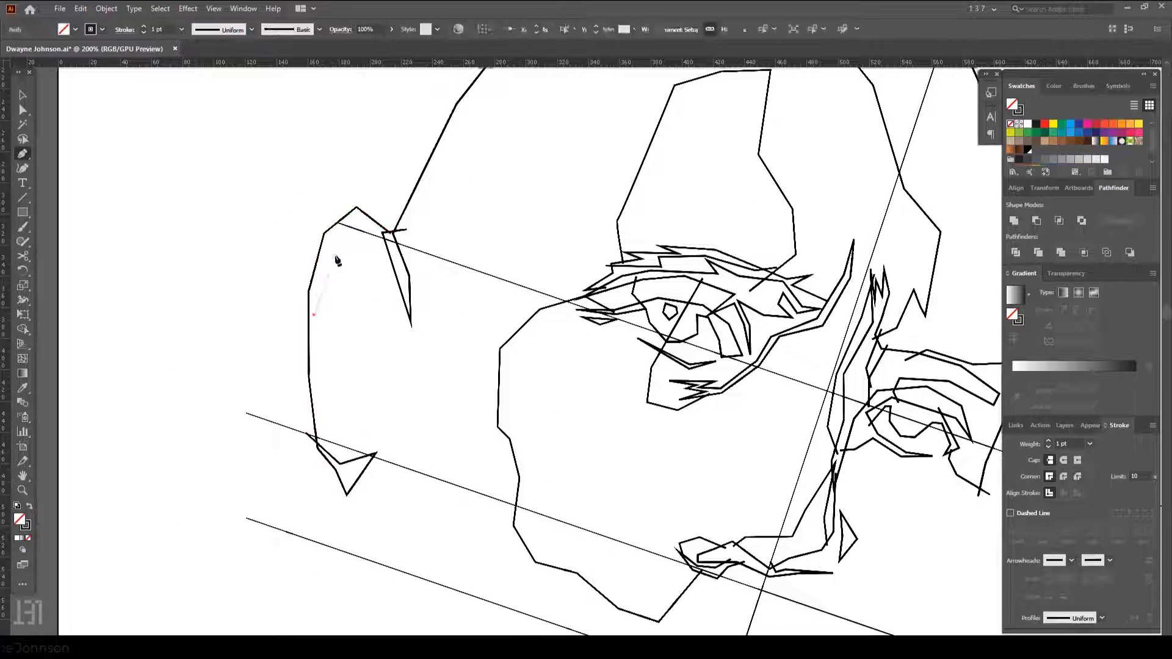
- Draw the inner ear line and start the jaw line below the ear
click(314, 314)
click(338, 246)
click(305, 349)
click(378, 331)
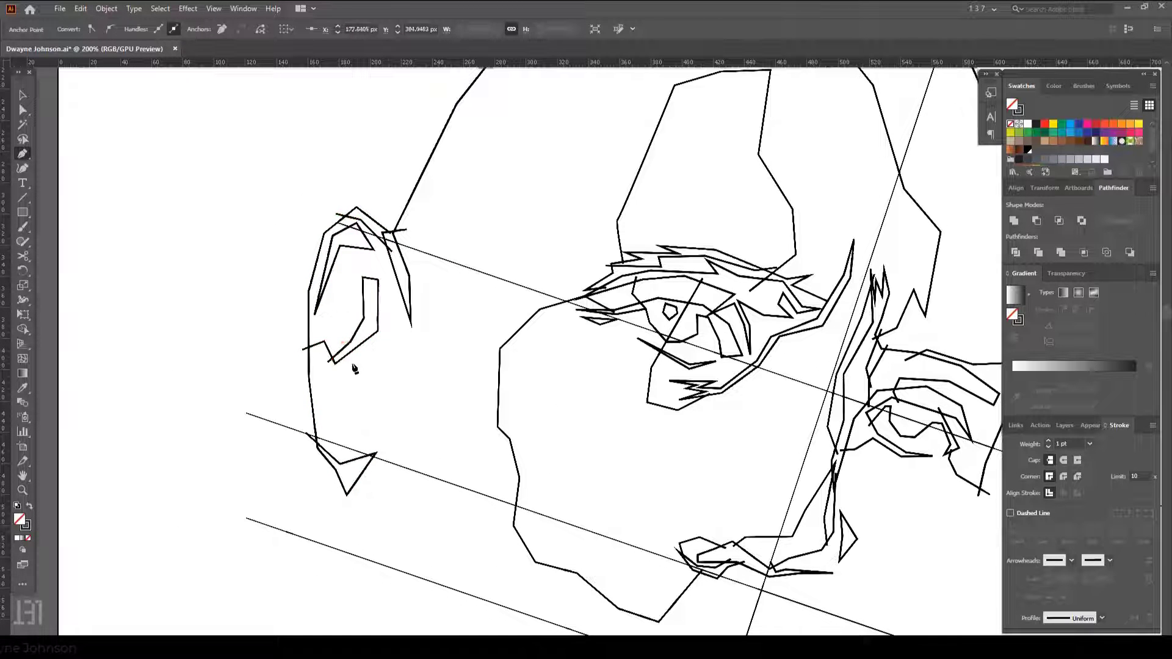
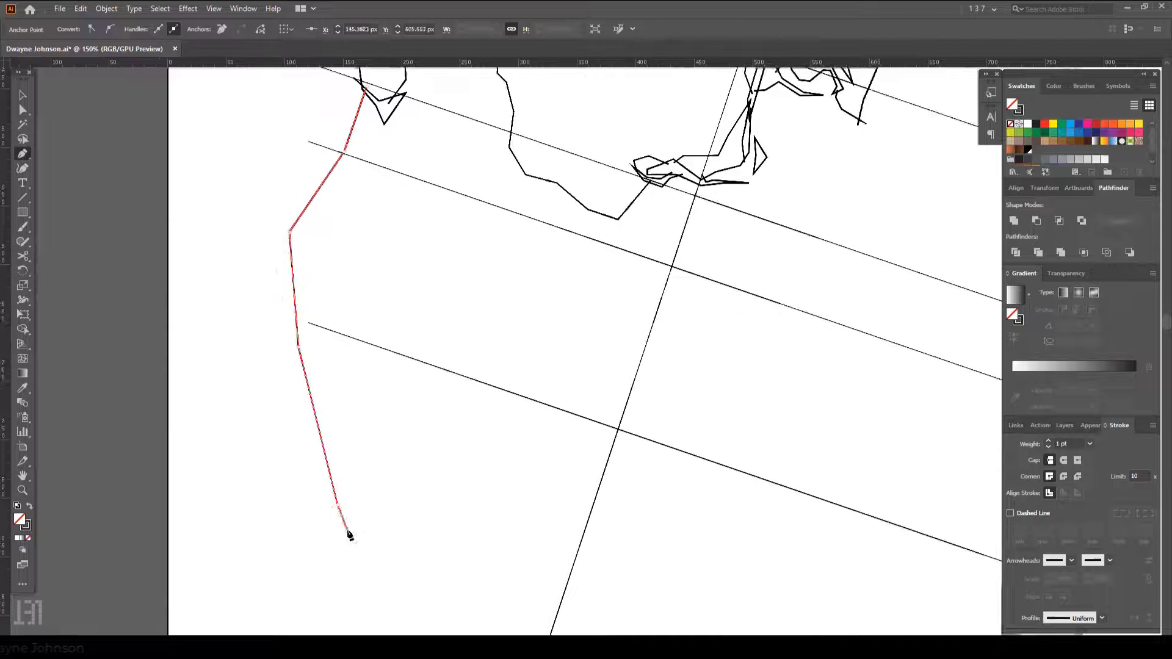
- Finish the neck line and trace the jaw outline below the face with the Pen tool
key(Escape)
click(335, 164)
click(353, 204)
alt+scroll(387, 204, down, 2)
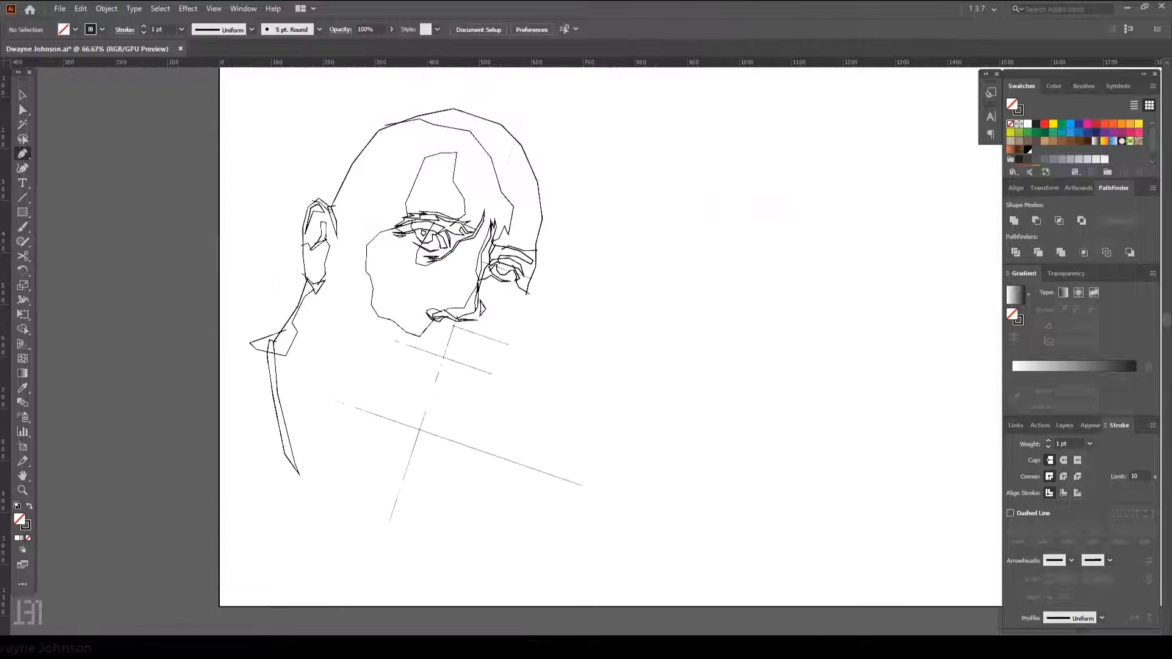
alt+scroll(465, 366, up, 2)
click(573, 216)
click(528, 359)
scroll(528, 358, down, 2)
click(509, 293)
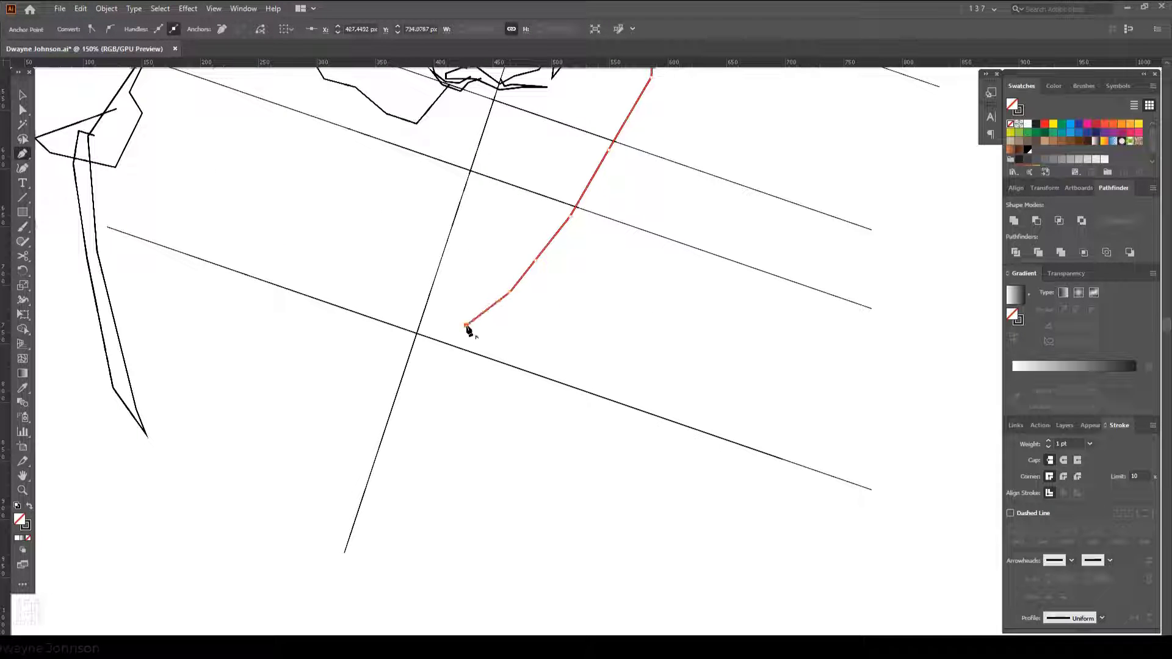
key(Escape)
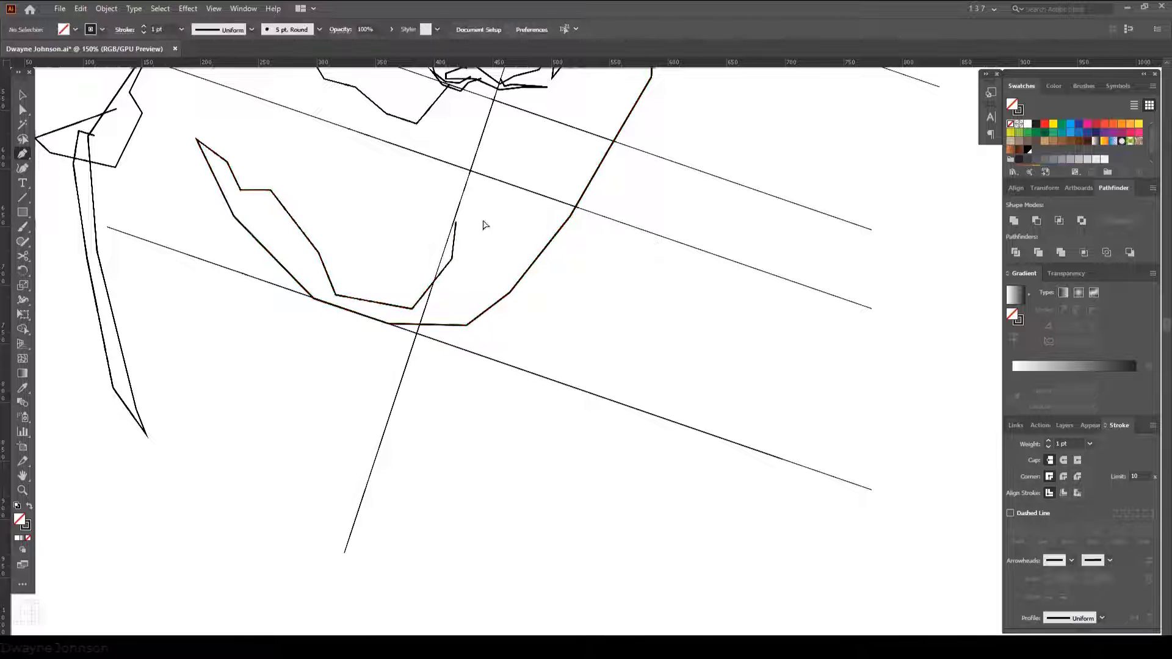
- Draw a short line beside the mouth and a lip line across the mouth
alt+scroll(484, 222, up, 1)
click(516, 218)
click(526, 230)
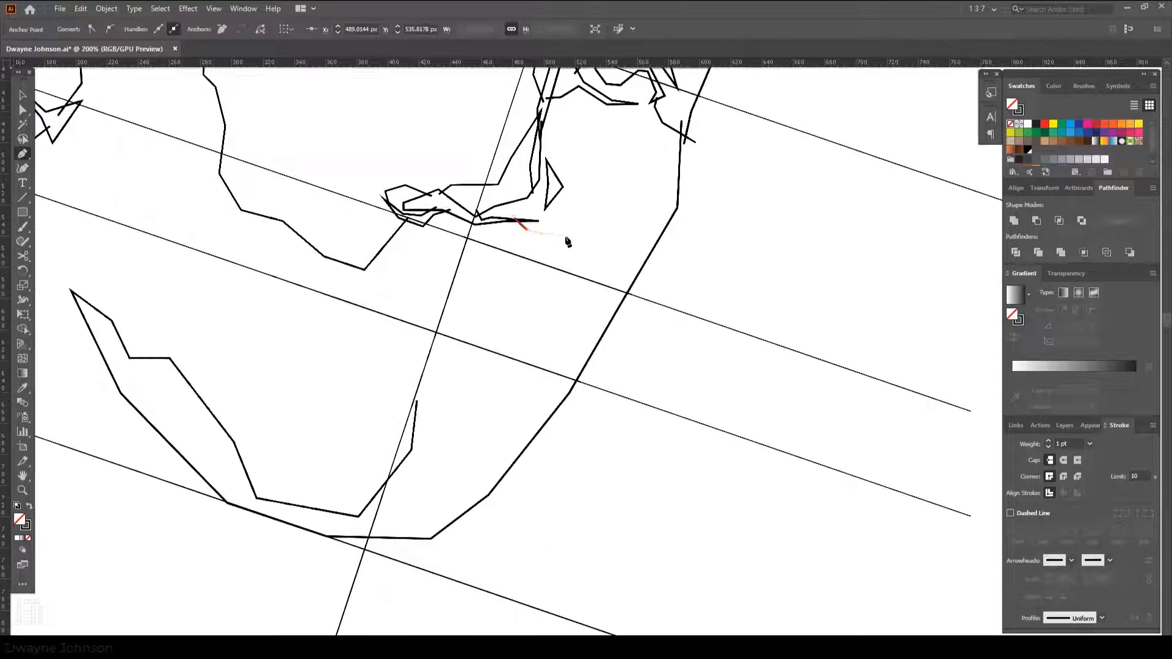
click(600, 268)
key(Escape)
alt+scroll(600, 267, down, 2)
alt+scroll(390, 305, up, 2)
click(332, 289)
click(356, 299)
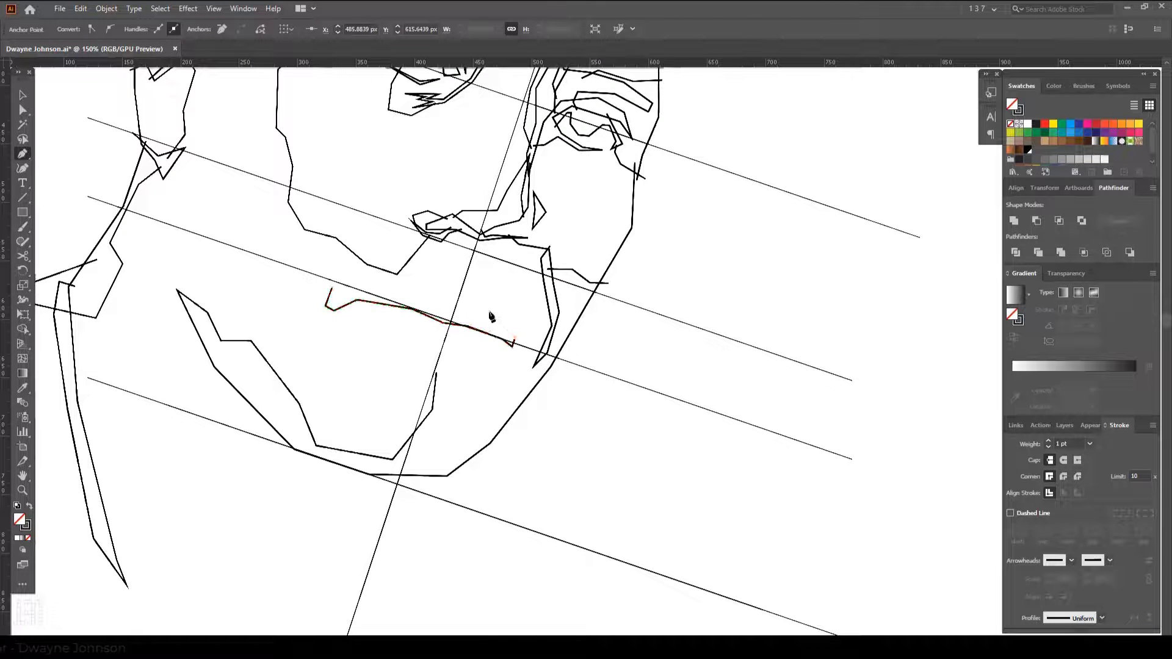
key(Escape)
- Outline the upper and lower lips with straight-segment paths
click(514, 339)
click(480, 328)
click(451, 385)
click(413, 478)
key(Escape)
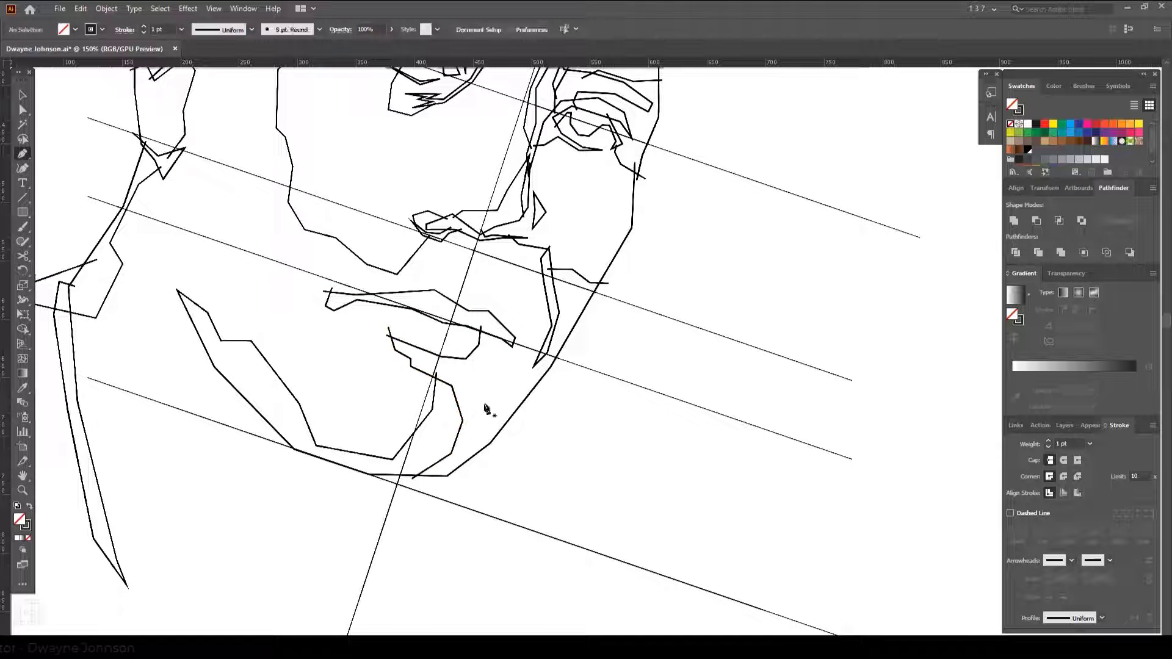
click(500, 354)
click(485, 378)
click(449, 386)
key(Escape)
- Trace the upper lip contour and add a short upper-lip segment
click(401, 252)
click(415, 284)
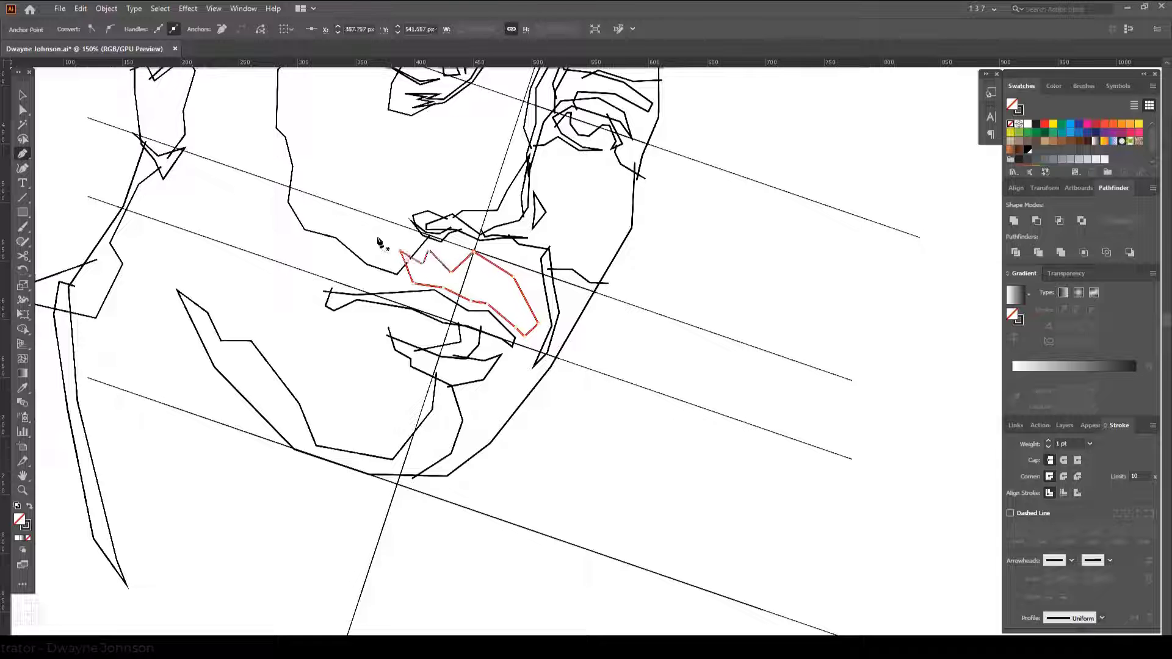
key(Escape)
click(496, 259)
click(543, 246)
key(Escape)
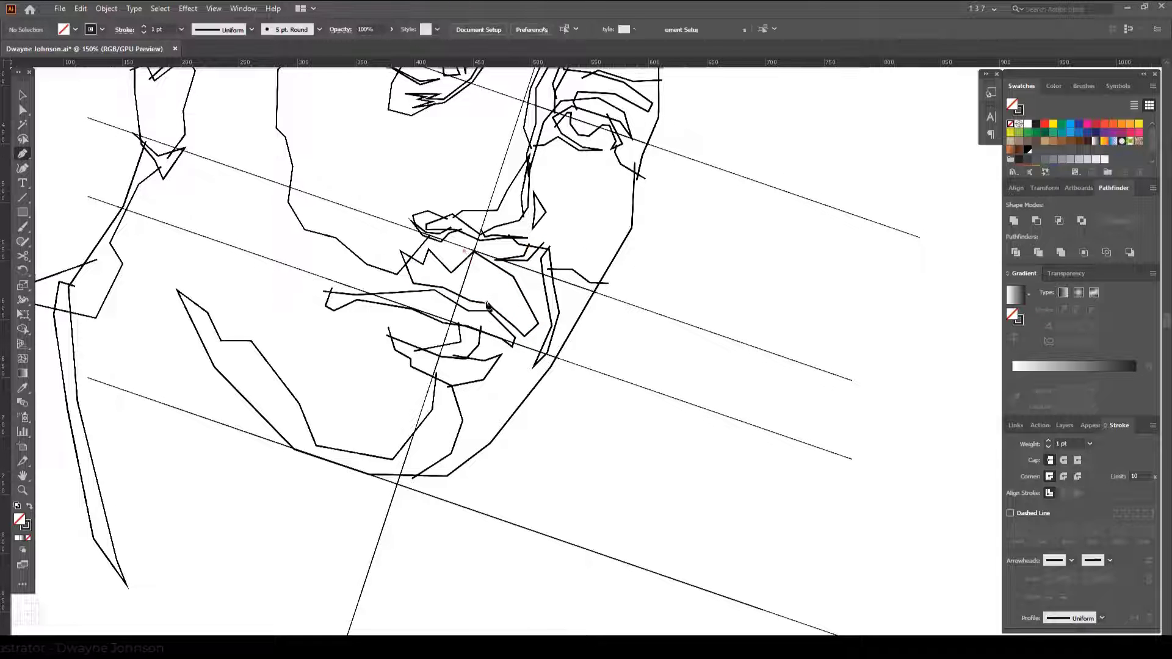
- Zoom into the mouth, draw the zigzag teeth line, and begin a right chin line
click(395, 317)
key(ctrl+=)
key(ctrl+minus)
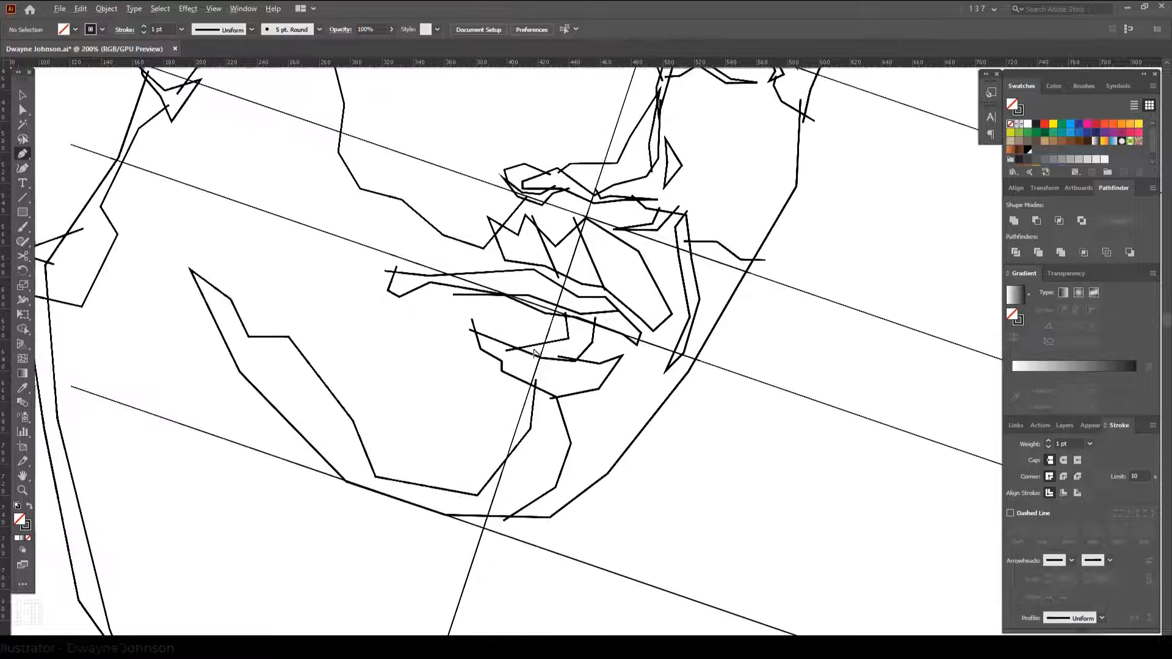
click(519, 334)
click(535, 332)
key(Escape)
key(ctrl+minus)
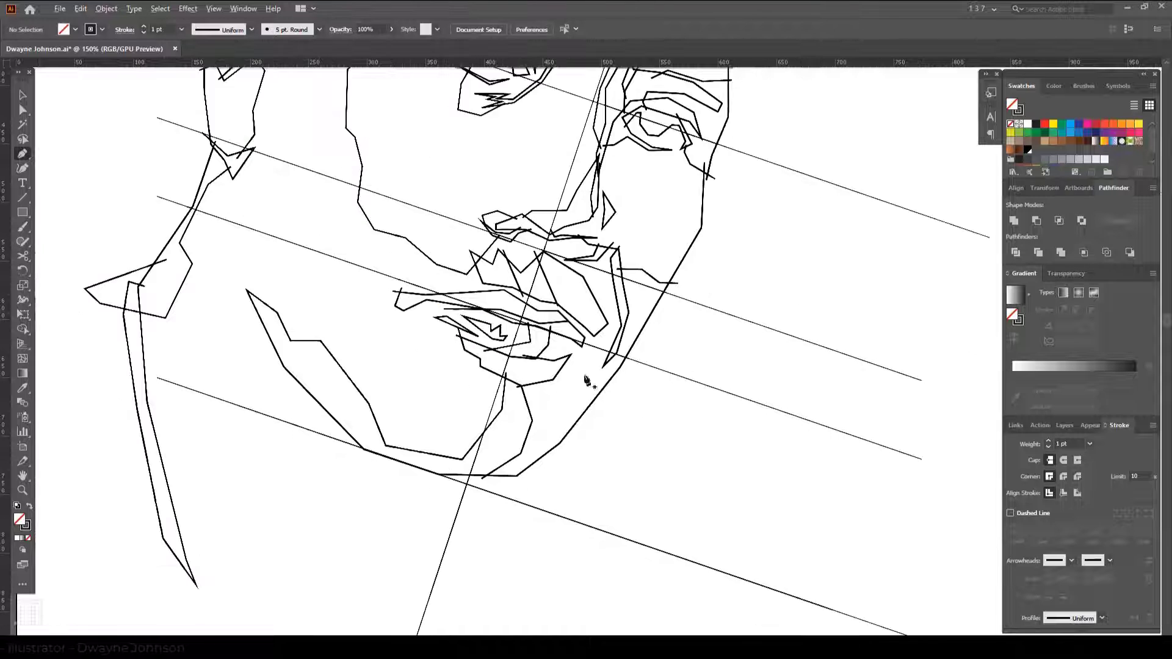
key(ctrl+=)
click(605, 323)
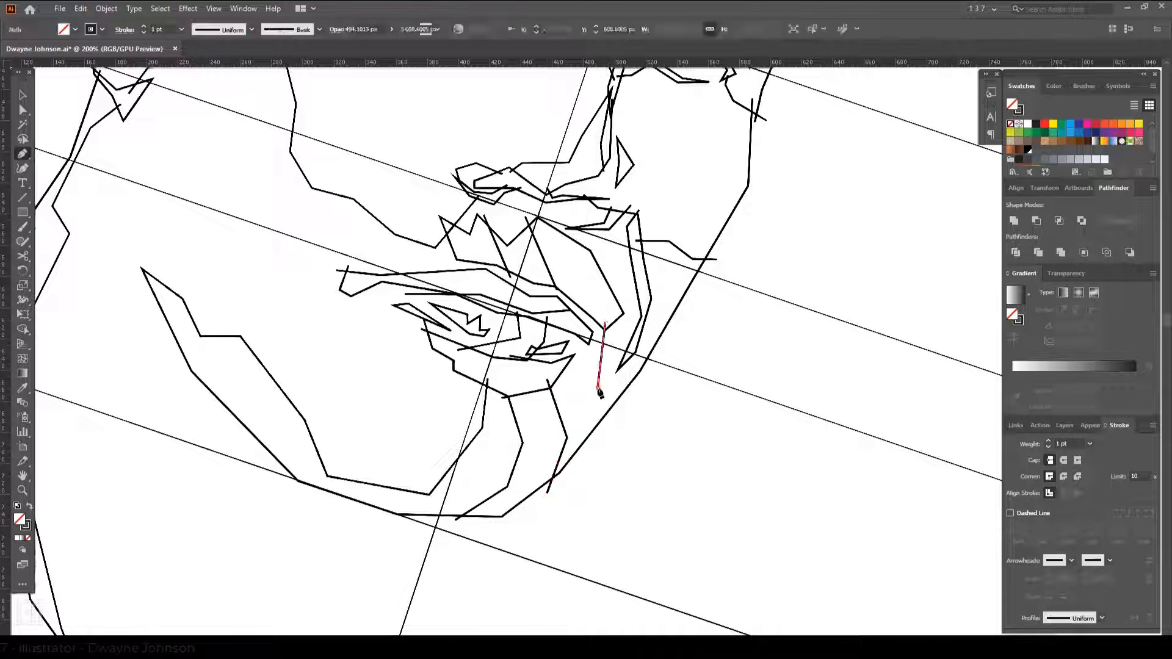
- Trace the left jaw, the bottom of the chin and the neck outline
key(ctrl+minus)
scroll(250, 341, down, 5)
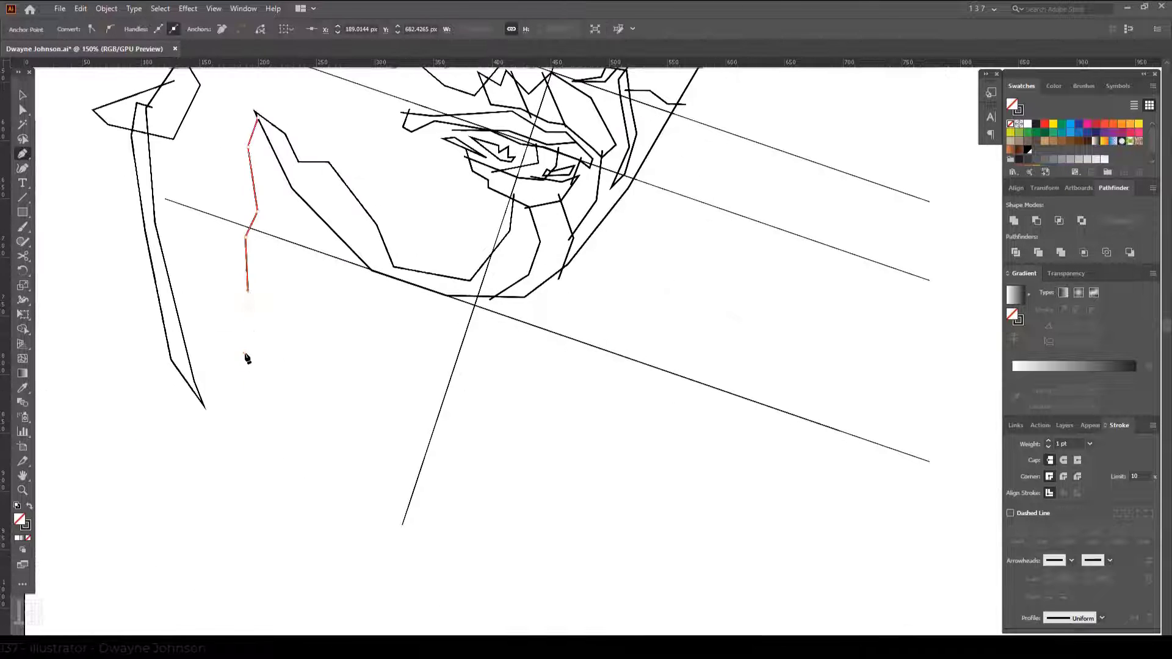
click(265, 464)
click(218, 486)
click(264, 565)
click(404, 472)
key(ctrl+minus)
click(482, 293)
click(471, 412)
click(390, 511)
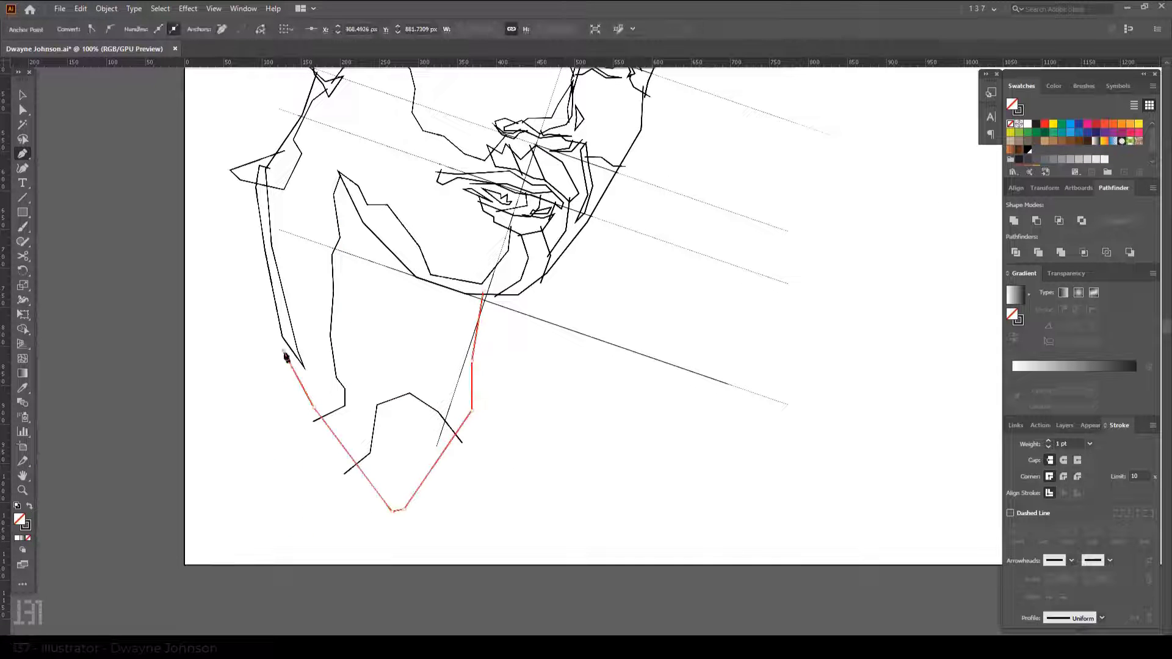
click(217, 180)
click(184, 564)
- Draw the right shoulder line and a line along the left side
click(770, 500)
click(738, 400)
click(706, 358)
click(561, 248)
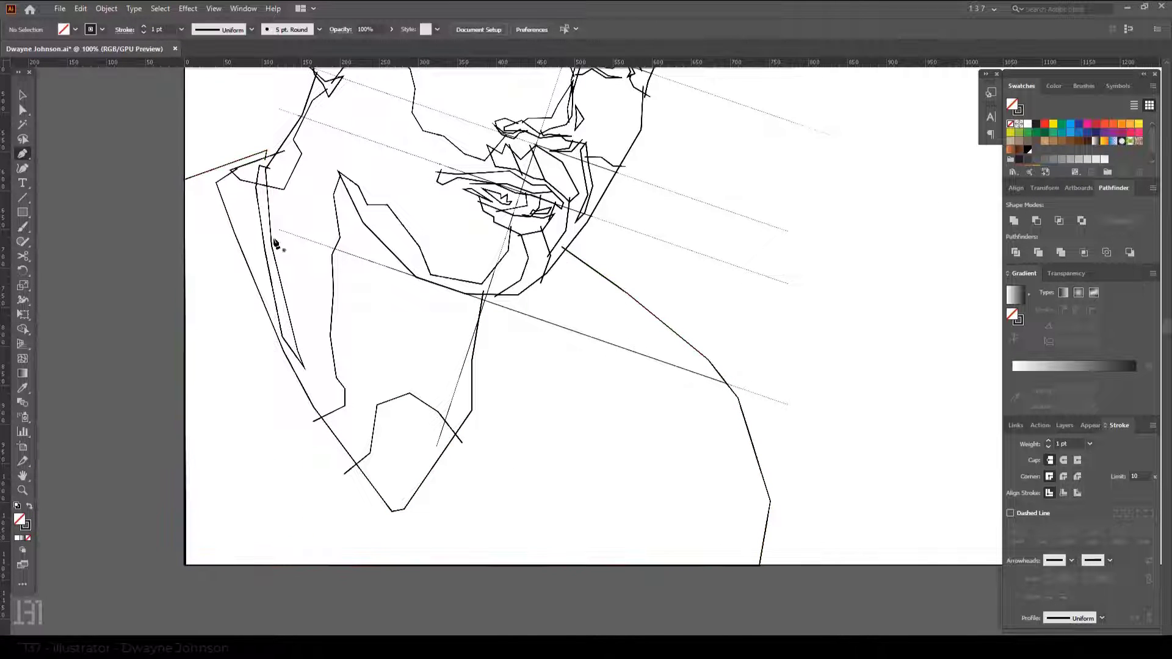
click(264, 218)
click(350, 511)
click(179, 216)
- Draw a zigzag stubble path up the chin and along the neck
click(380, 505)
click(415, 437)
click(459, 374)
click(418, 366)
click(388, 369)
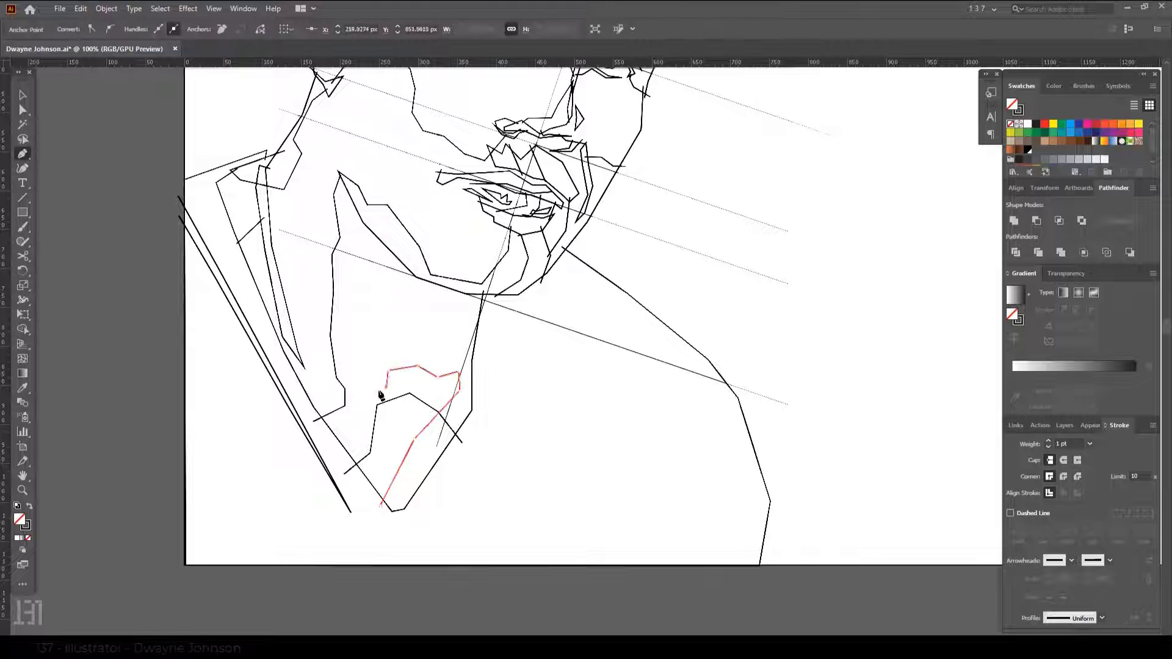
click(394, 299)
click(362, 242)
click(370, 227)
click(391, 356)
click(431, 323)
click(415, 267)
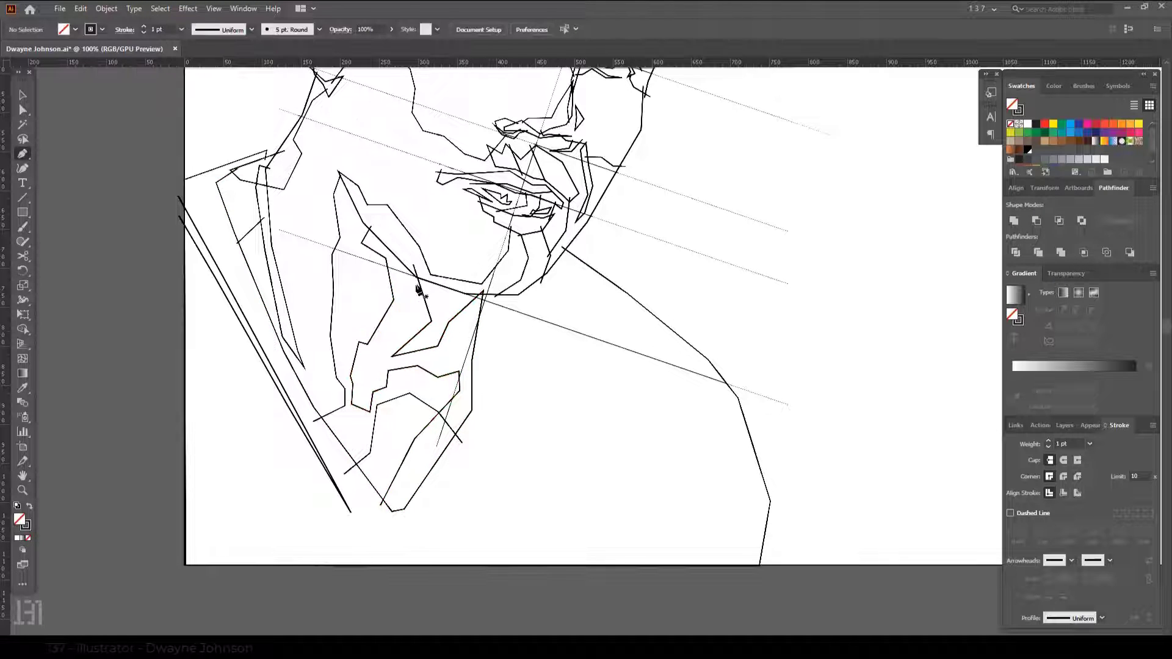
scroll(424, 280, up, 1)
scroll(463, 452, up, 1)
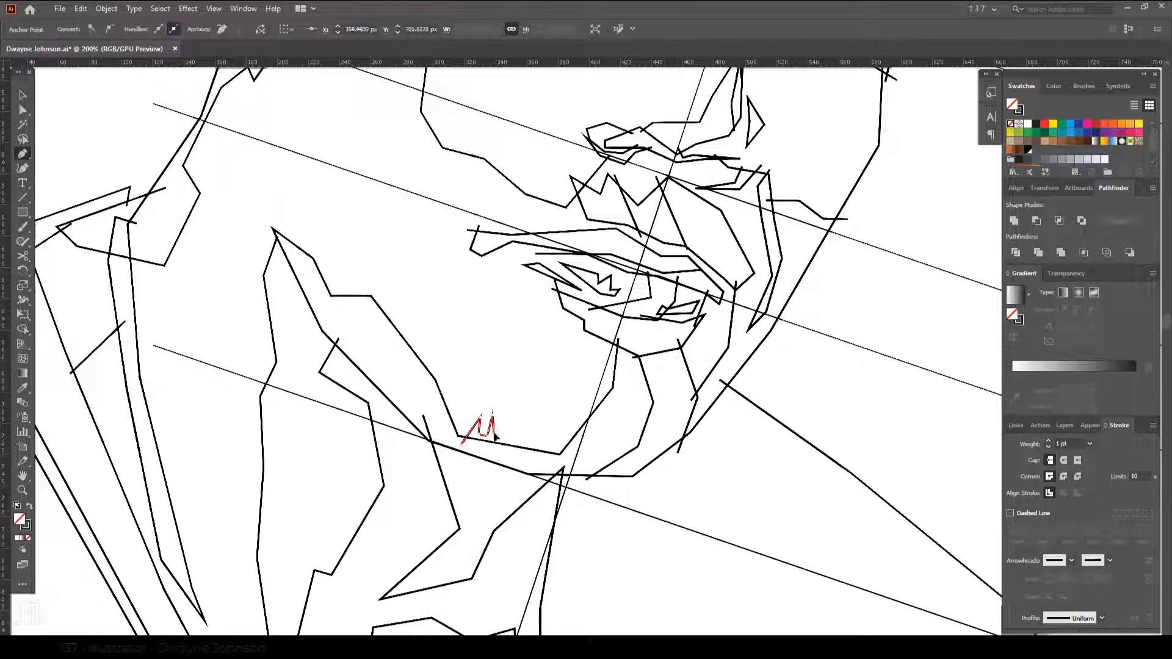
key(Escape)
- Add a short line beside the mouth
scroll(550, 340, up, 1)
click(532, 281)
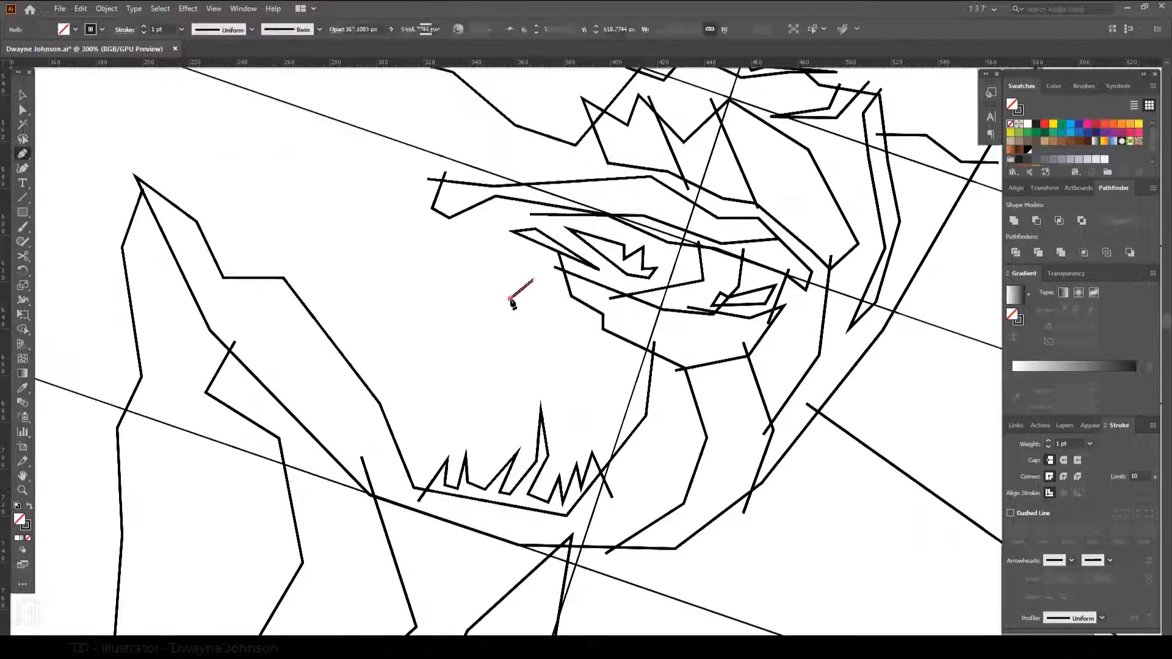
click(547, 334)
click(623, 332)
key(Escape)
scroll(561, 365, up, 3)
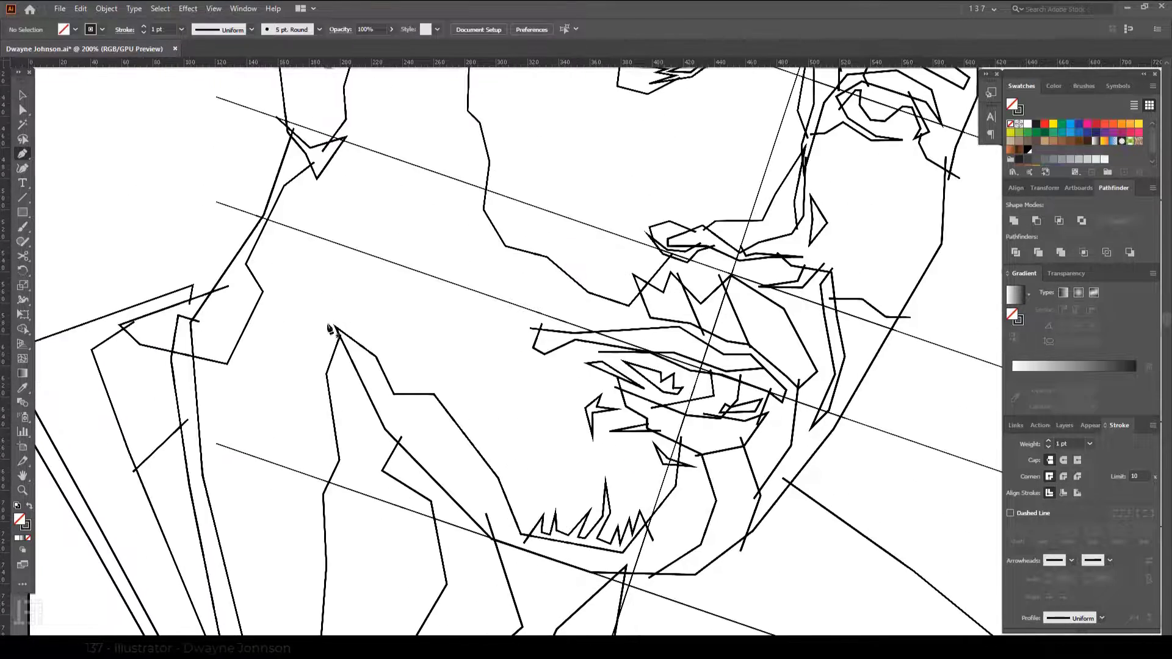
scroll(427, 330, left, 3)
scroll(401, 334, down, 3)
scroll(421, 427, up, 2)
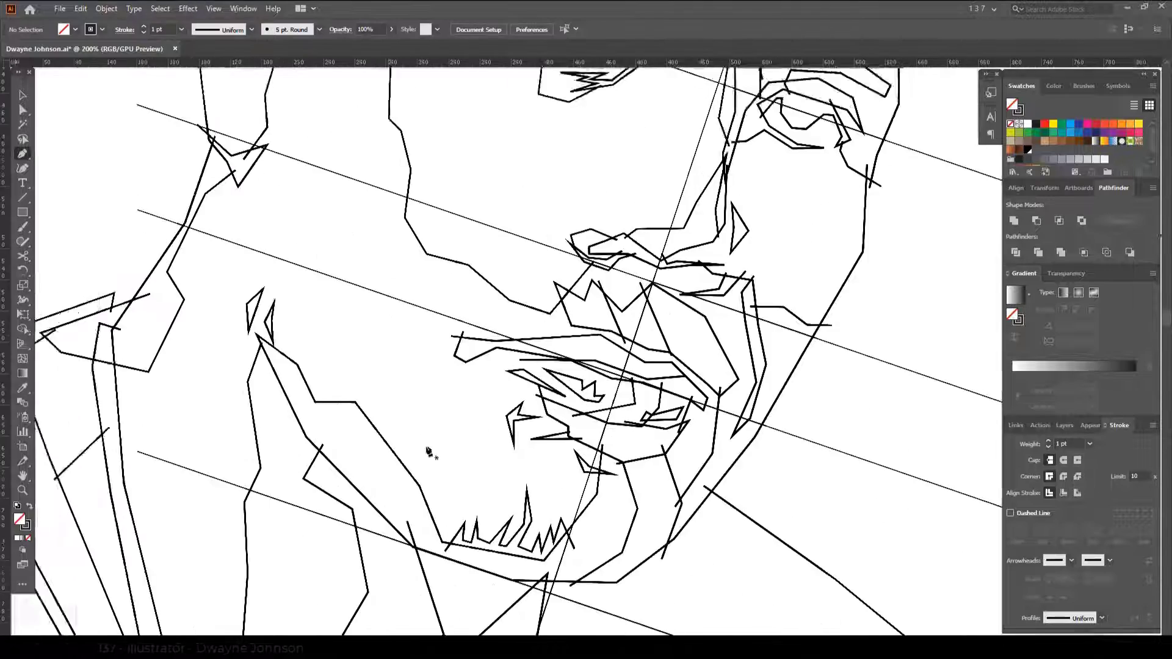
- Draw short zigzag stubble strokes beside the mouth
click(297, 334)
click(330, 325)
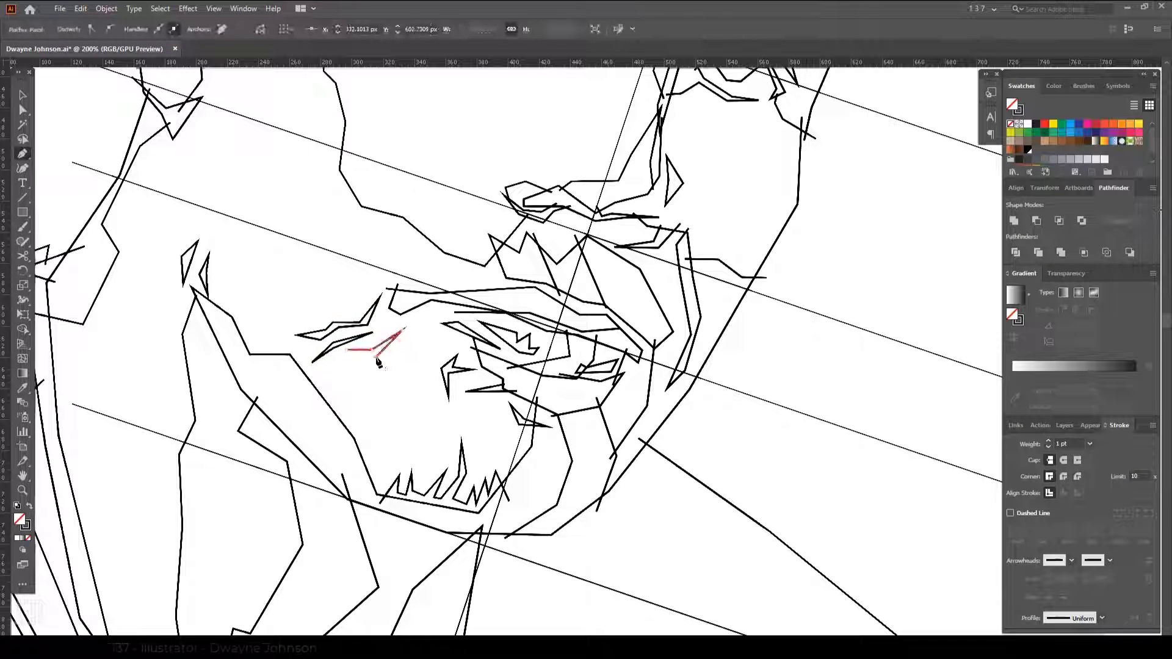
scroll(379, 363, up, 3)
click(289, 334)
click(335, 317)
click(308, 339)
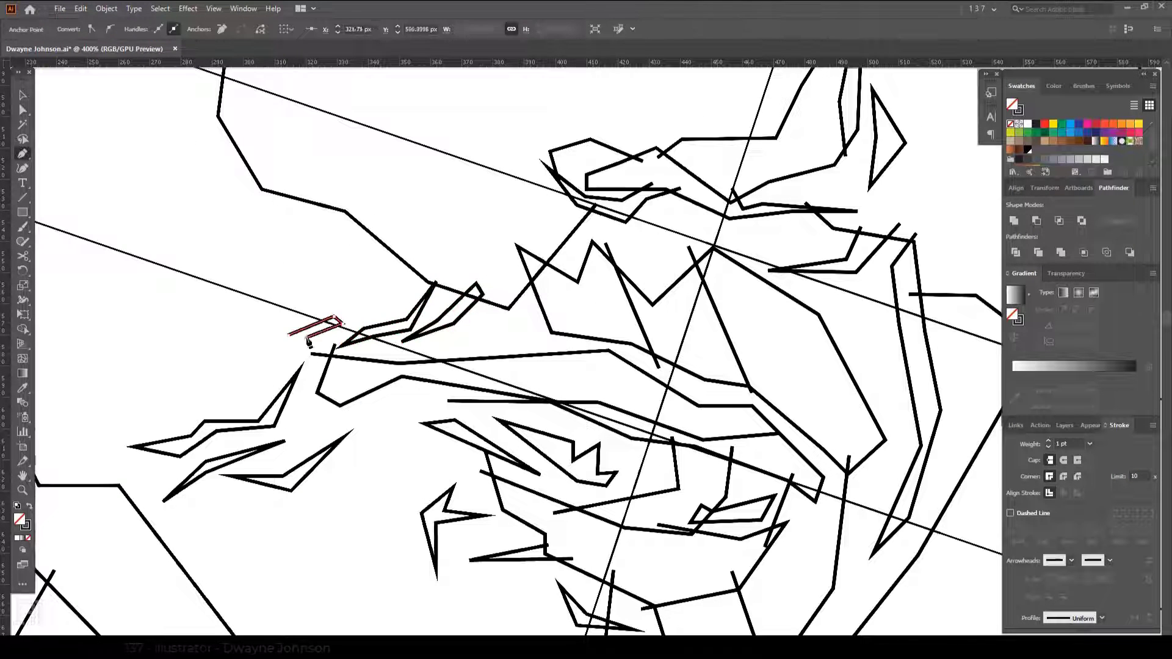
key(Escape)
scroll(308, 341, down, 3)
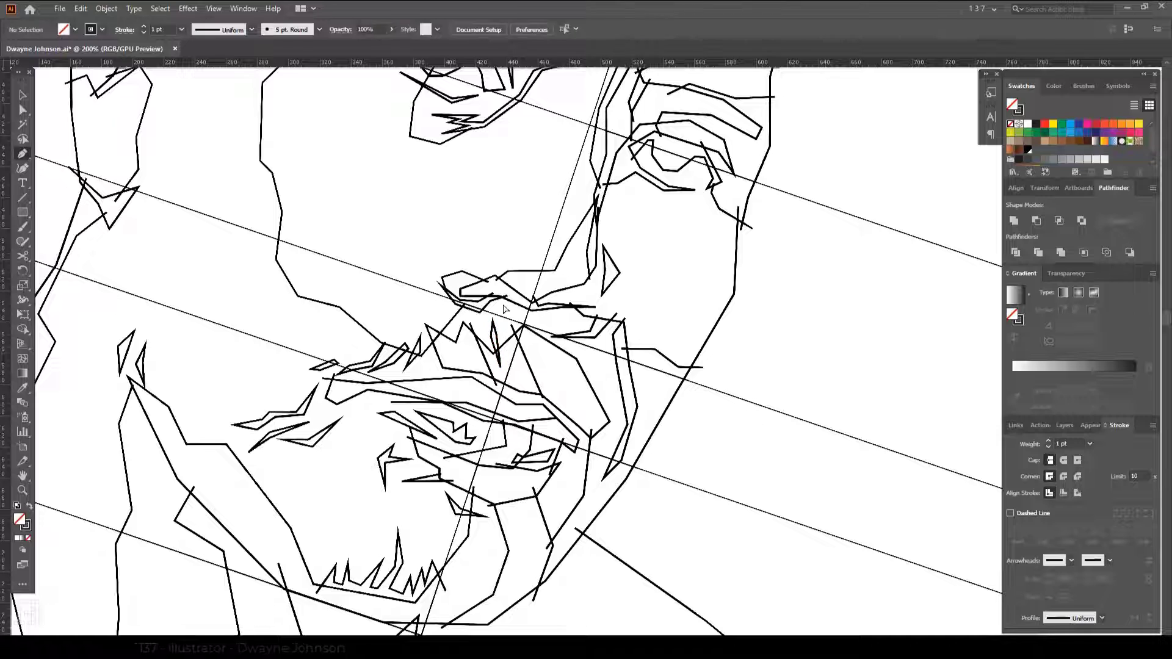
key(Escape)
key(Escape)
- Add stubble strokes on the chin
scroll(384, 388, down, 1)
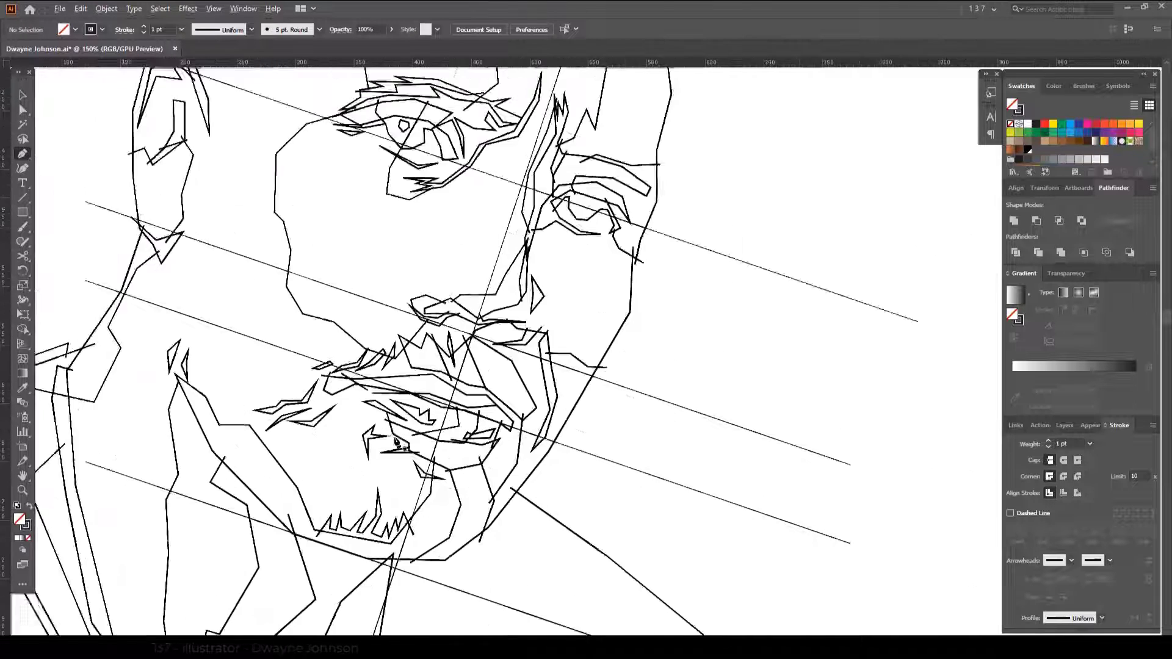
scroll(384, 388, down, 2)
scroll(433, 401, up, 3)
scroll(433, 401, up, 1)
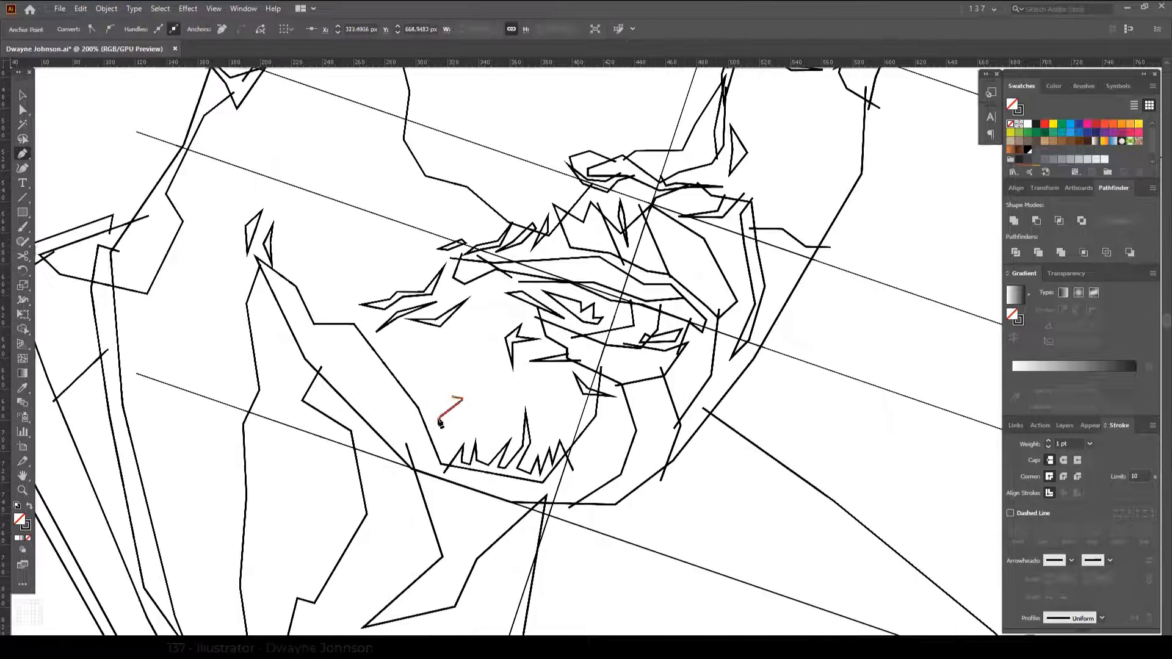
click(450, 405)
click(435, 387)
click(494, 353)
click(458, 434)
key(Escape)
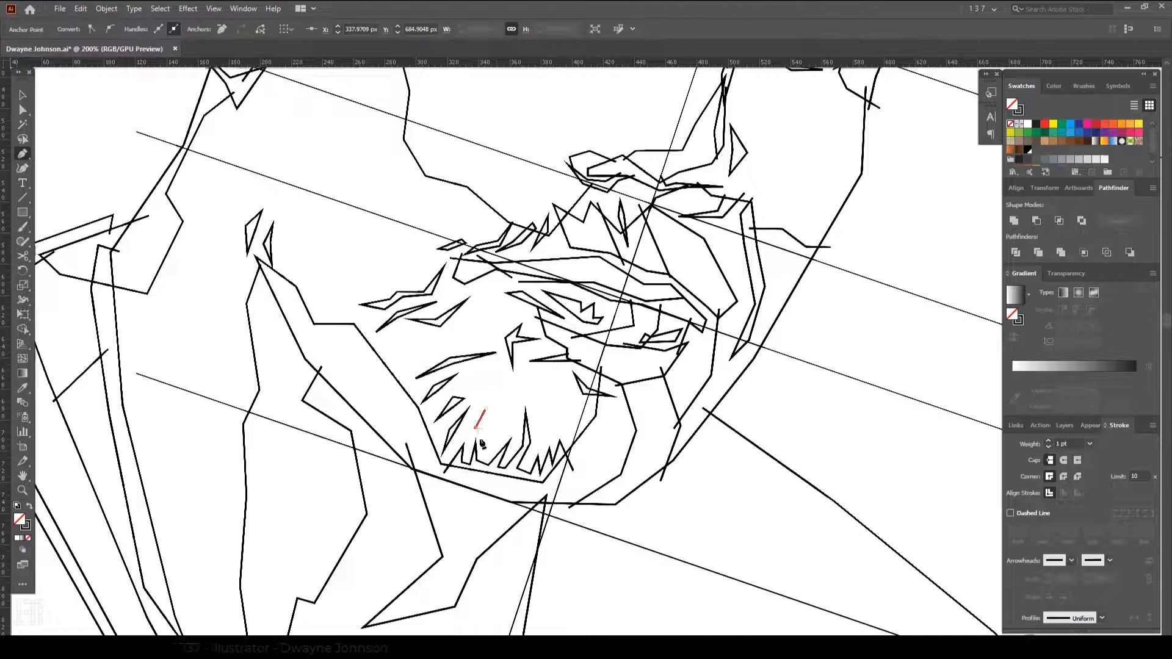
scroll(397, 336, down, 1)
scroll(331, 238, up, 2)
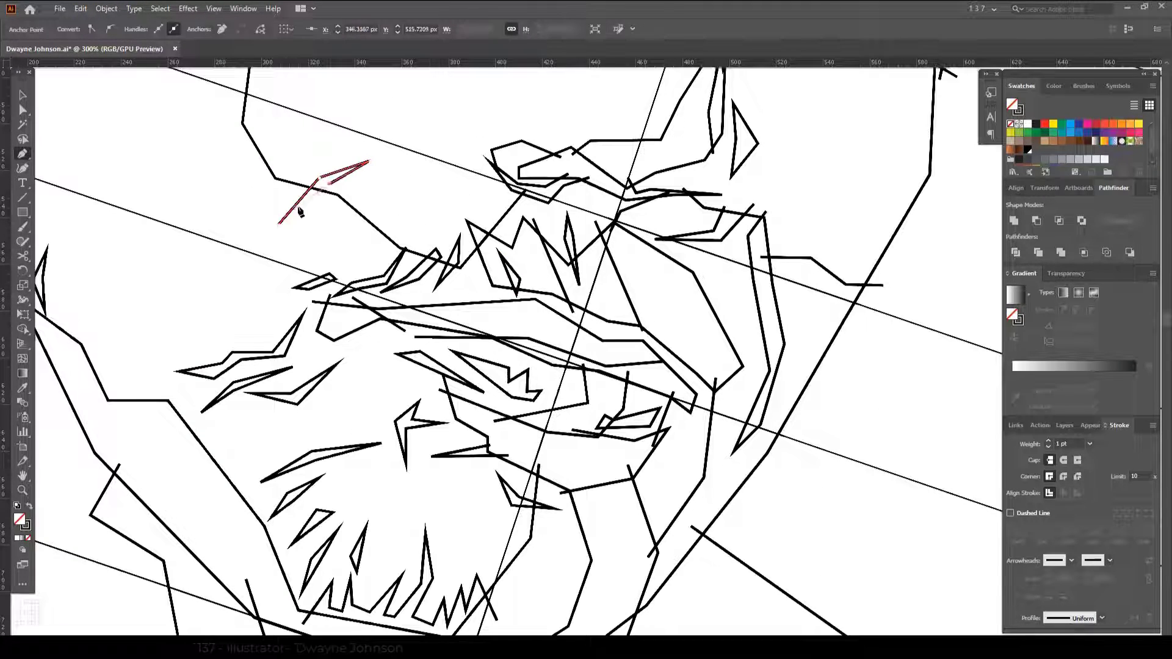
scroll(332, 238, down, 4)
scroll(446, 188, up, 4)
- Draw a short Pen line closing the gap near the eyebrow
key(p)
click(385, 127)
click(437, 163)
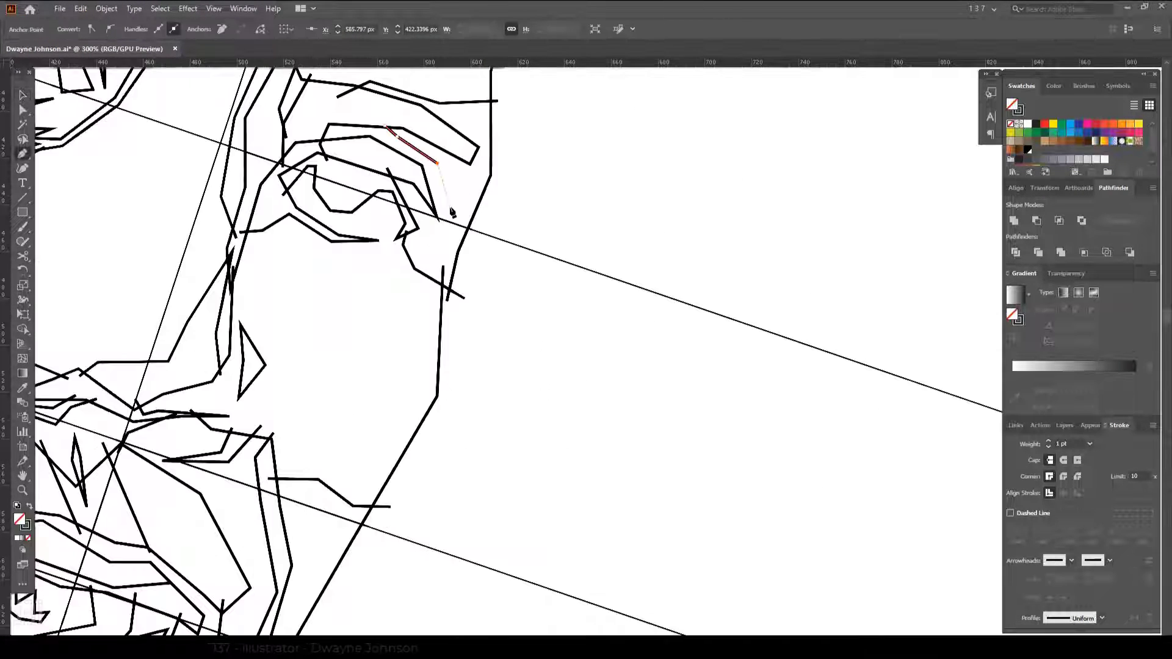
key(Escape)
- Draw a short line between the eye and the nose
scroll(491, 173, down, 4)
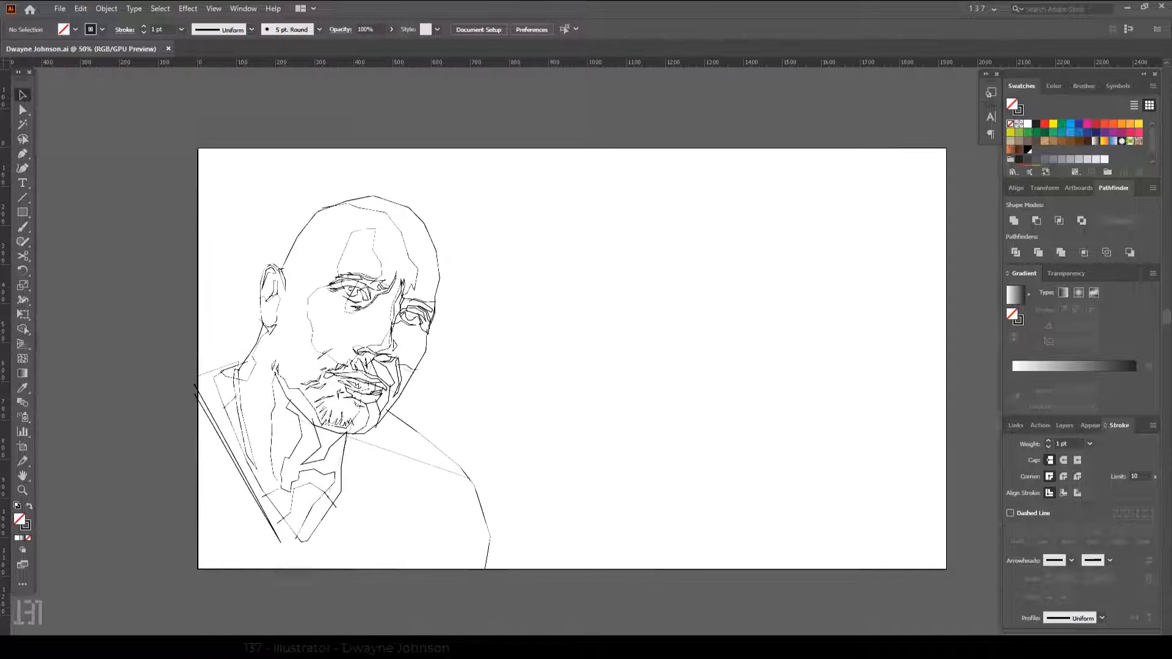
scroll(394, 299, up, 3)
click(396, 283)
click(415, 320)
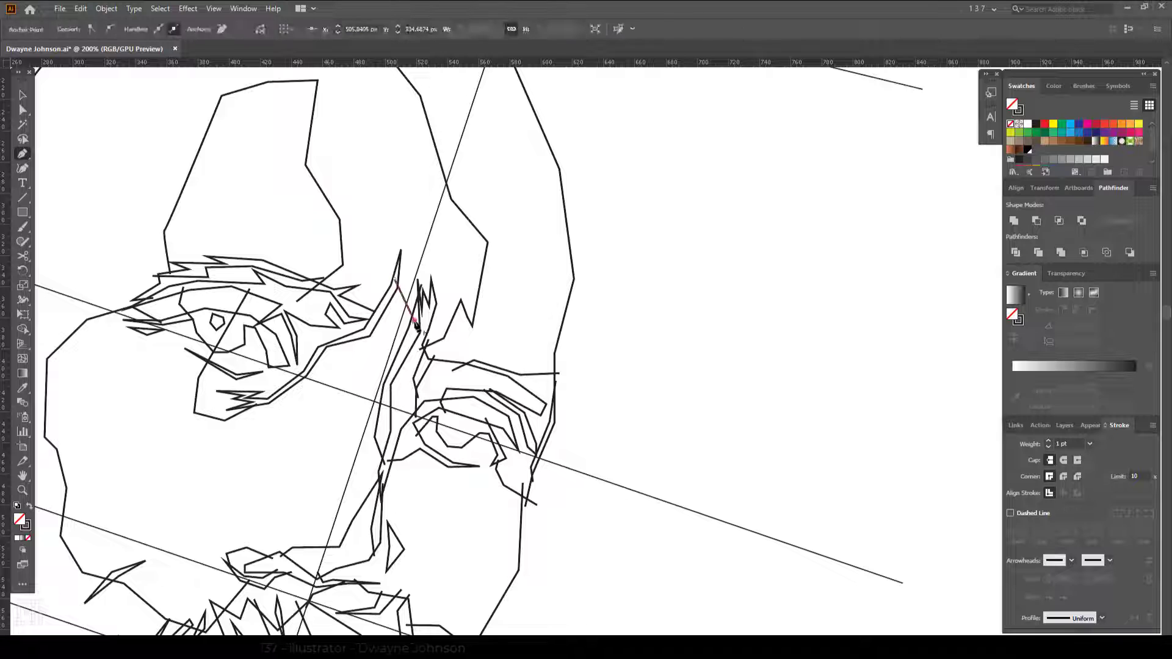
key(Escape)
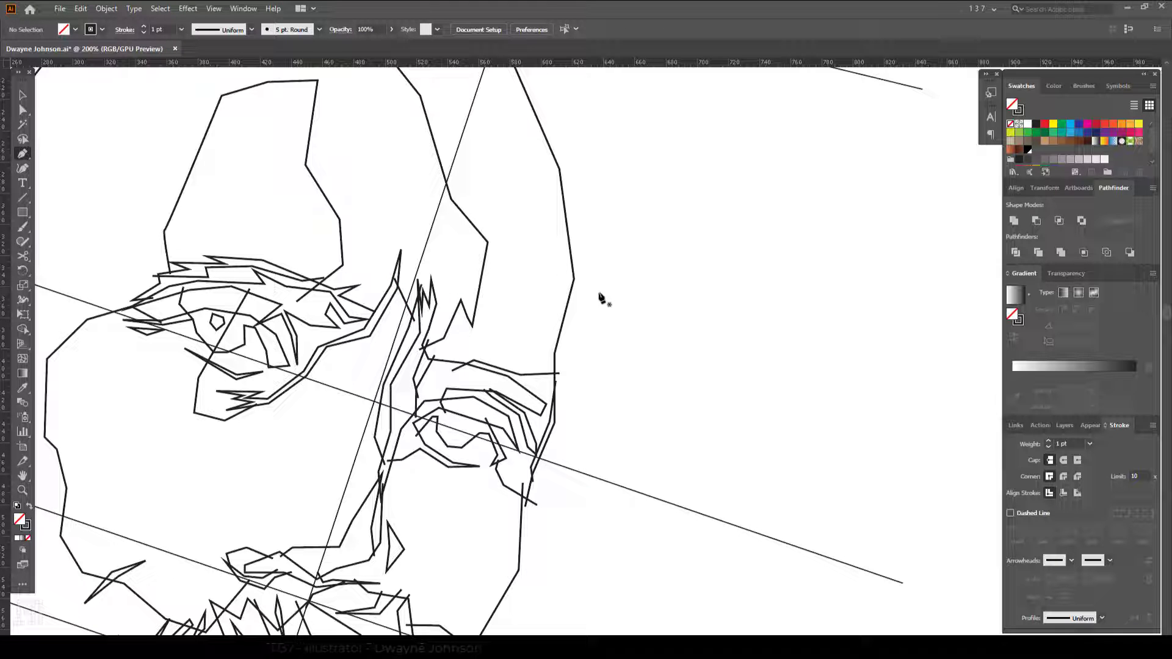
scroll(565, 351, down, 2)
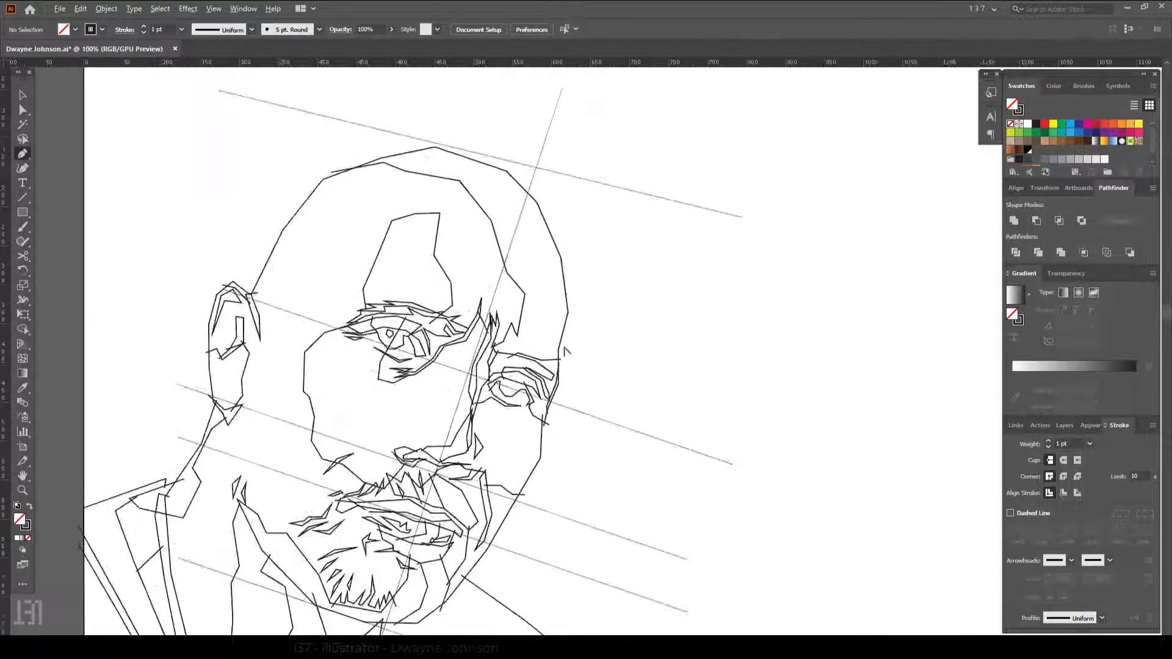
scroll(562, 340, down, 1)
scroll(581, 379, down, 1)
- Enter the portrait's Live Paint group in isolation mode and draw a short diagonal gap-closing line
drag(597, 372, 571, 375)
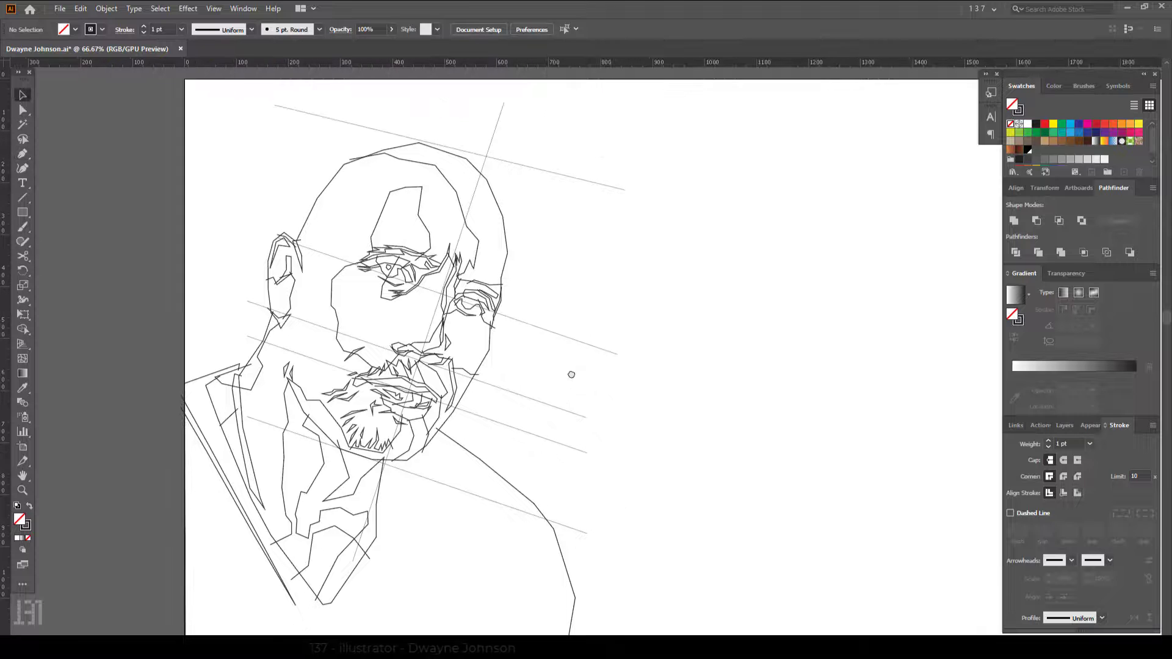
click(571, 374)
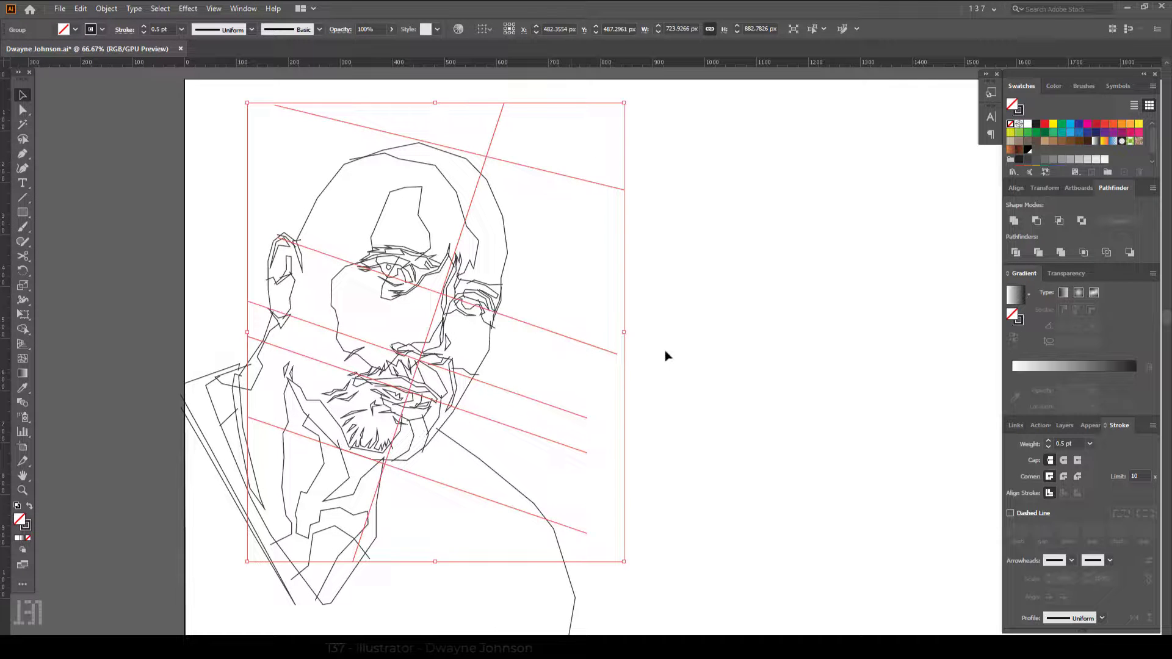
click(222, 203)
scroll(504, 288, up, 4)
scroll(612, 346, up, 1)
scroll(568, 433, up, 2)
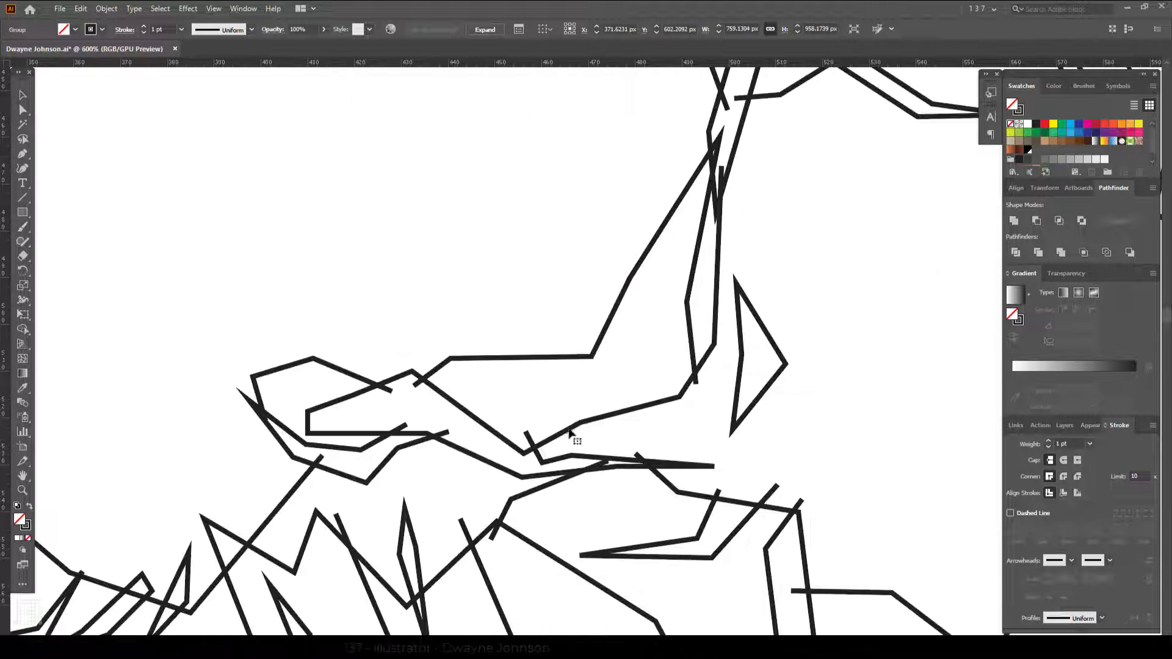
double_click(569, 433)
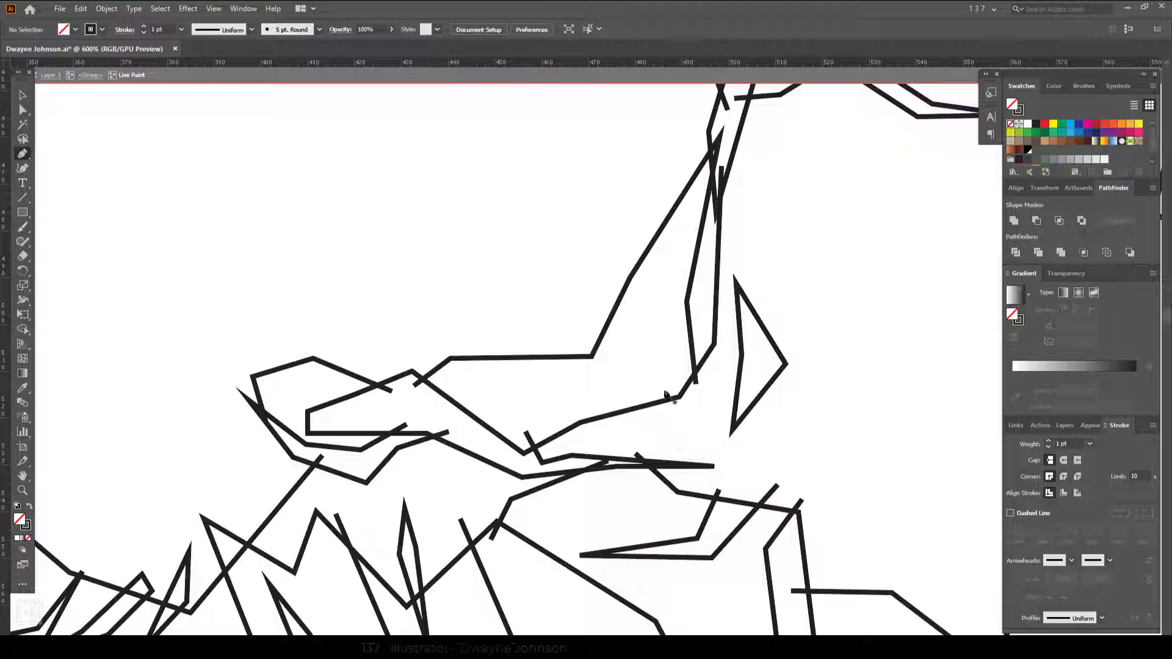
drag(740, 413, 678, 470)
- Draw a connecting Pen line near the mouth and set its stroke weight
click(213, 92)
key(p)
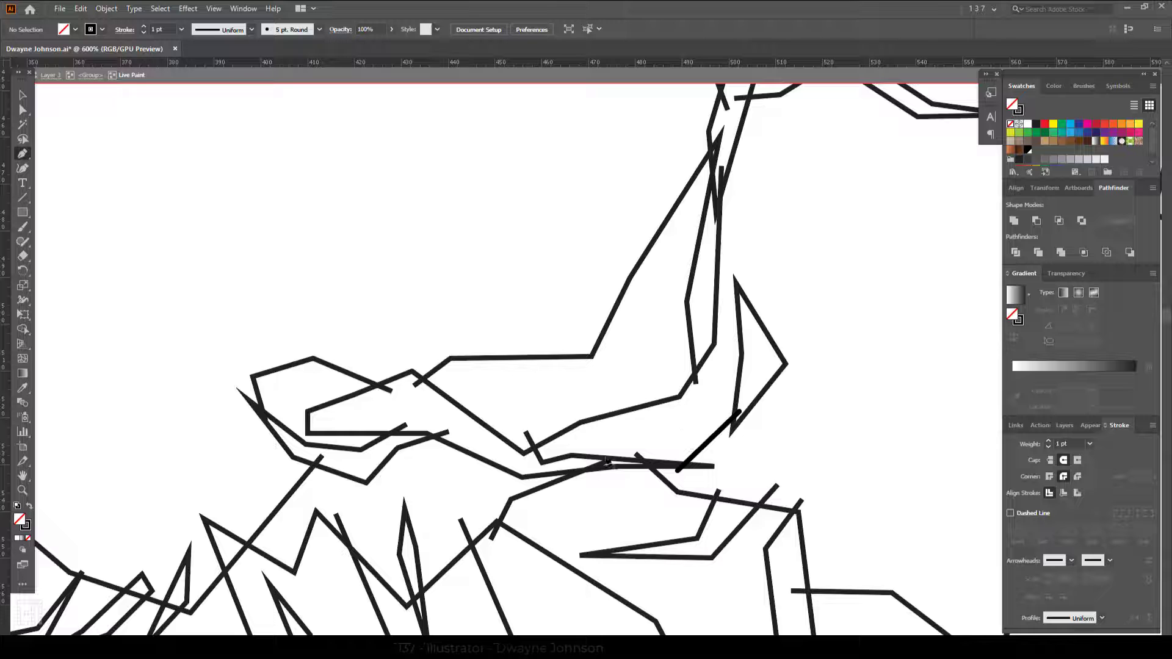
click(577, 458)
click(658, 431)
click(726, 429)
click(181, 29)
- Draw another short 1 pt gap-closing stroke near the mouth
key(ctrl+minus)
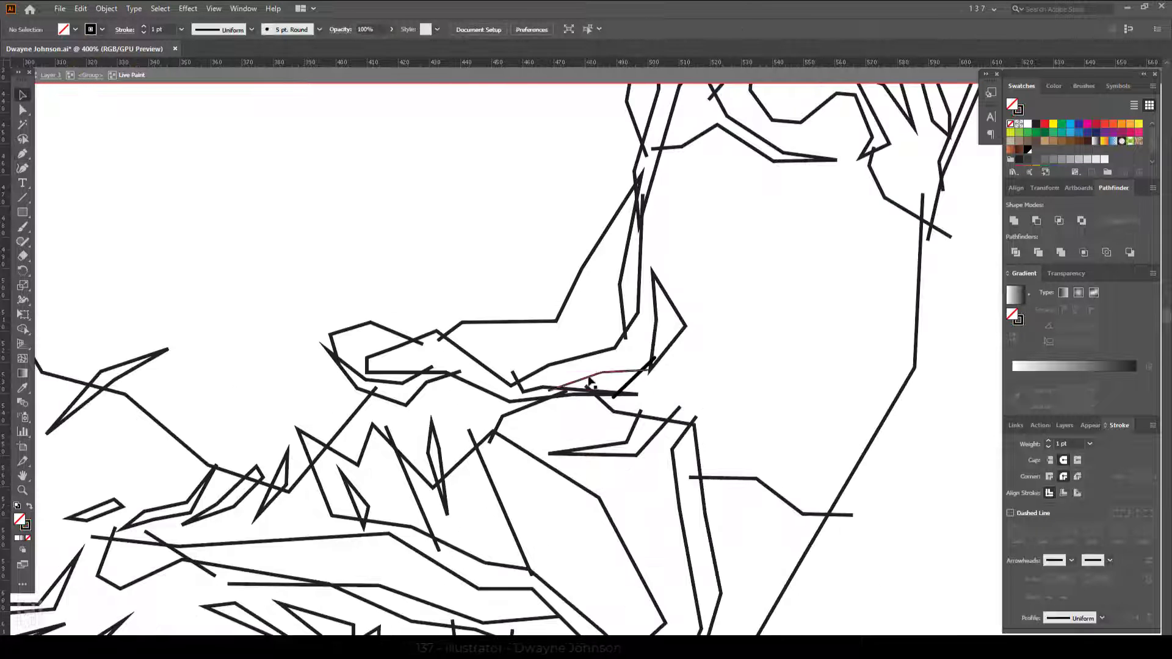
key(ctrl+shift+a)
key(p)
scroll(518, 342, down, 3)
scroll(517, 342, down, 3)
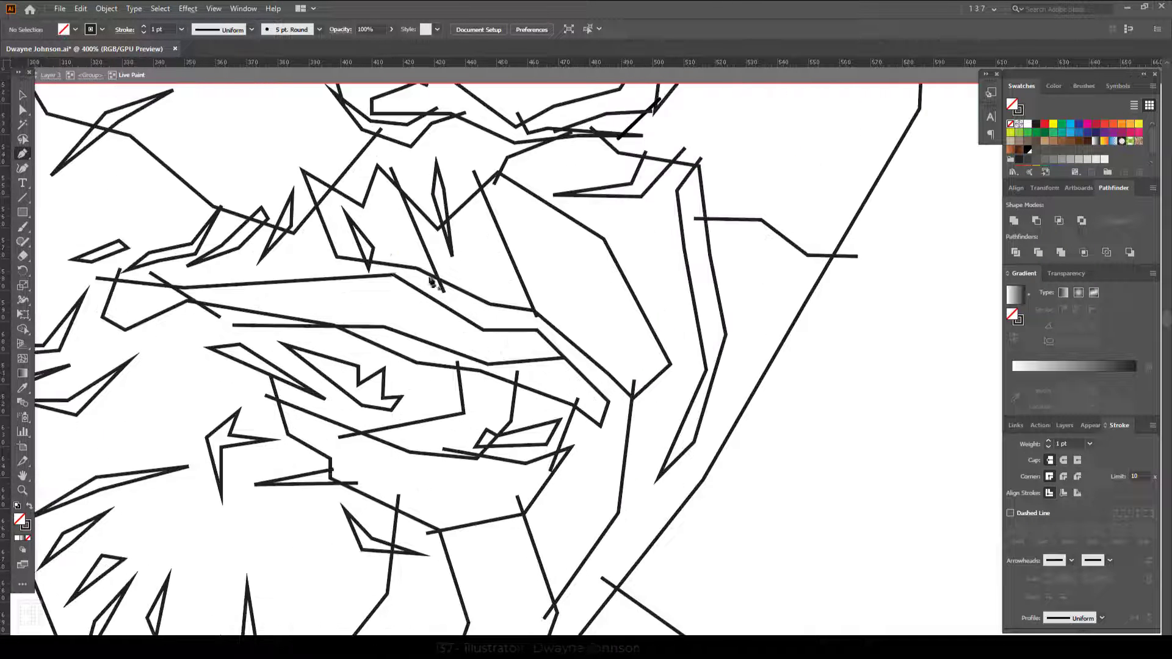
click(182, 30)
click(195, 85)
click(542, 313)
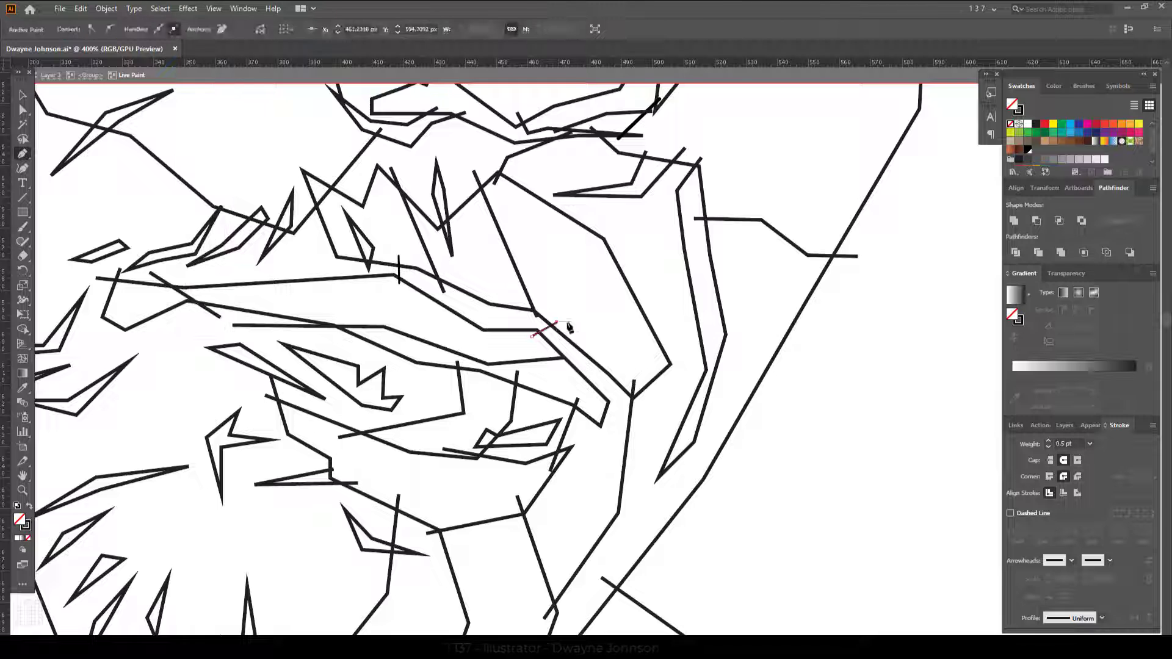
- Zoom in to check the eye and beard area, then zoom back out to the whole face
key(ctrl+minus)
key(ctrl+minus)
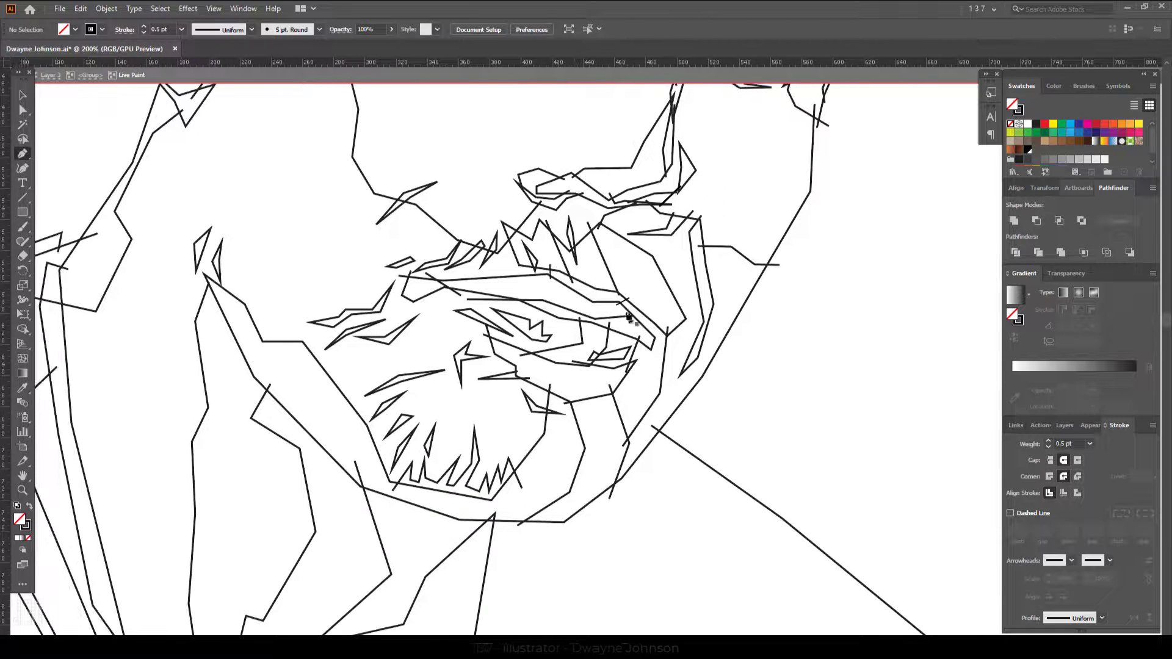
scroll(635, 367, up, 5)
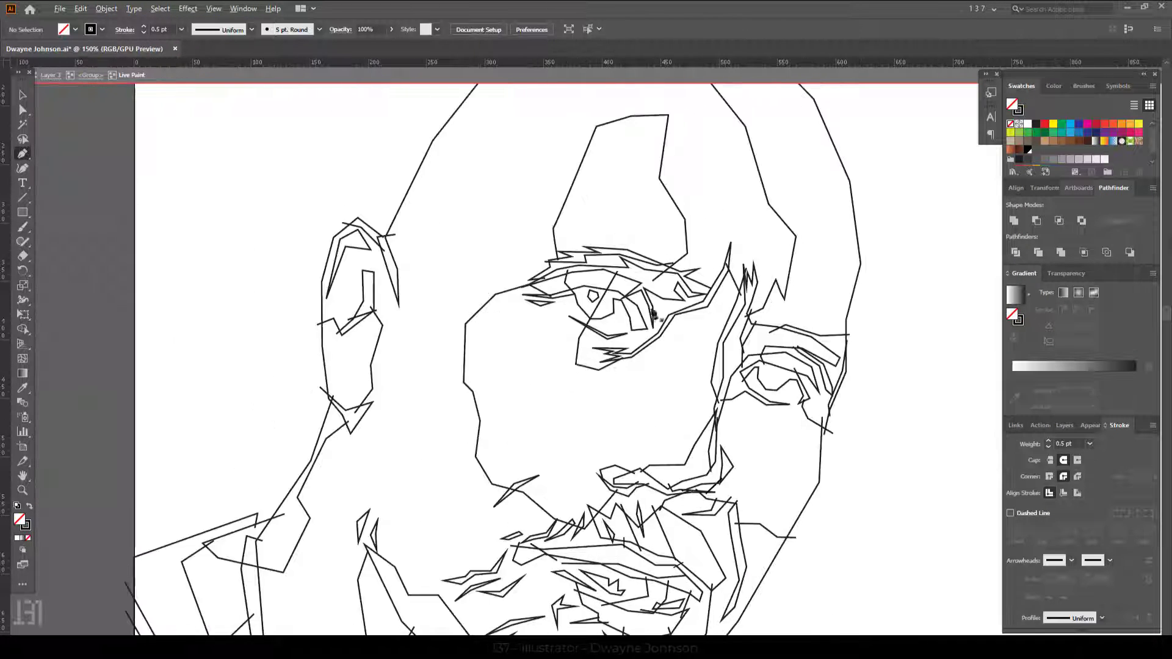
key(ctrl+plus)
key(ctrl+plus)
key(ctrl+minus)
key(ctrl+plus)
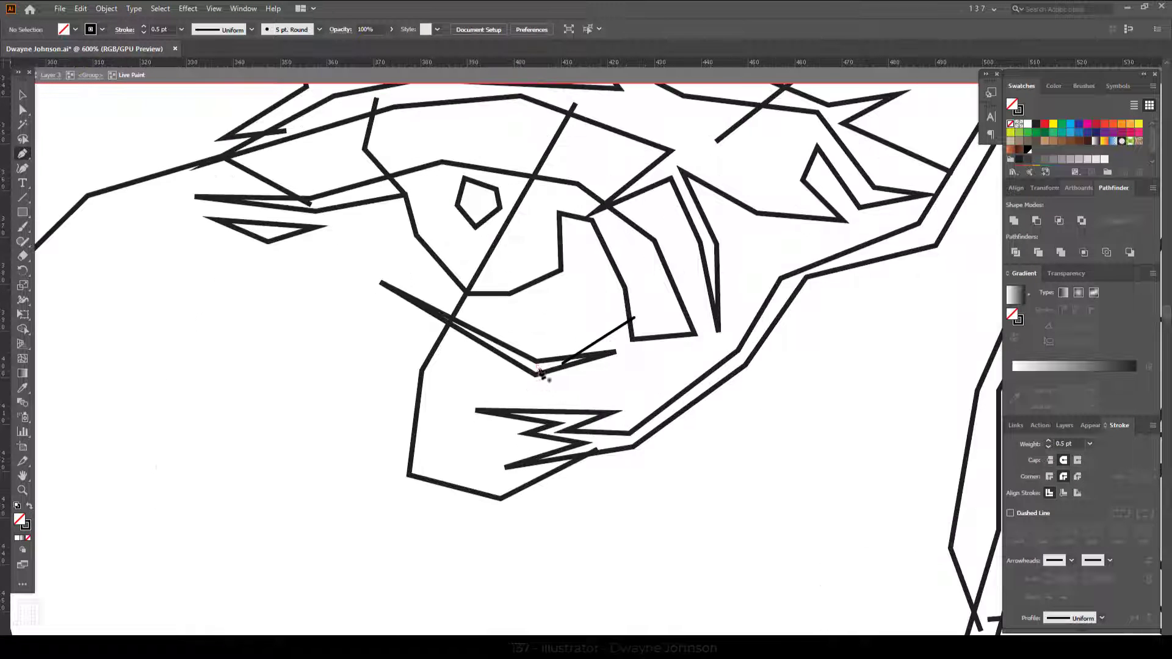
key(ctrl+1)
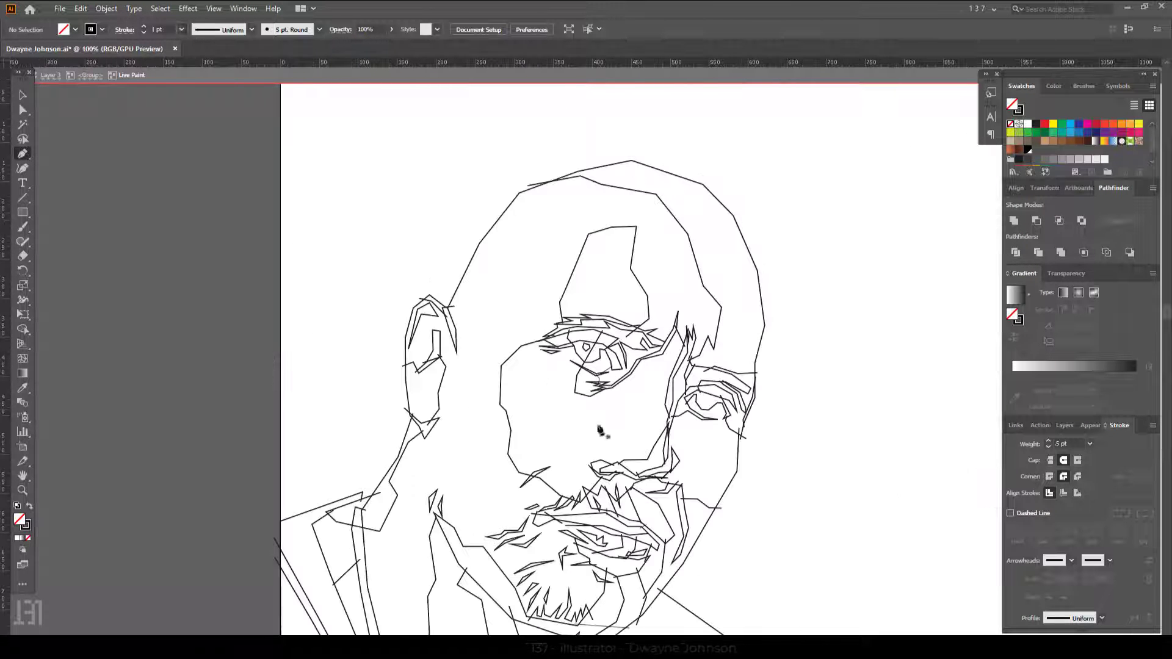
- Leave isolation mode of the Live Paint group with the Selection tool
key(ctrl+plus)
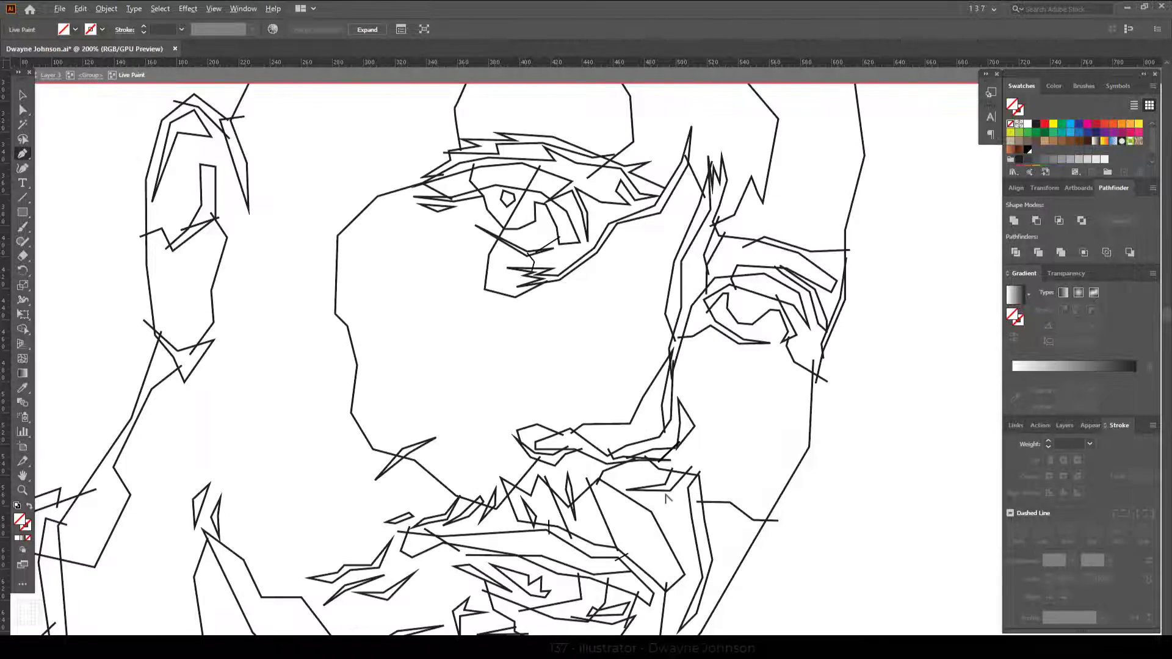
key(ctrl+minus)
scroll(601, 375, down, 3)
key(v)
key(Escape)
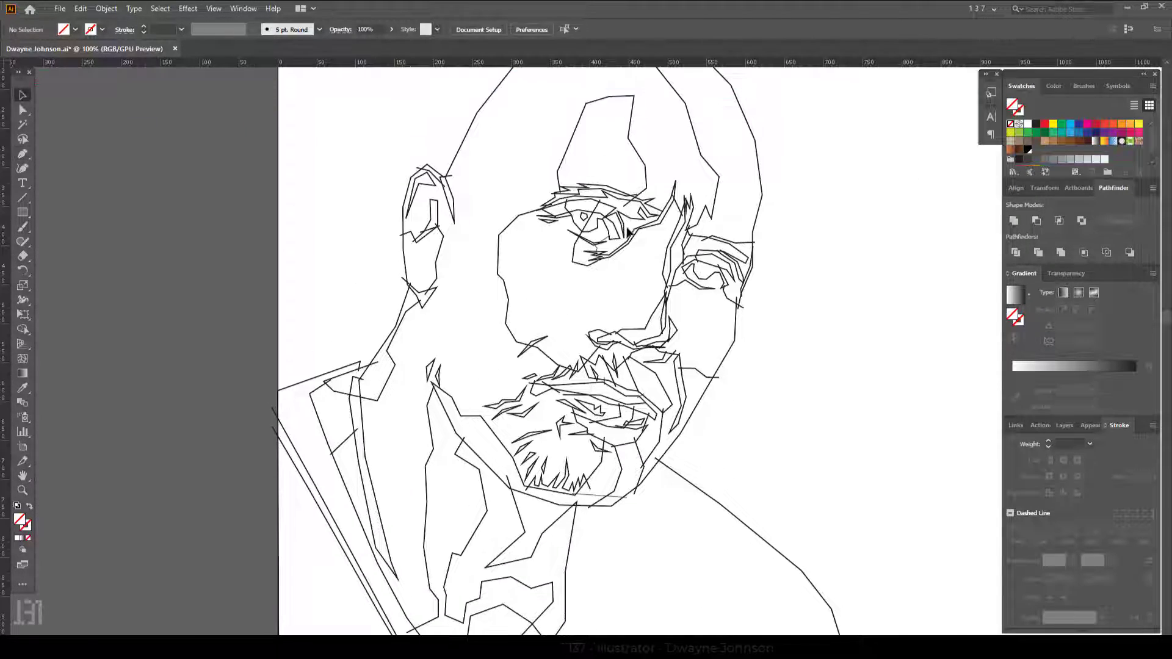
scroll(604, 234, up, 4)
- Briefly re-enter the group, exit again, and fit the whole portrait centred in view
double_click(522, 256)
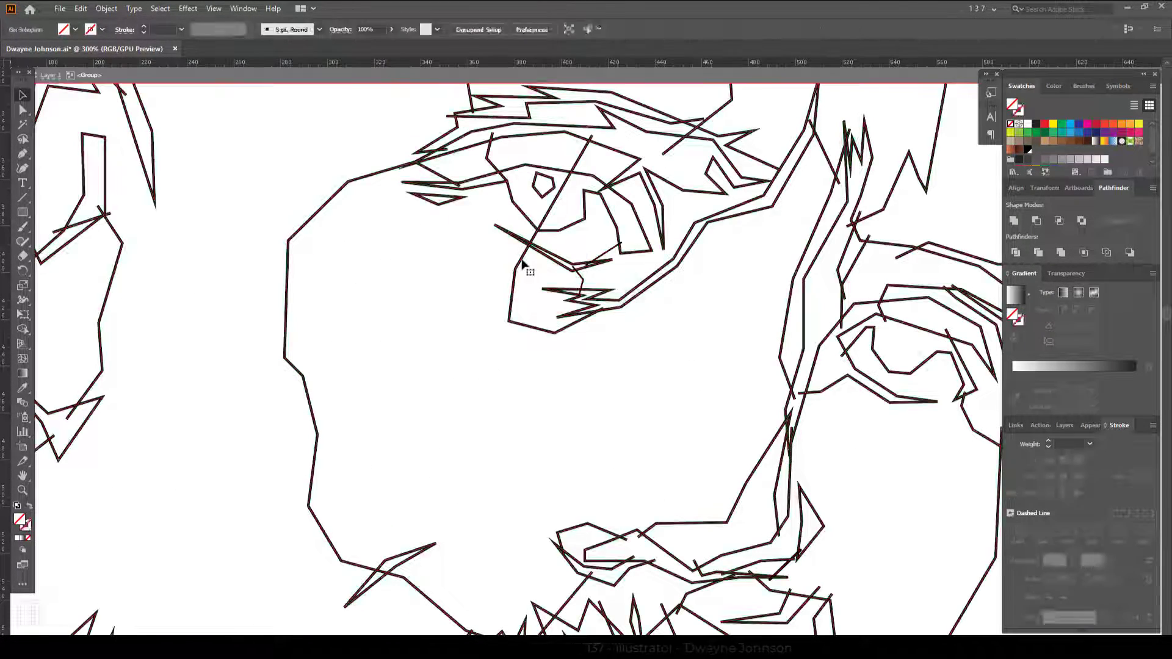
scroll(523, 255, up, 2)
key(p)
key(v)
key(Escape)
key(ctrl+minus)
key(ctrl+minus)
key(ctrl+minus)
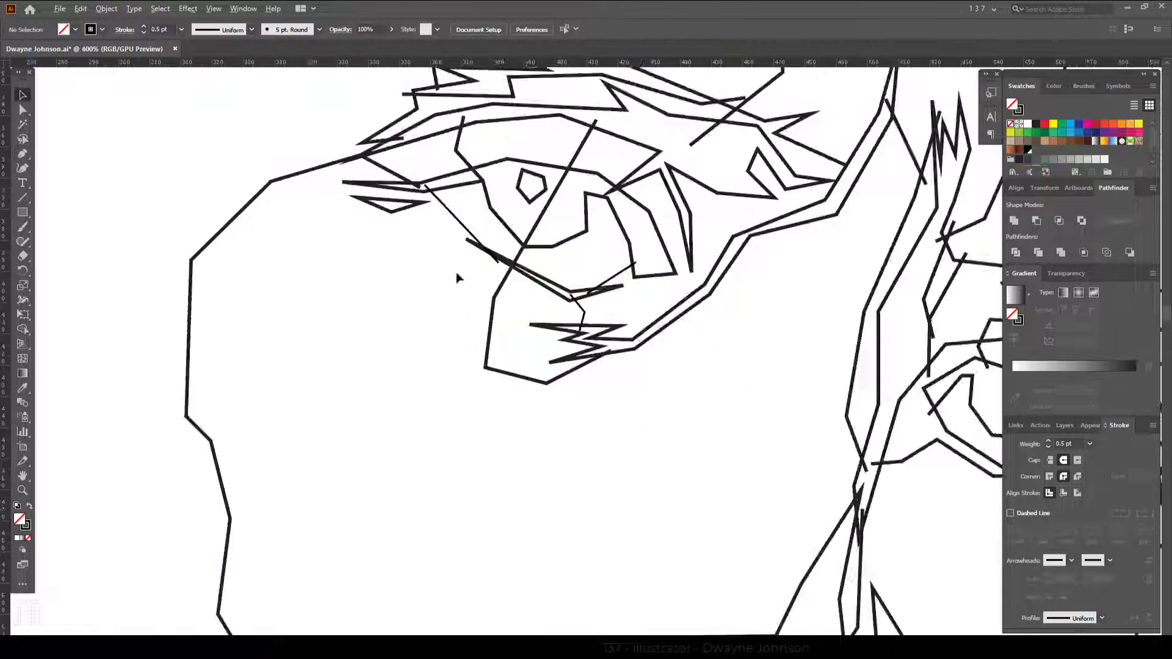
key(ctrl+minus)
key(ctrl+minus)
key(ctrl+minus)
key(ctrl+plus)
click(443, 310)
drag(443, 310, 444, 296)
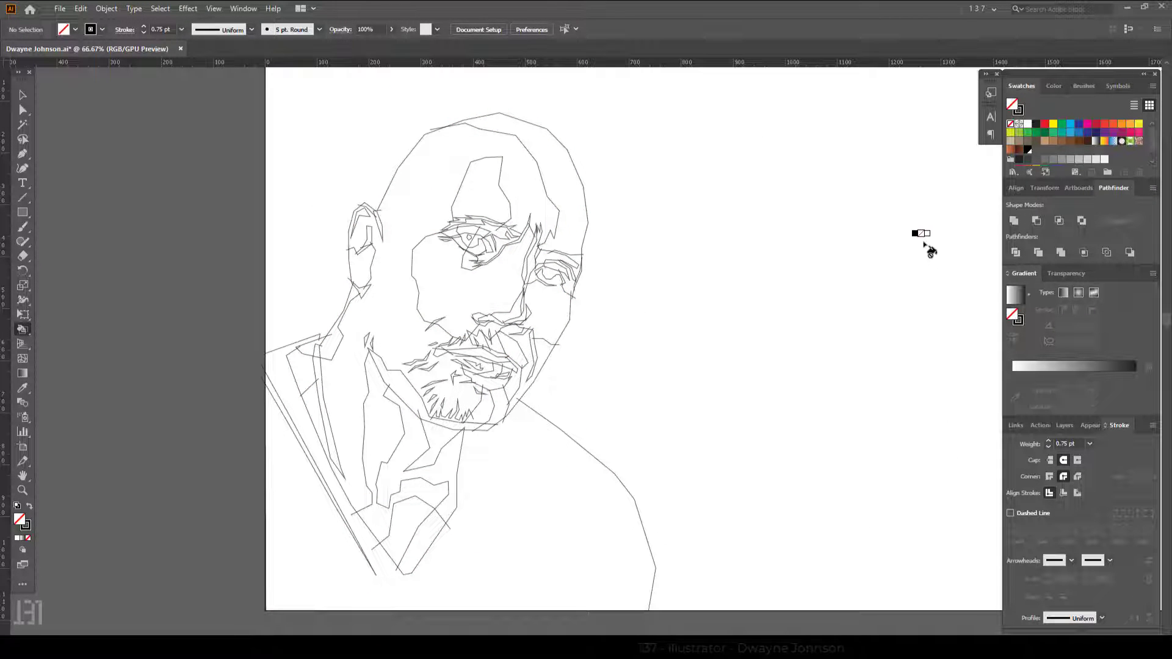
- Choose dark purple and fill the shirt, left iris and eyelid shadow
click(1103, 140)
key(Return)
click(607, 520)
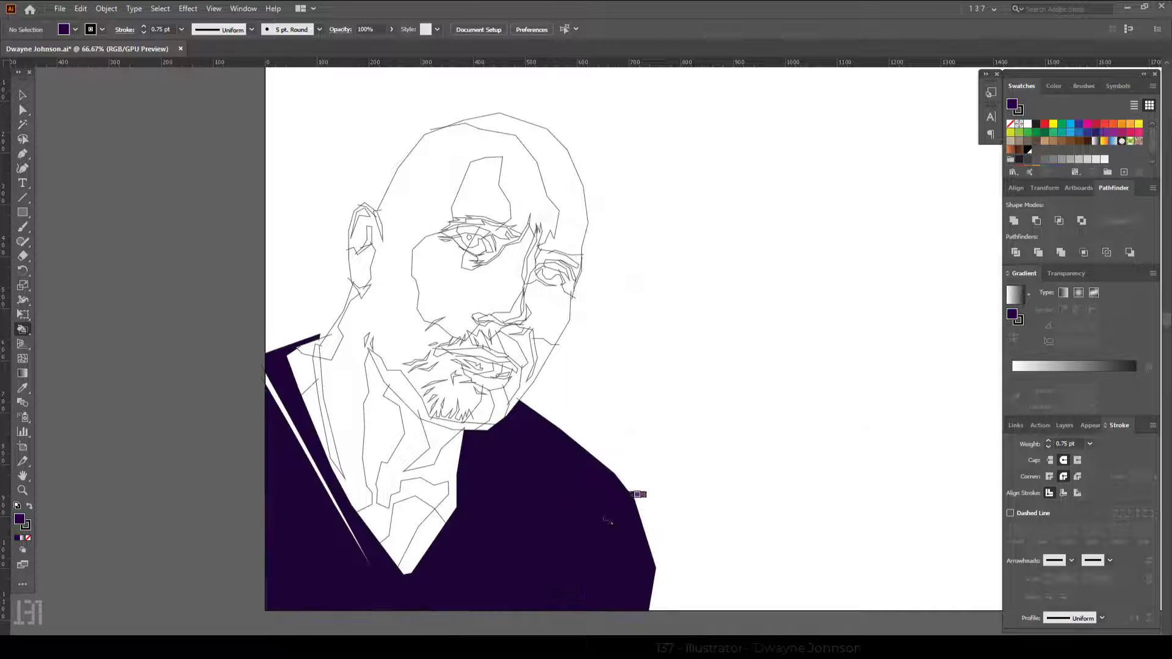
scroll(536, 254, up, 3)
click(530, 247)
click(577, 272)
scroll(546, 254, up, 2)
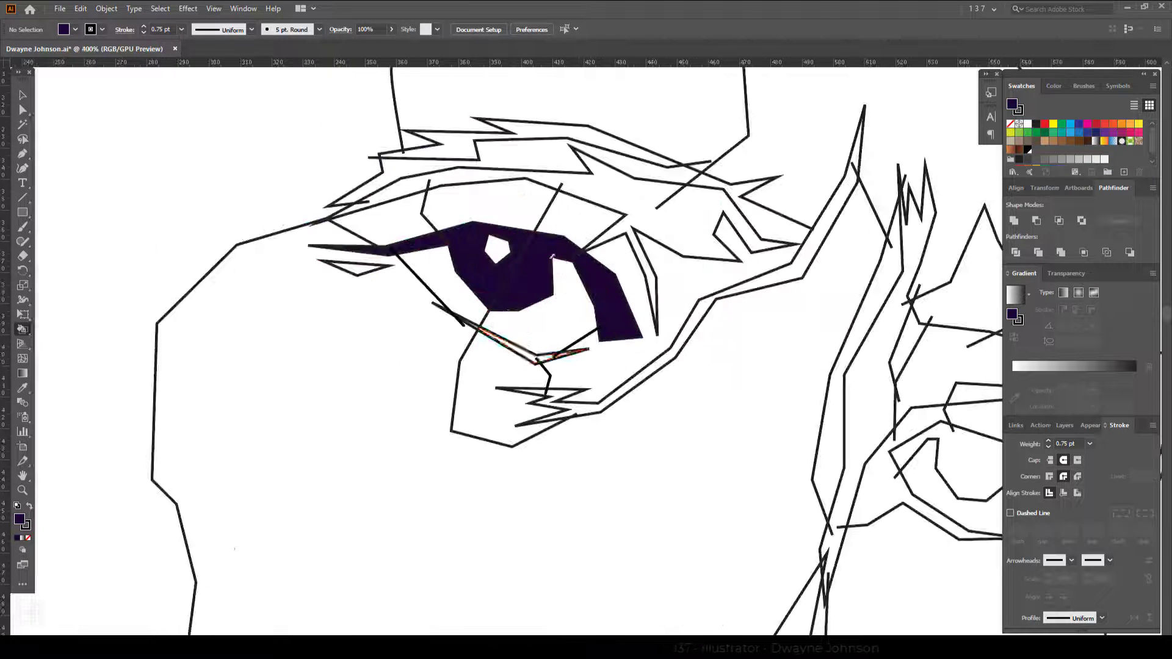
- Fill the remaining eye regions and both eyebrows dark purple
click(671, 357)
click(681, 269)
click(482, 178)
scroll(491, 184, down, 2)
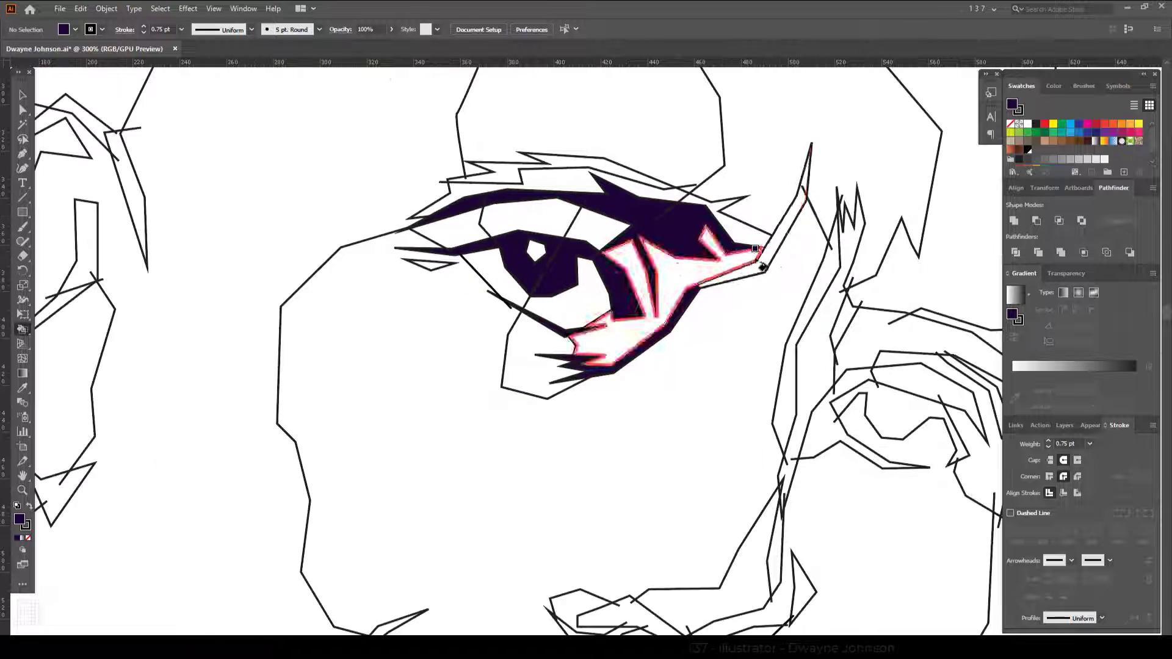
click(497, 174)
scroll(732, 305, down, 2)
scroll(691, 360, up, 1)
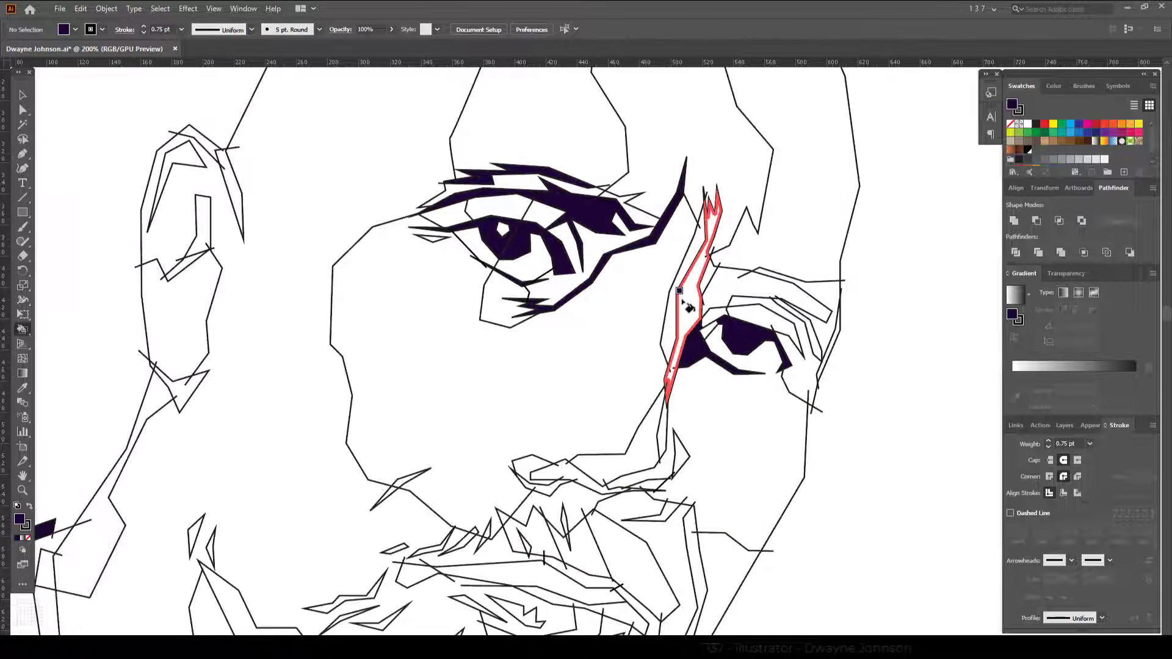
click(745, 282)
scroll(845, 364, down, 1)
scroll(616, 274, up, 1)
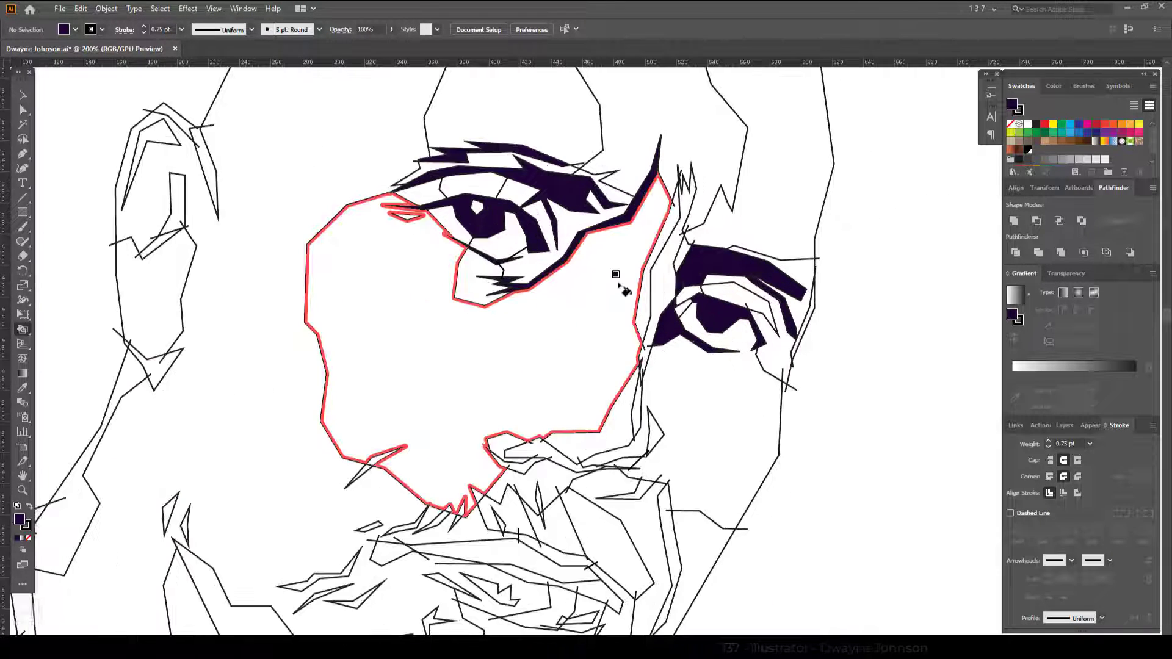
- Fill the nose side and upper lip blue and the lip corner dark purple
click(669, 262)
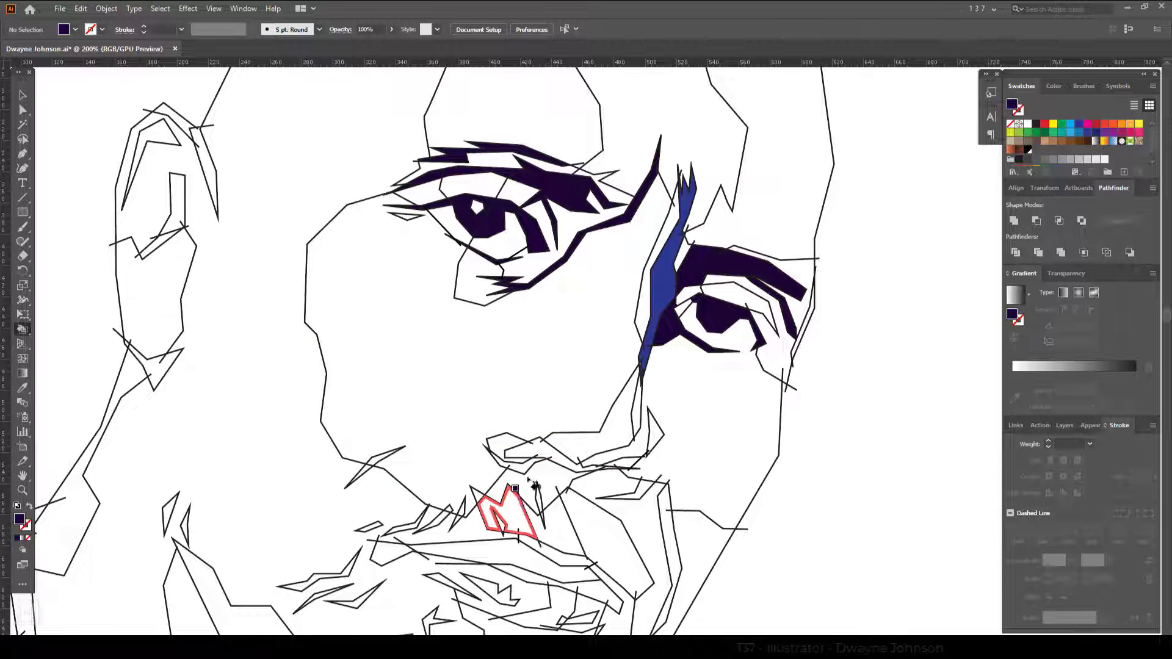
scroll(684, 472, down, 1)
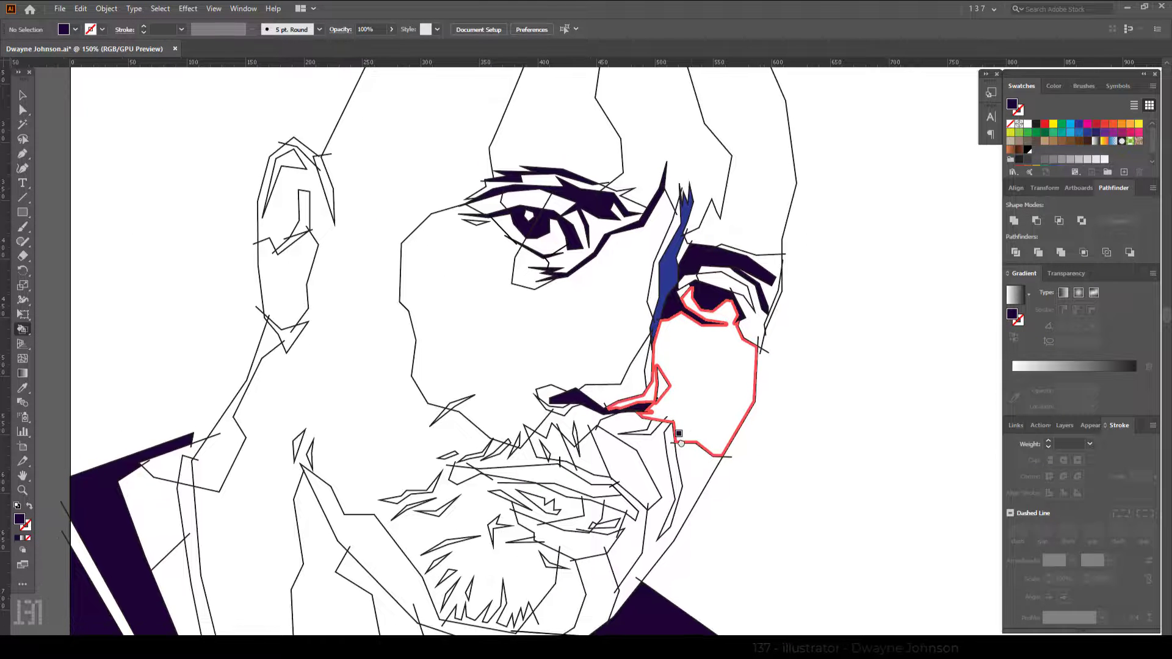
key(Left)
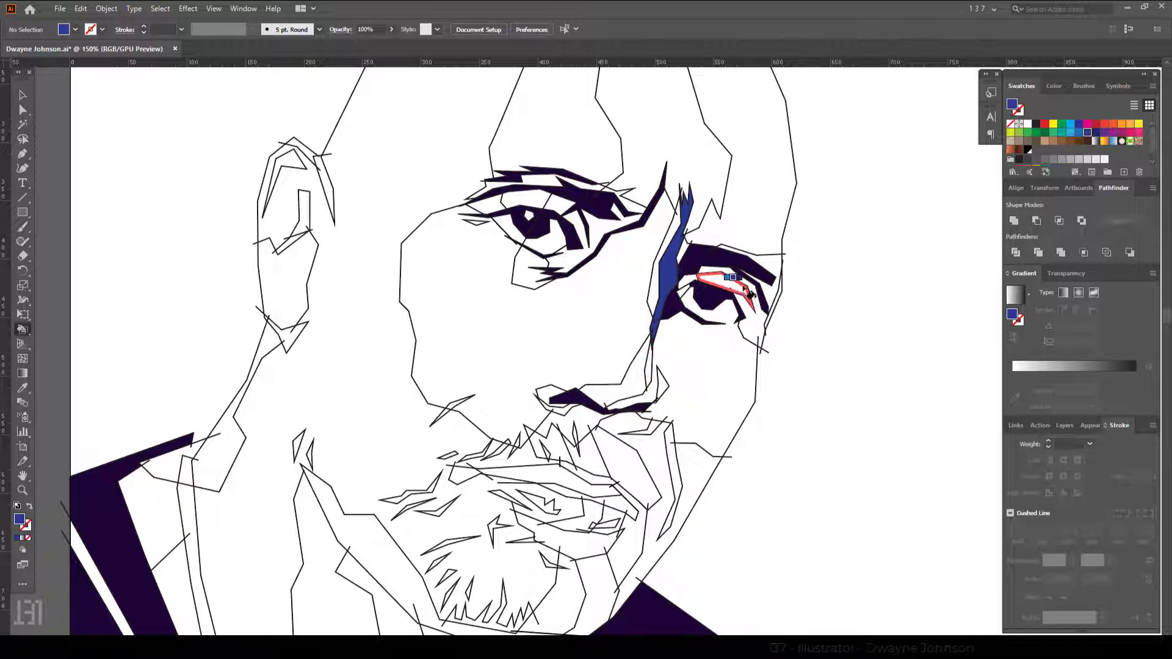
scroll(682, 284, down, 2)
click(623, 440)
key(Right)
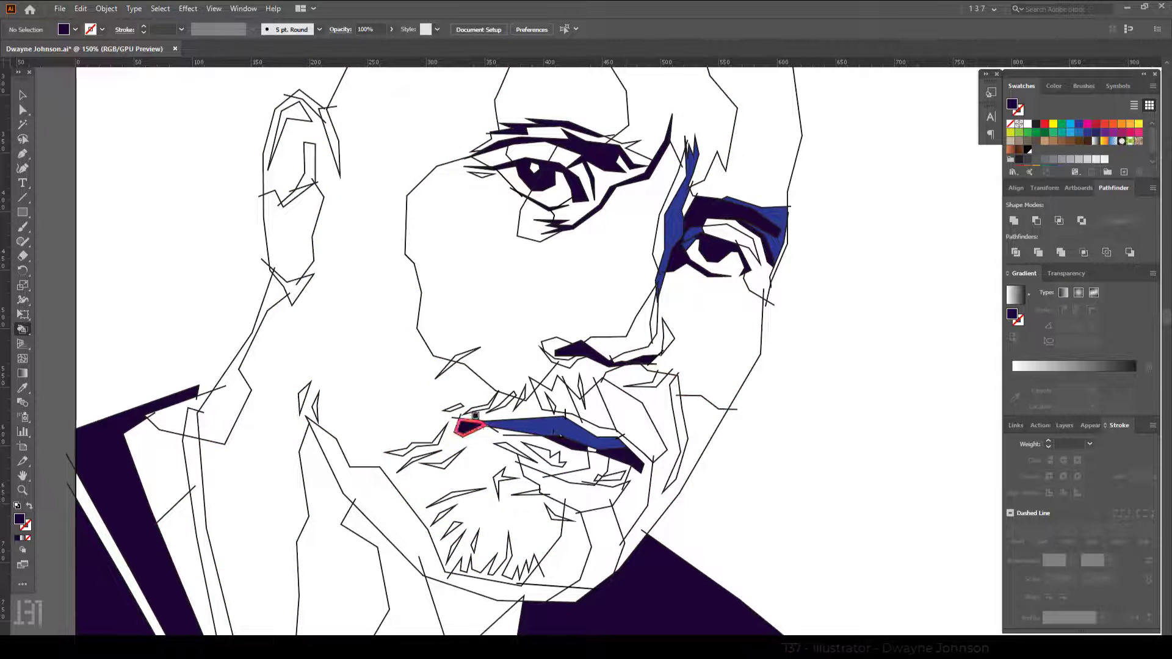
click(476, 415)
- Fill the area under the nose blue, and the cheek strip, chin and lip dark purple
key(Left)
click(577, 373)
key(Right)
click(678, 453)
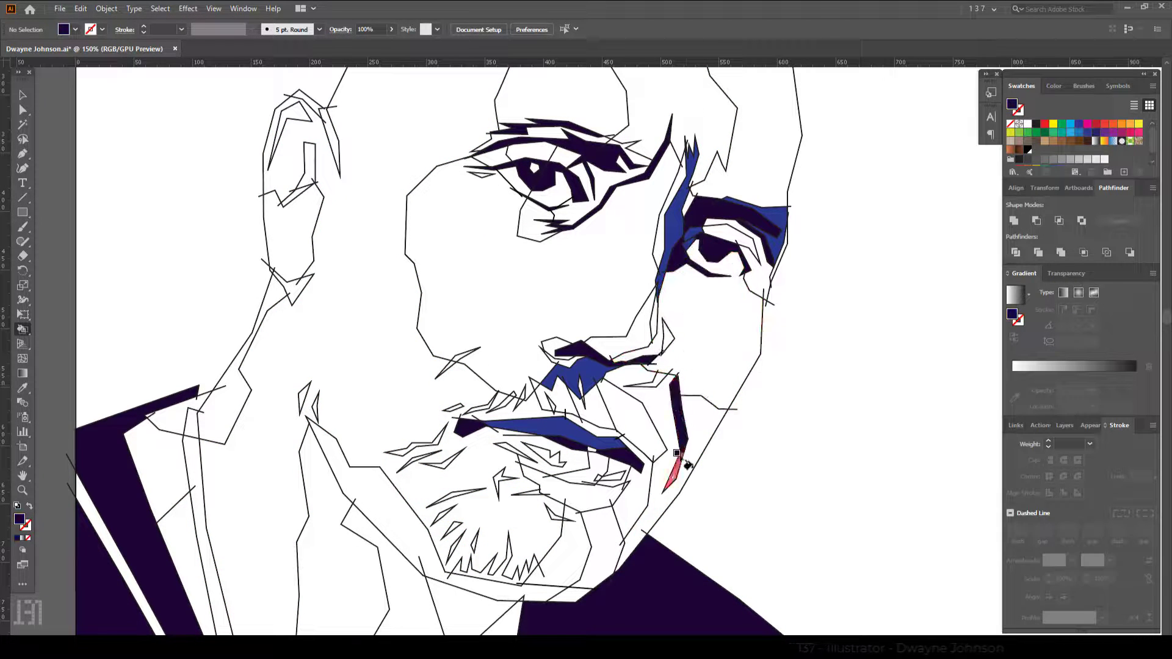
key(Left)
key(Right)
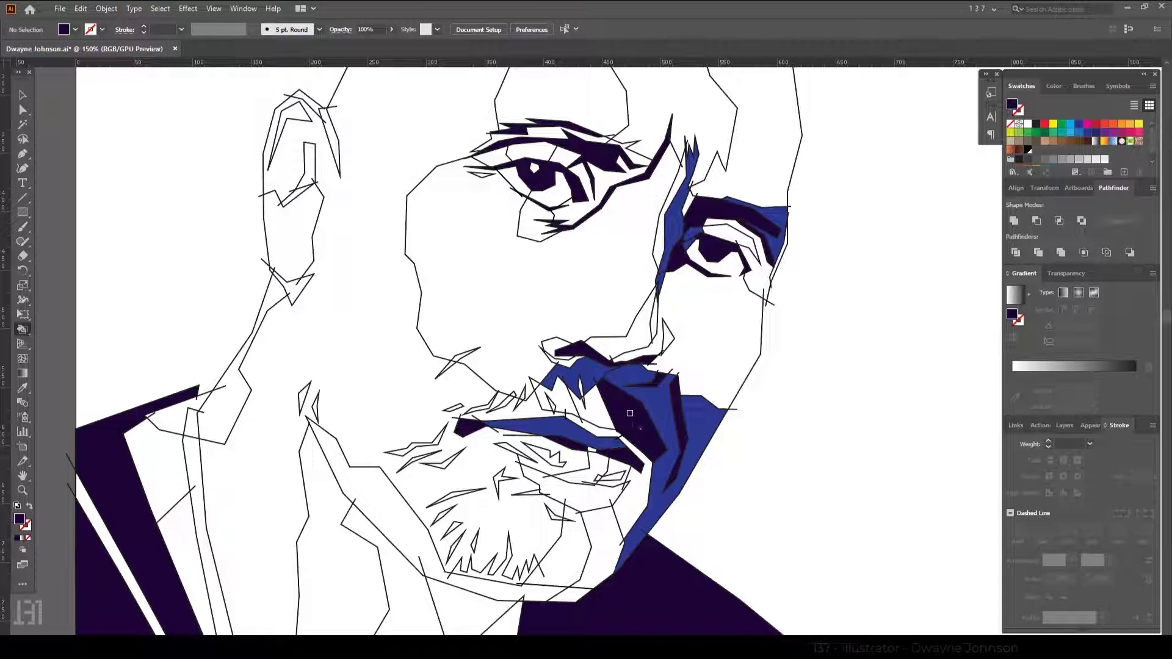
key(ctrl+z)
click(595, 549)
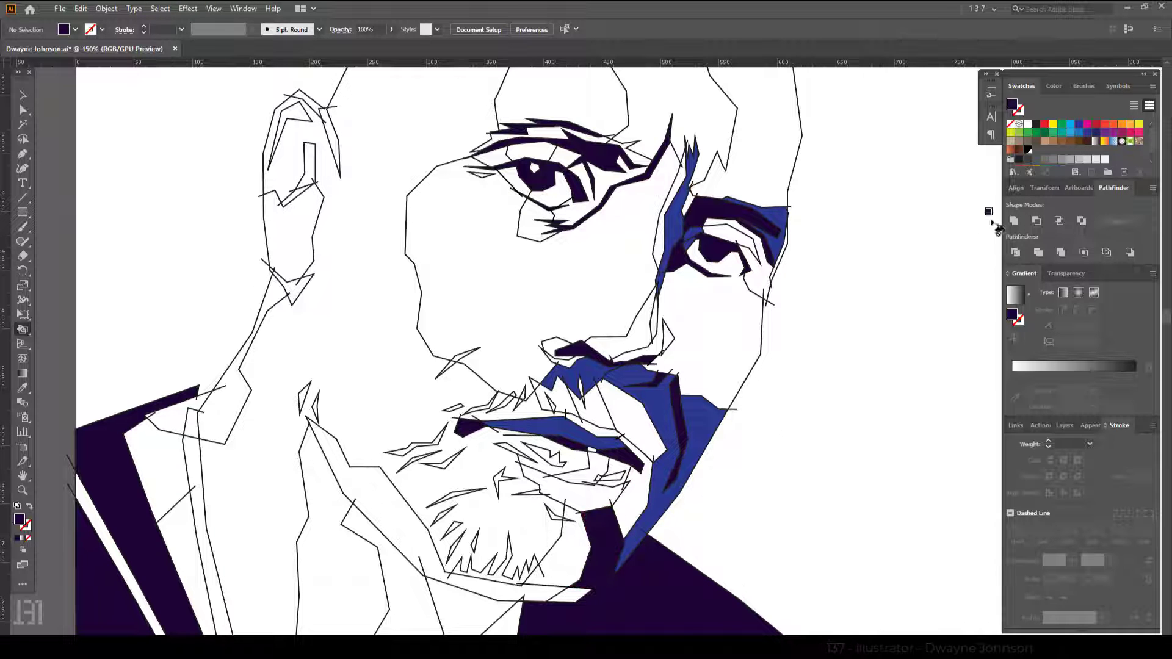
alt+scroll(576, 387, up, 1)
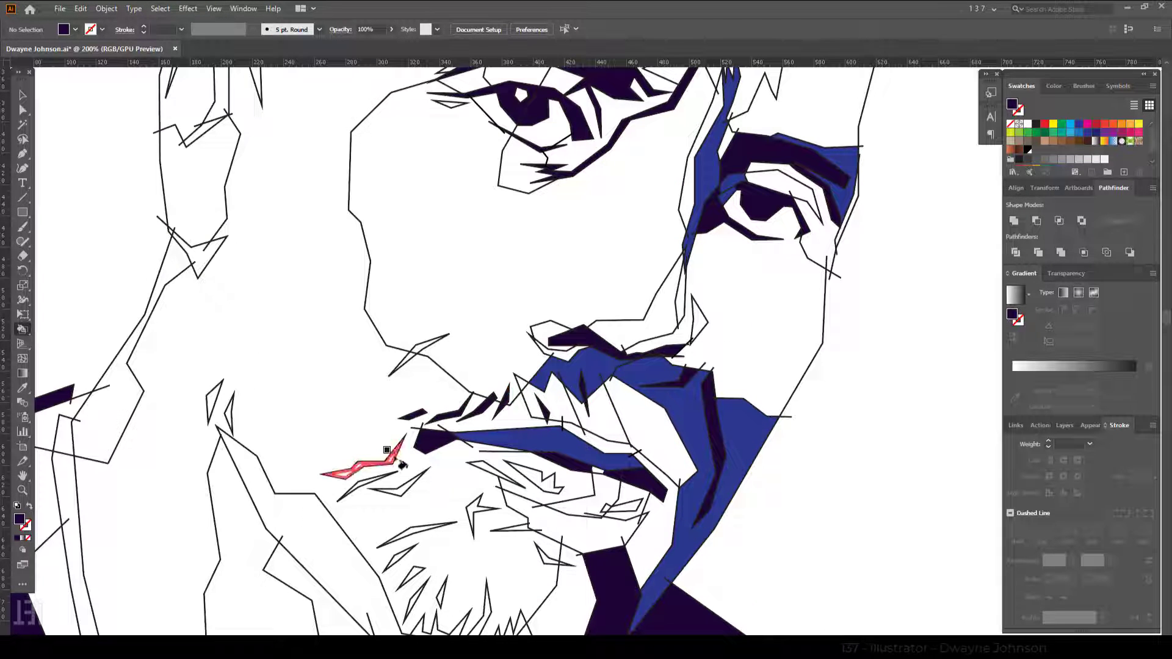
click(540, 482)
- Switch back to blue and fill the left jaw strip
alt+scroll(513, 605, up, 1)
key(Left)
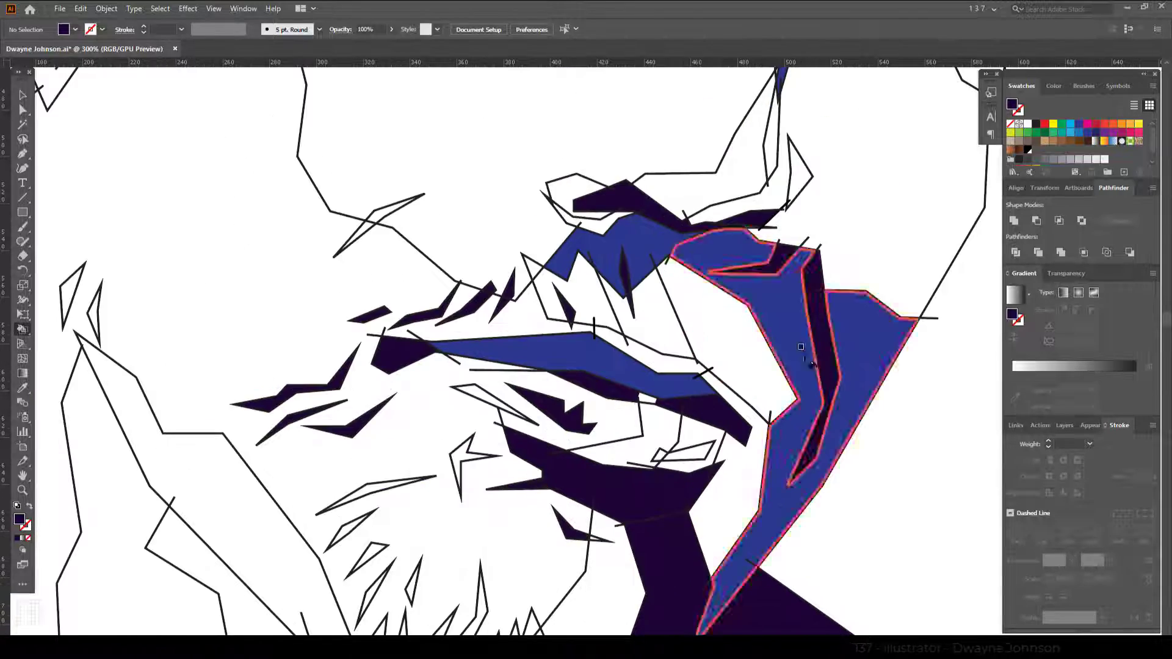
key(Right)
alt+scroll(683, 452, down, 1)
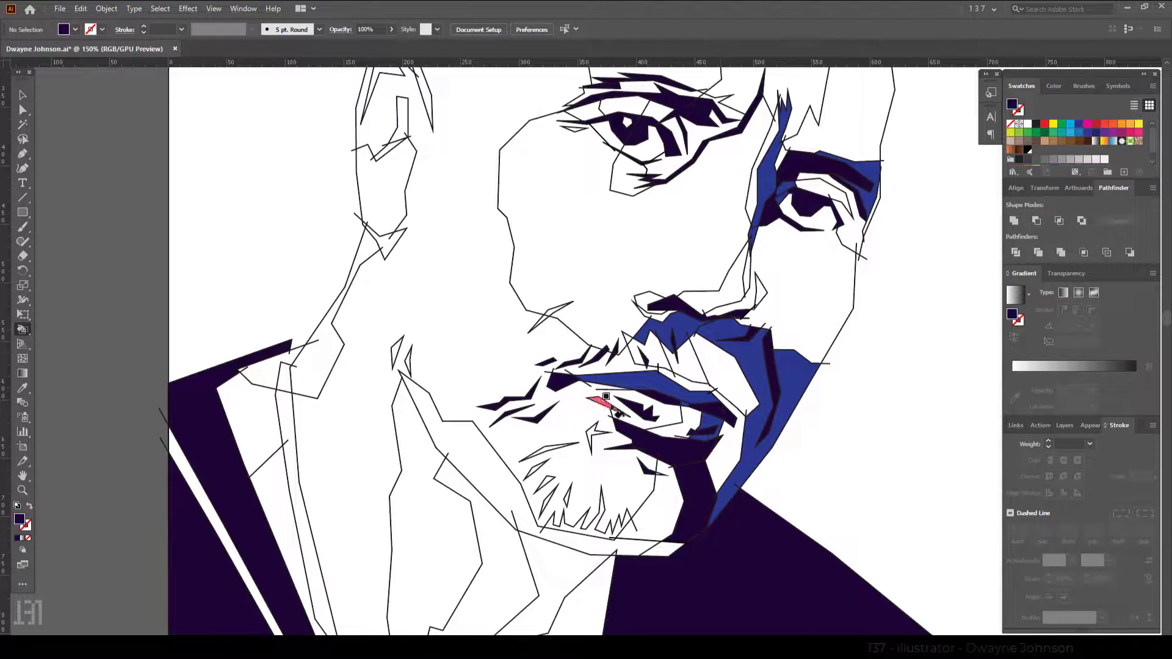
alt+scroll(596, 393, up, 1)
alt+scroll(587, 584, down, 2)
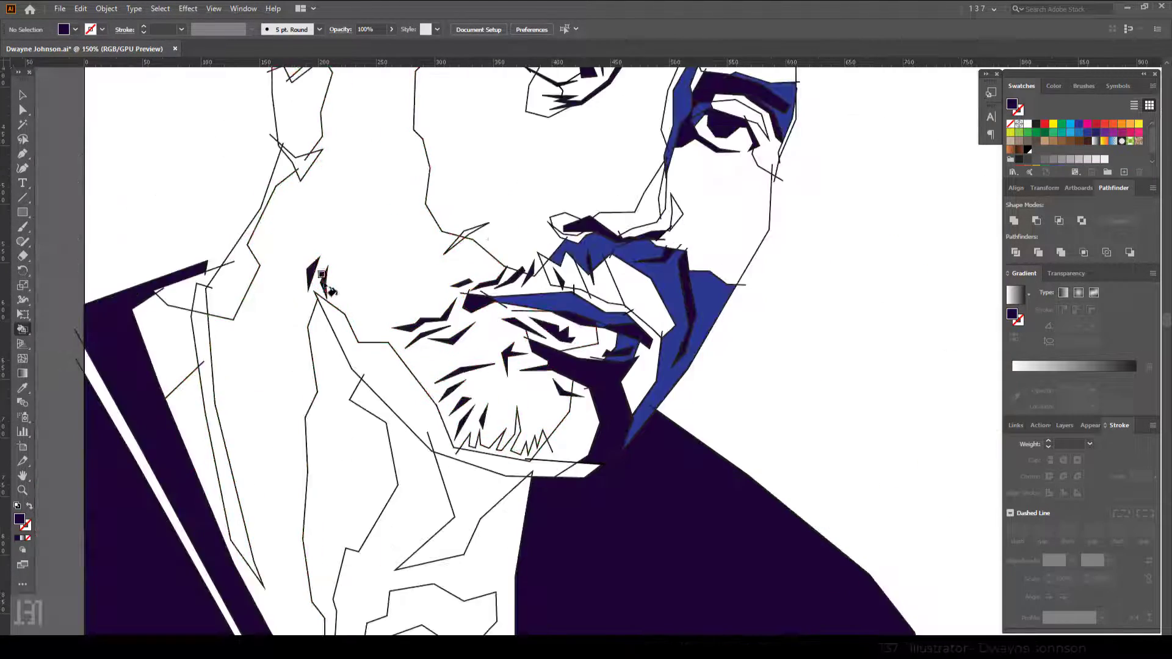
scroll(767, 322, up, 1)
key(Left)
scroll(767, 322, down, 2)
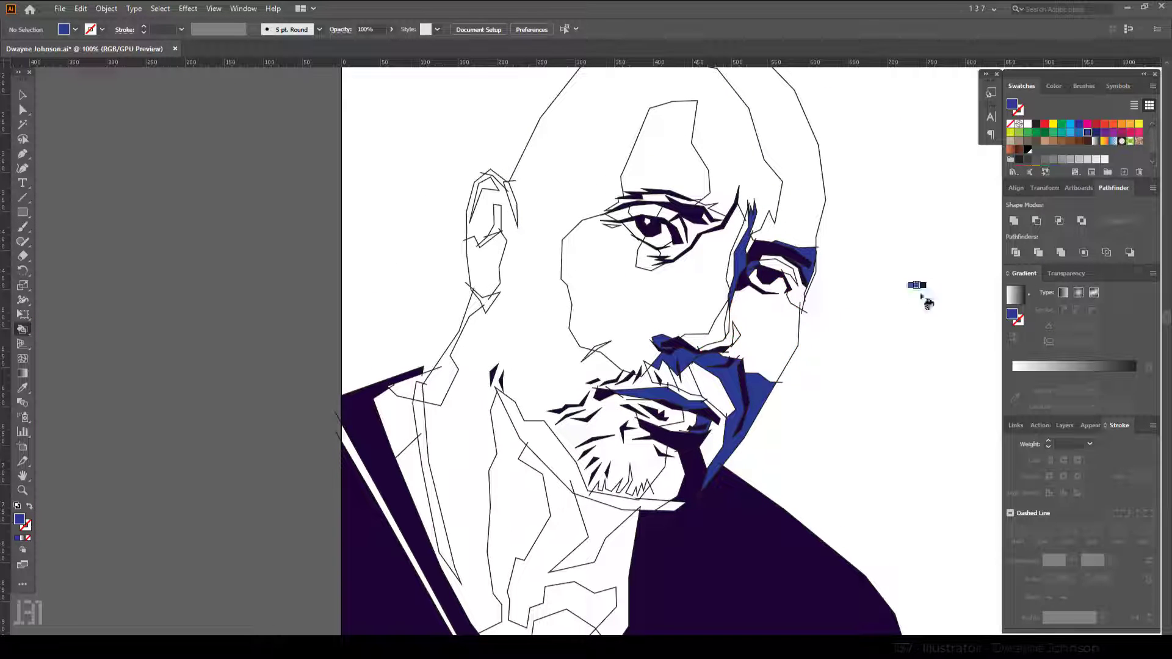
alt+scroll(725, 430, up, 1)
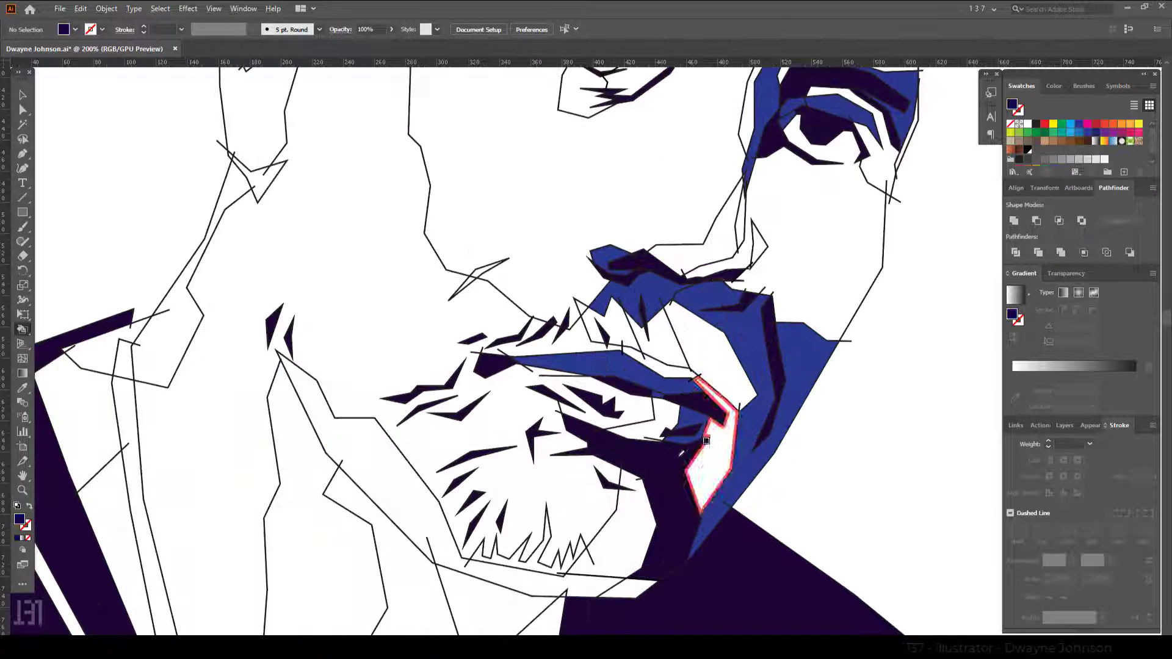
alt+scroll(724, 430, down, 2)
alt+scroll(738, 347, up, 2)
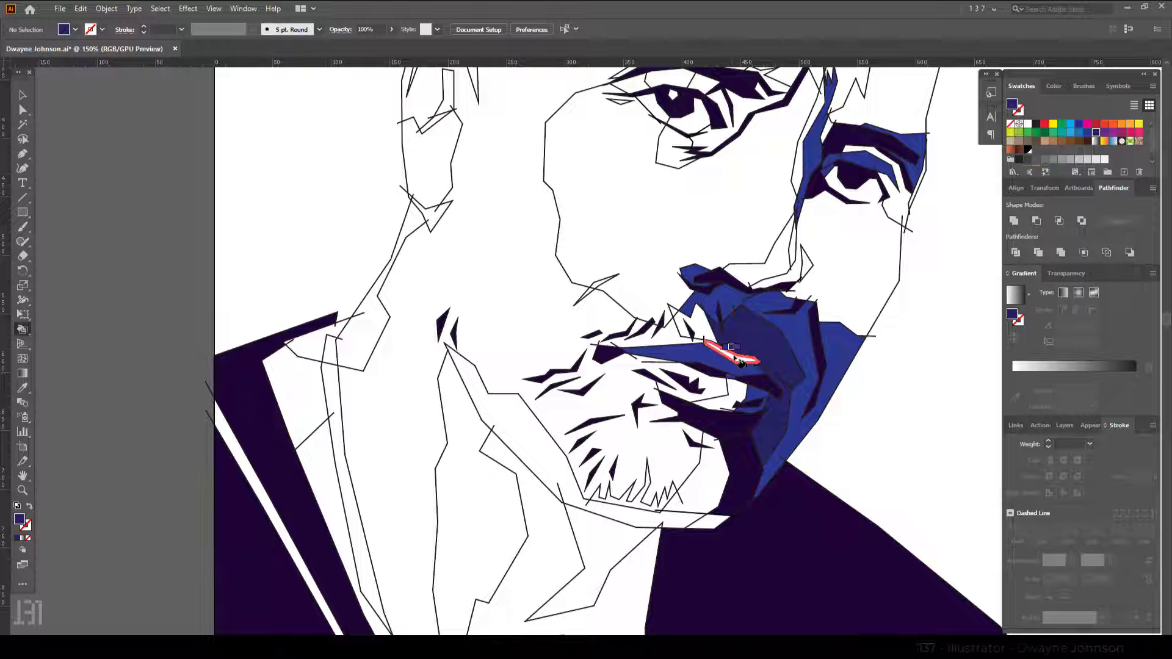
click(537, 439)
alt+scroll(629, 489, down, 1)
alt+scroll(790, 396, up, 1)
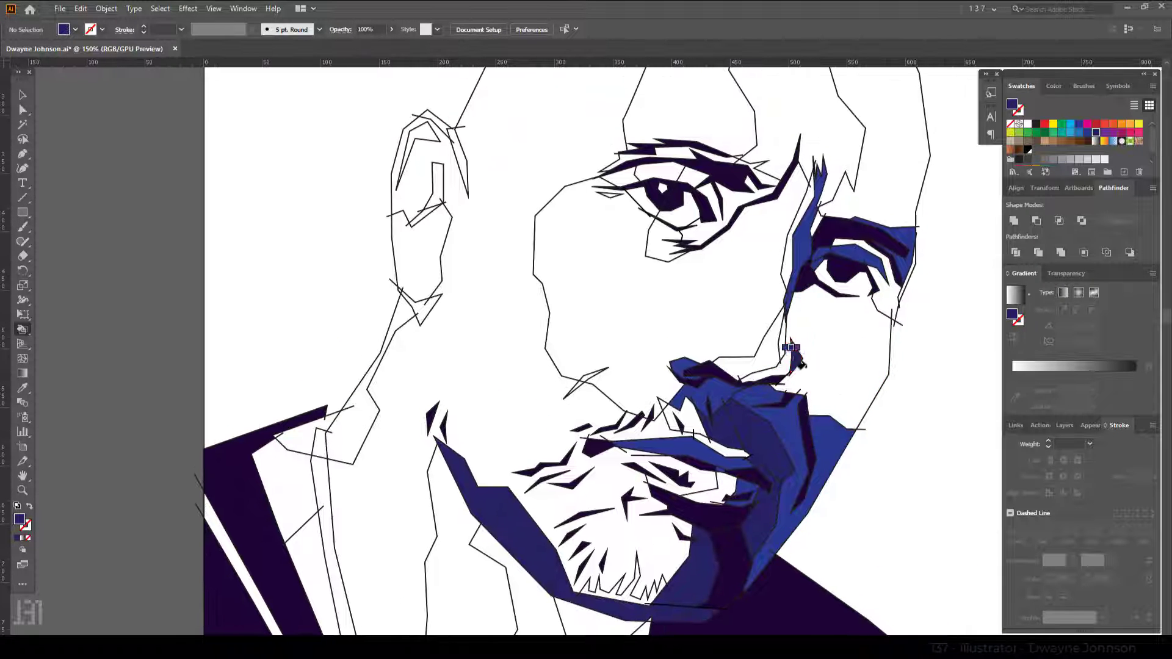
- Paint the right cheek and right side of the forehead teal
click(1063, 133)
click(860, 311)
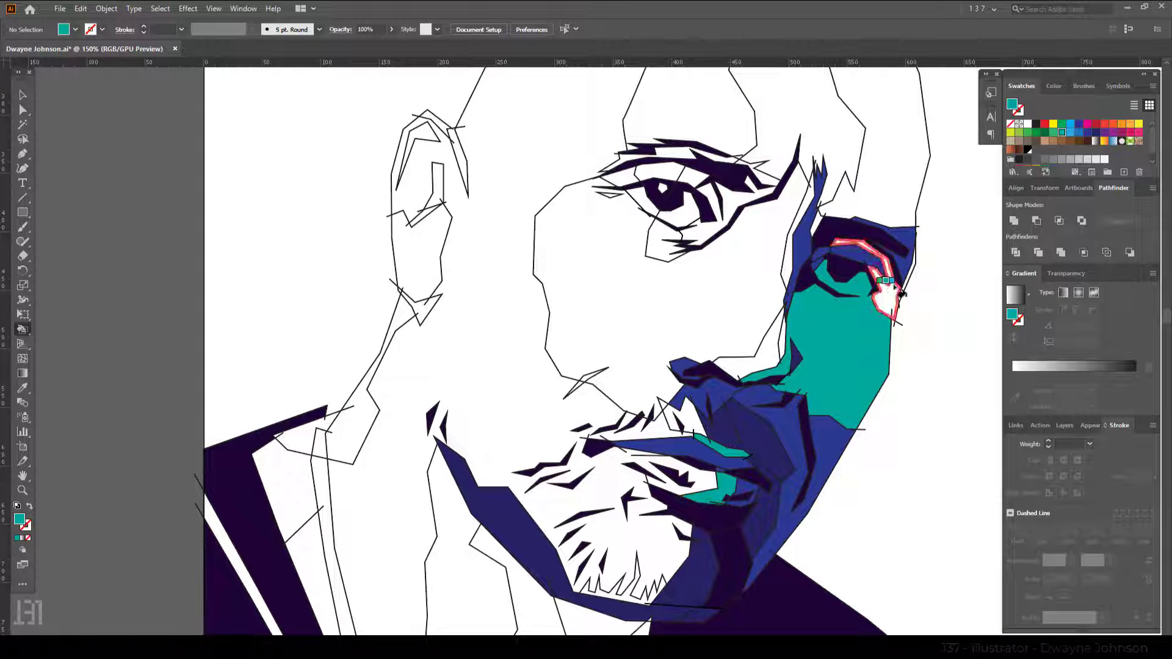
click(896, 213)
alt+scroll(855, 342, down, 2)
alt+scroll(726, 366, up, 2)
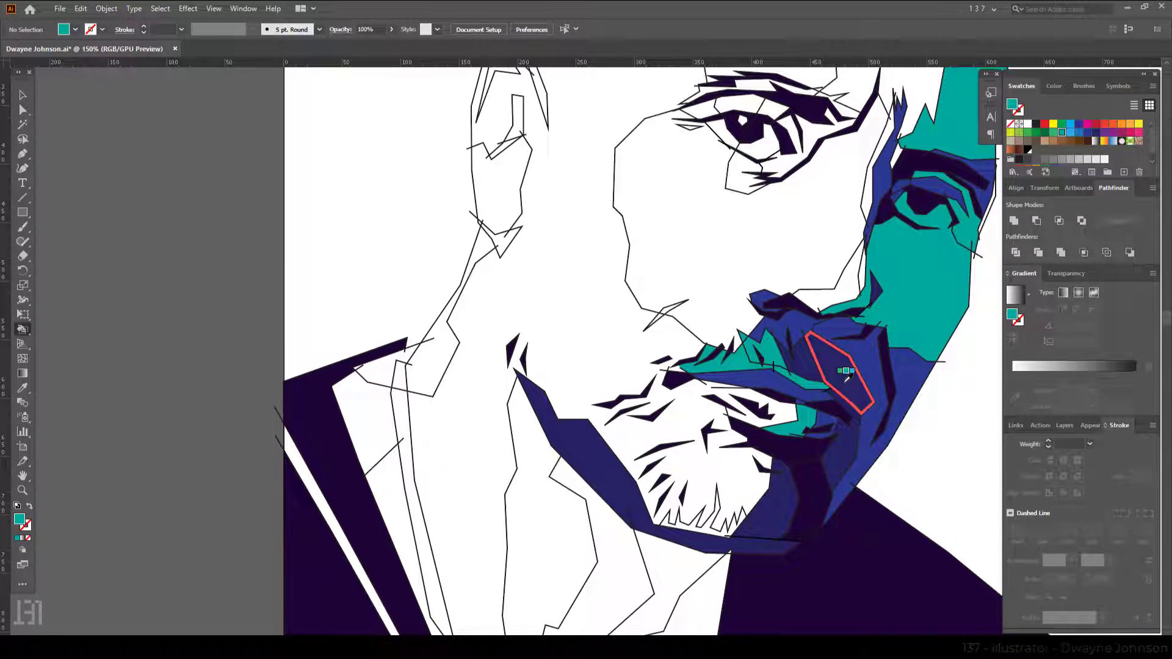
- Paint the large left face region green and a thin sliver near the beard dark blue
click(1019, 131)
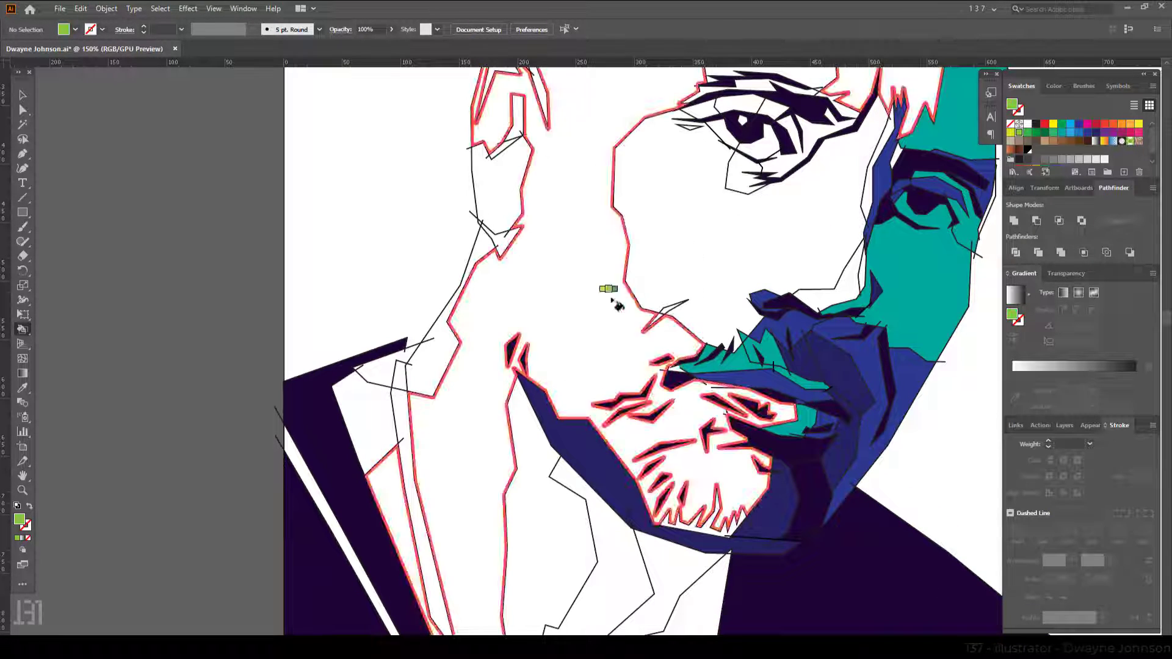
click(617, 305)
alt+click(806, 391)
alt+scroll(806, 391, down, 2)
alt+scroll(707, 376, up, 3)
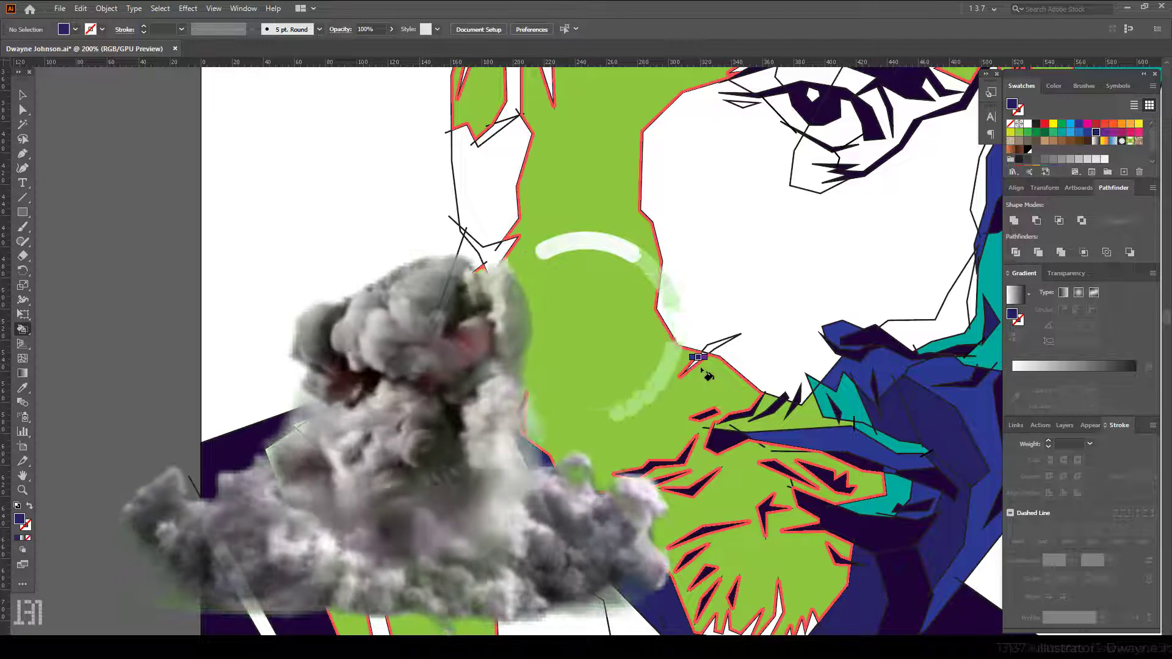
click(702, 357)
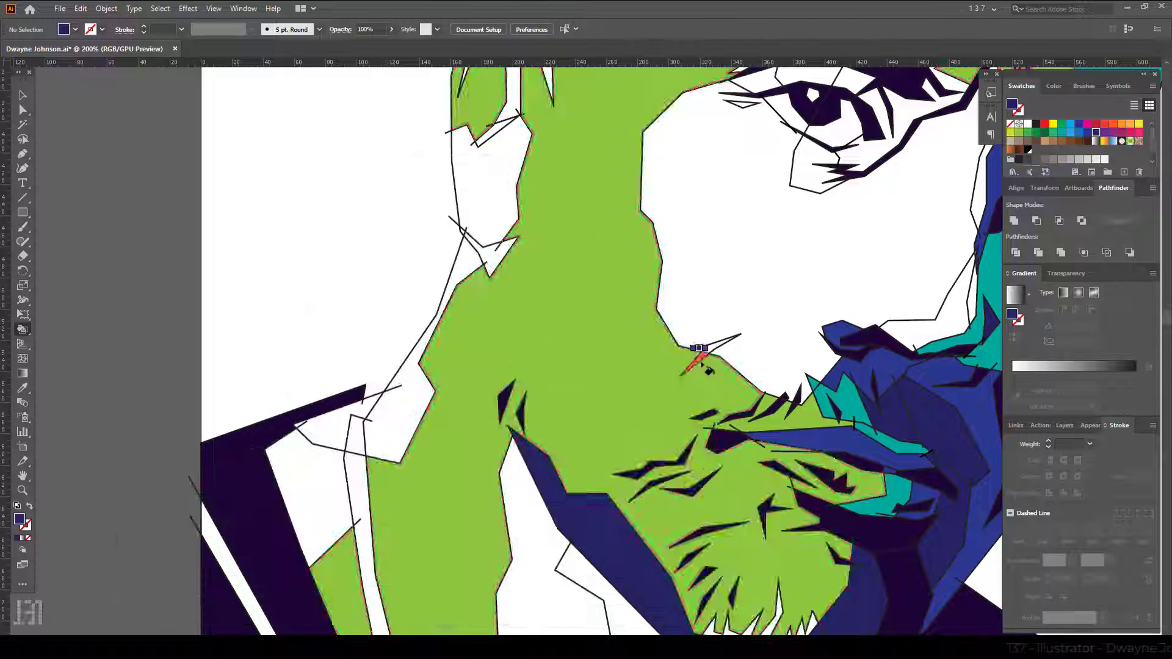
- Try teal and then dark navy as the next paint colour
scroll(529, 422, down, 2)
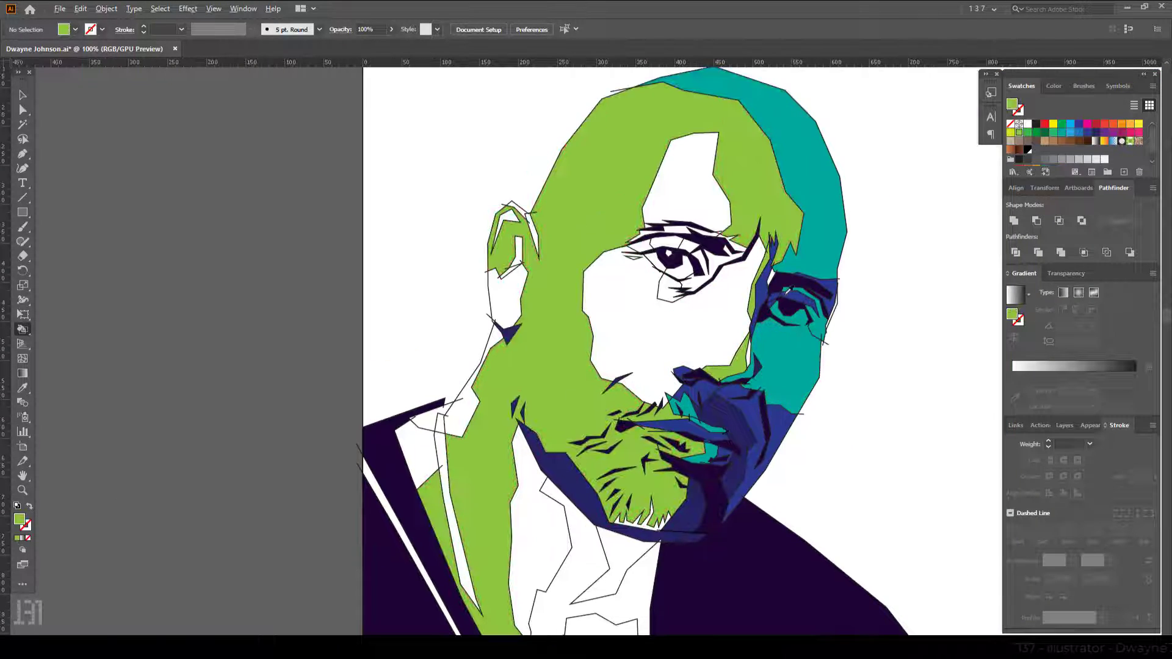
alt+click(789, 292)
scroll(790, 299, up, 2)
alt+click(876, 312)
scroll(760, 403, down, 2)
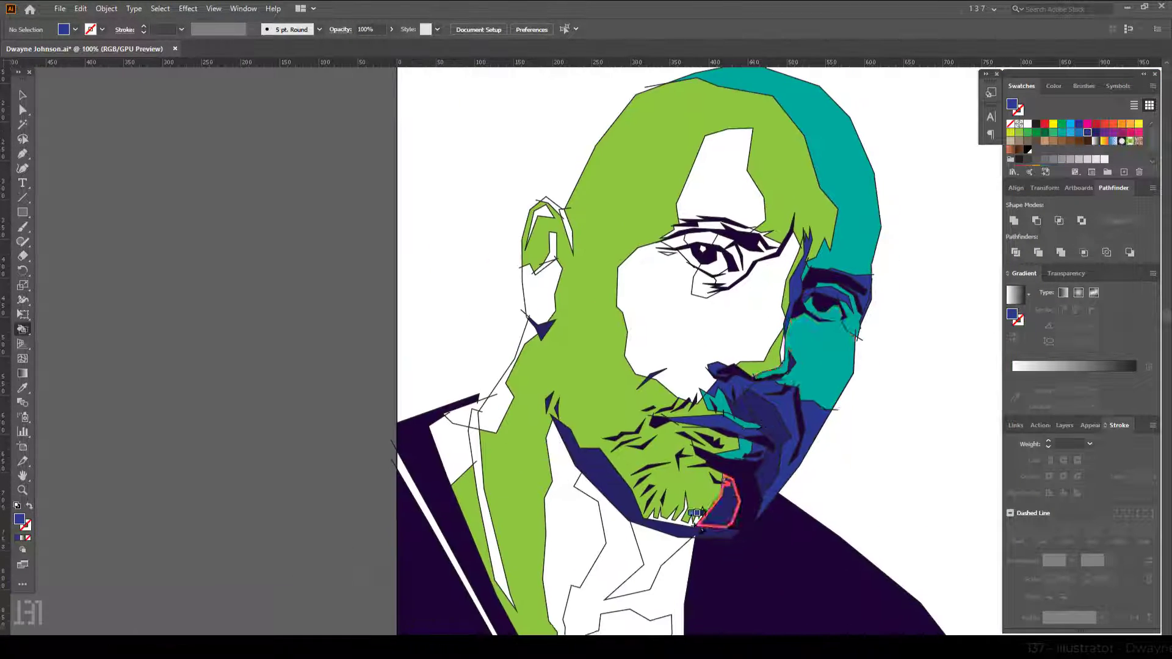
scroll(764, 482, up, 1)
scroll(698, 500, down, 2)
scroll(691, 410, up, 2)
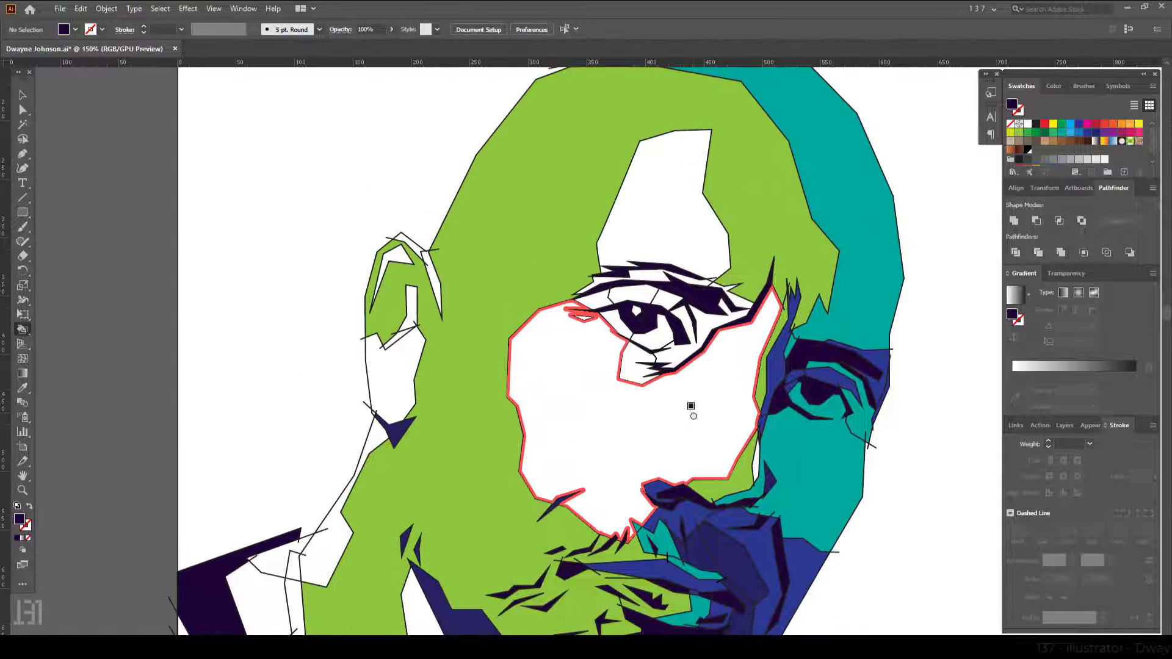
- Fill the forehead and face regions yellow and the area under the eye green
click(665, 202)
click(610, 396)
alt+click(703, 331)
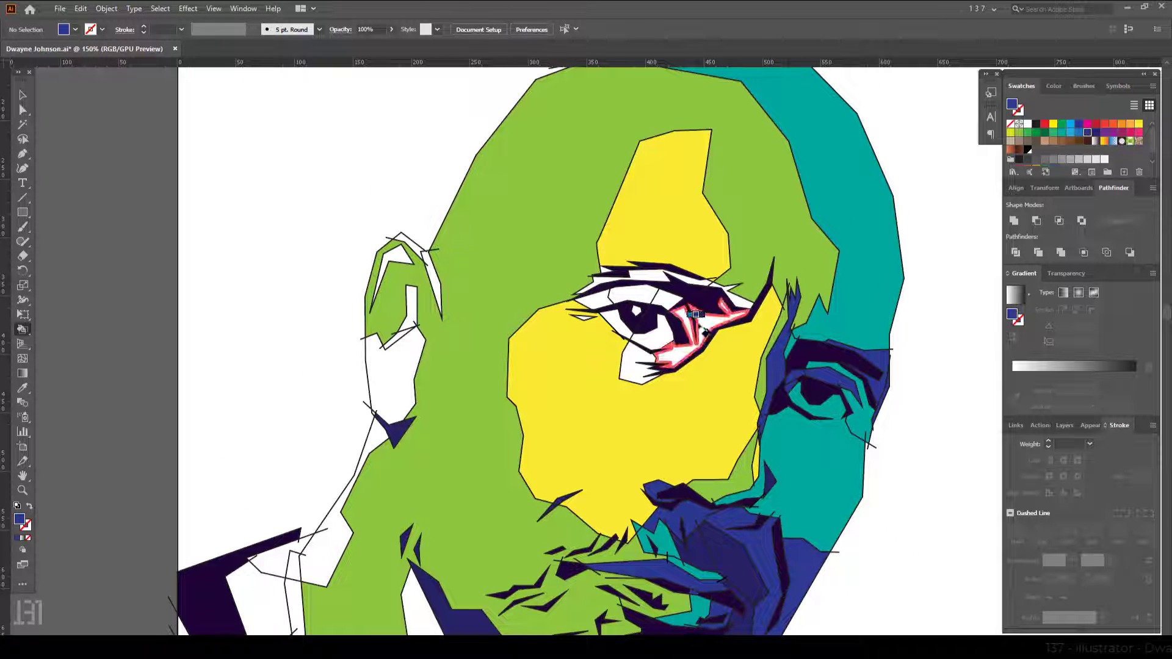
alt+click(744, 262)
click(638, 367)
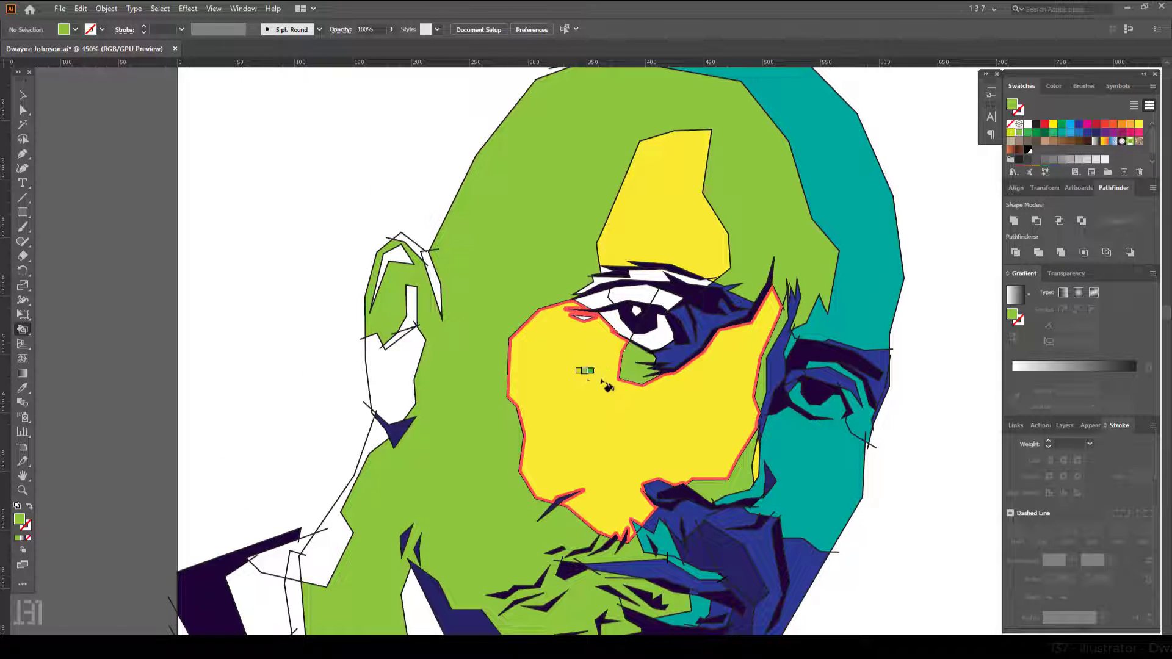
alt+click(593, 305)
- Fill parts of the ear navy and the white ear piece dark purple
scroll(593, 305, up, 1)
alt+click(874, 505)
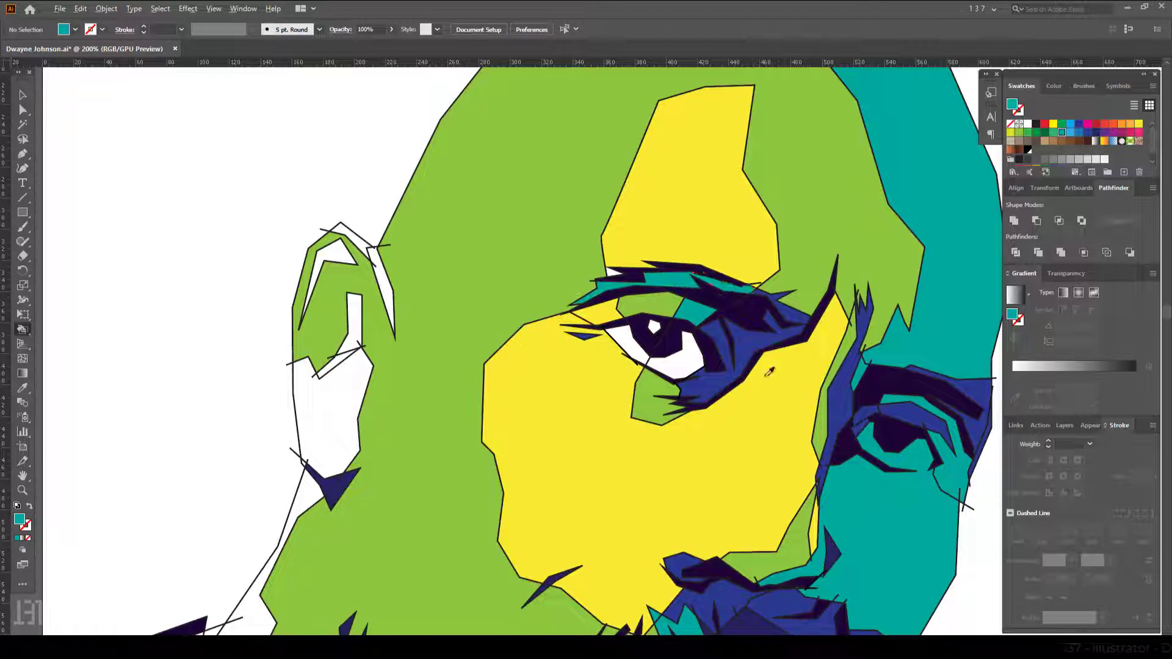
scroll(769, 371, down, 1)
scroll(836, 293, up, 1)
alt+click(625, 361)
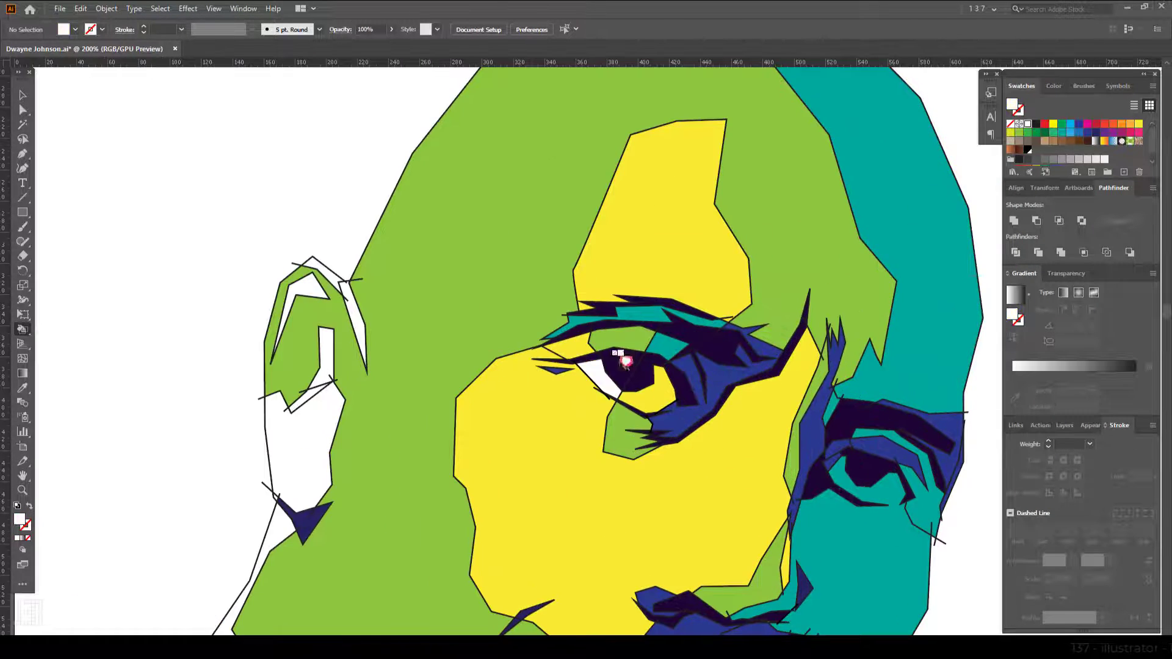
scroll(626, 361, down, 1)
alt+click(702, 391)
click(502, 335)
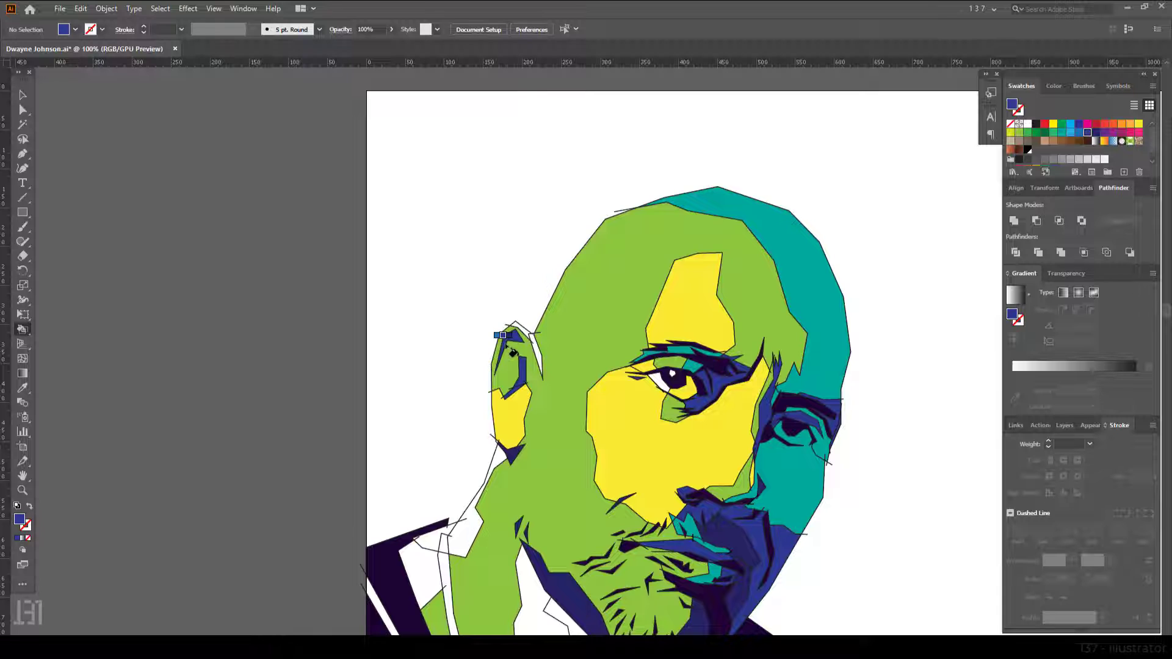
alt+click(427, 610)
click(518, 330)
- Paint the left collar yellow, the middle neck teal and the bottom collar blue
drag(536, 389, 551, 431)
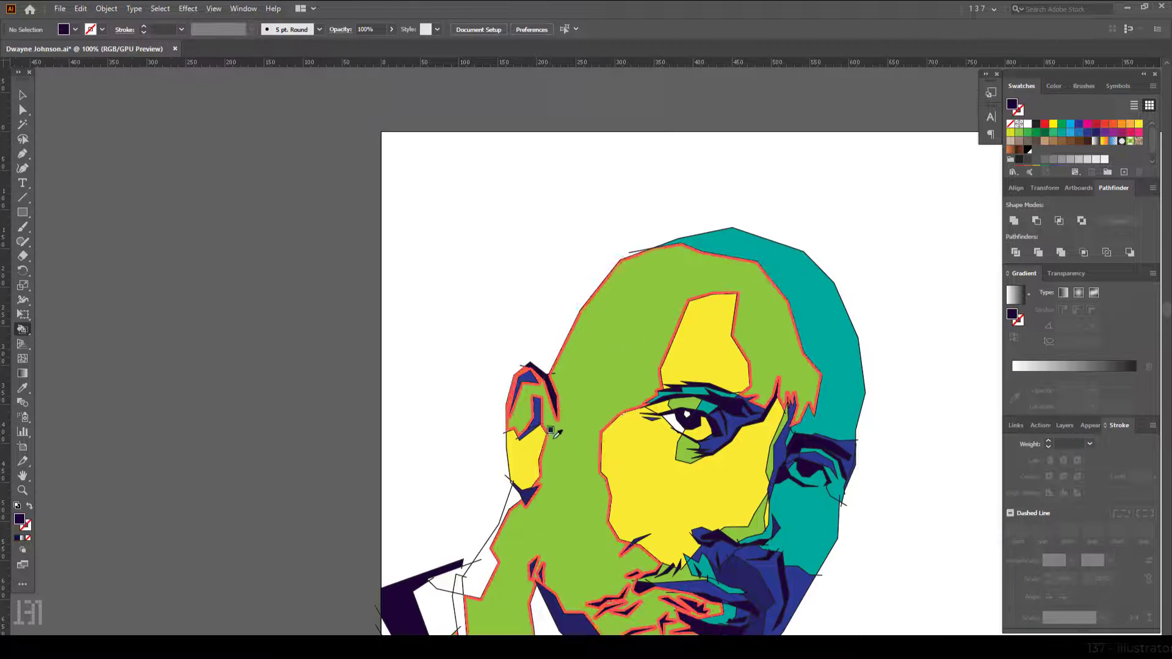
scroll(553, 433, down, 3)
scroll(589, 271, down, 2)
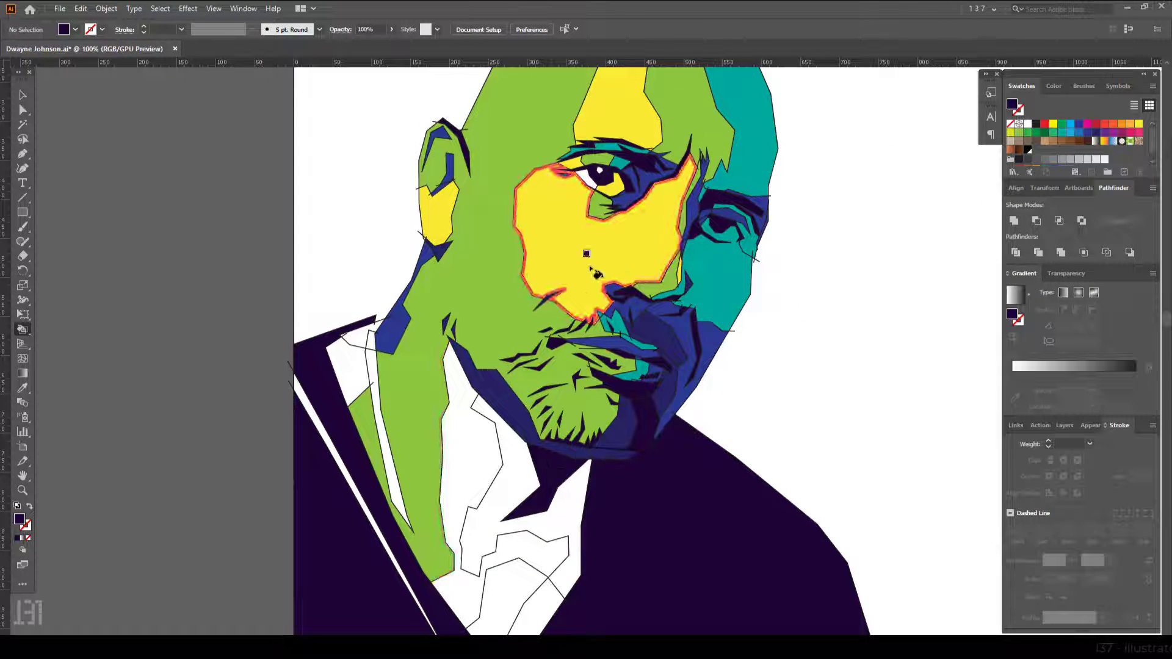
click(470, 440)
click(513, 463)
click(544, 594)
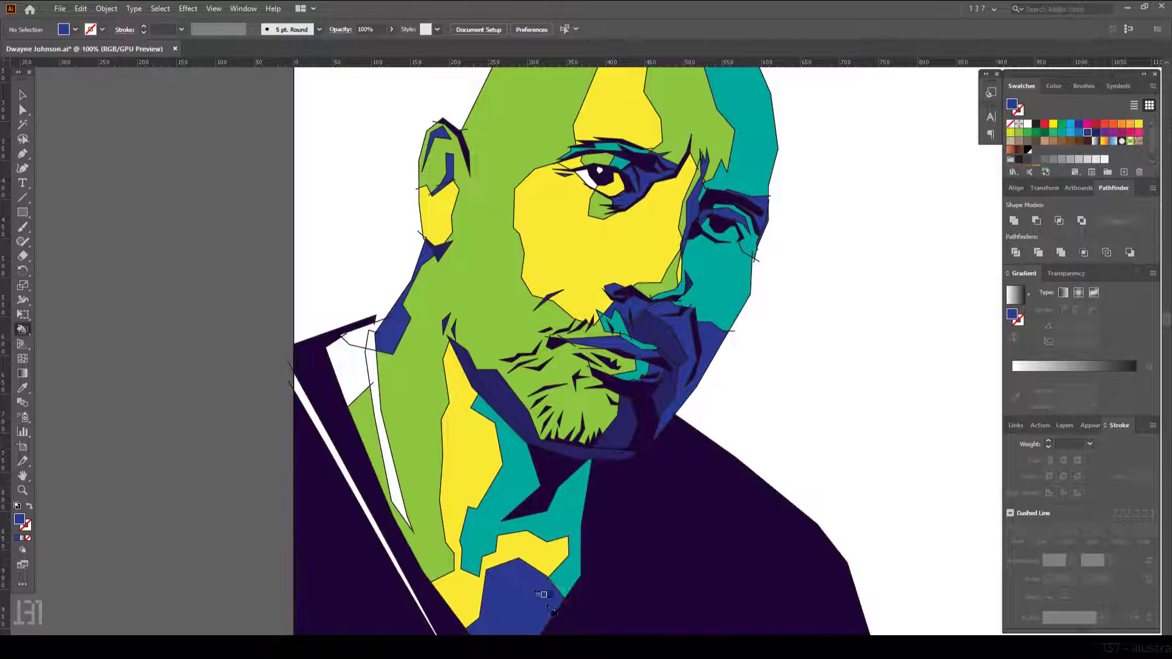
alt+click(419, 374)
- Pick a blue fill colour and zoom out to show the whole artboard
key(ctrl+minus)
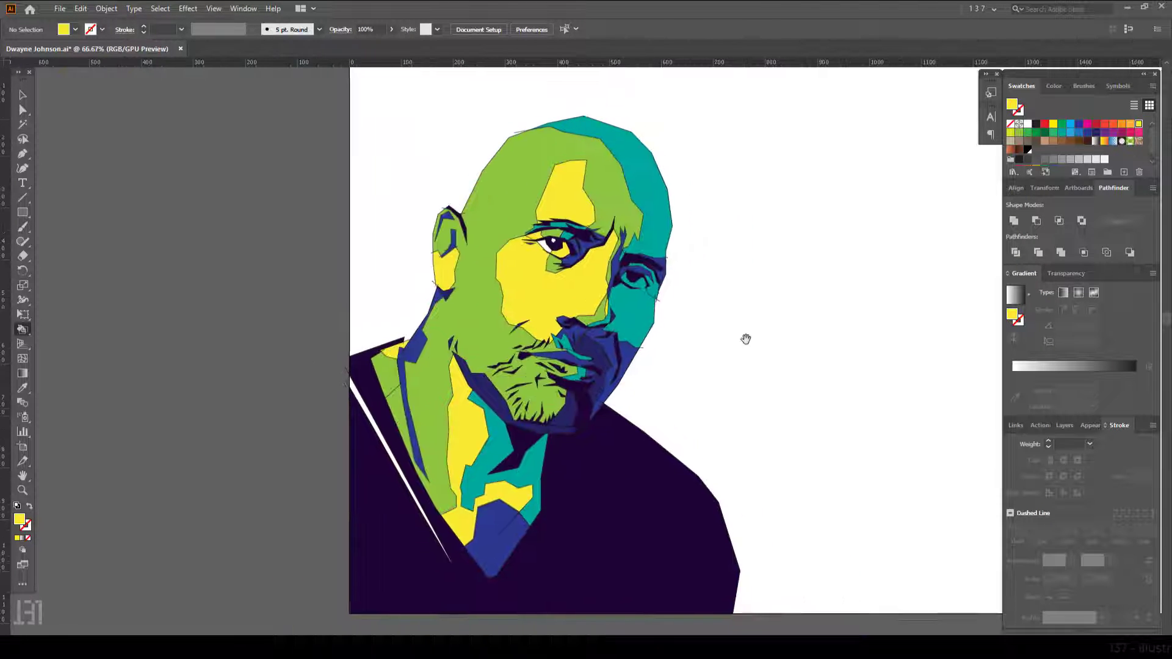
drag(746, 339, 725, 353)
alt+click(619, 394)
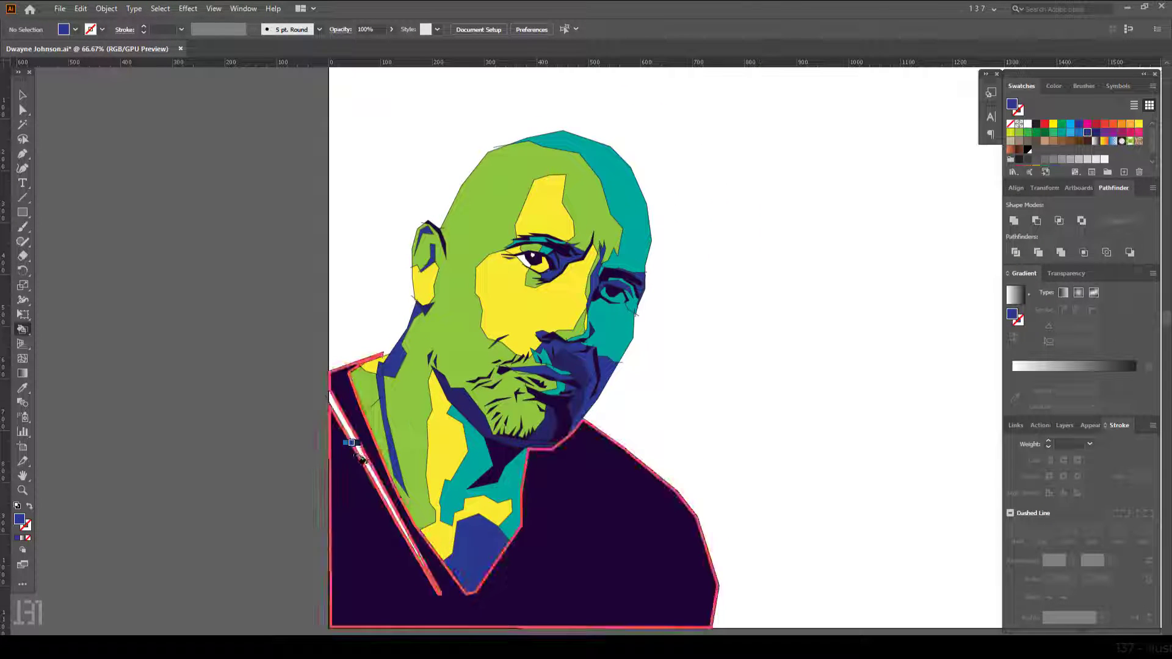
key(v)
key(ctrl+minus)
- Draw an artboard-sized rectangle and send it behind the portrait
key(m)
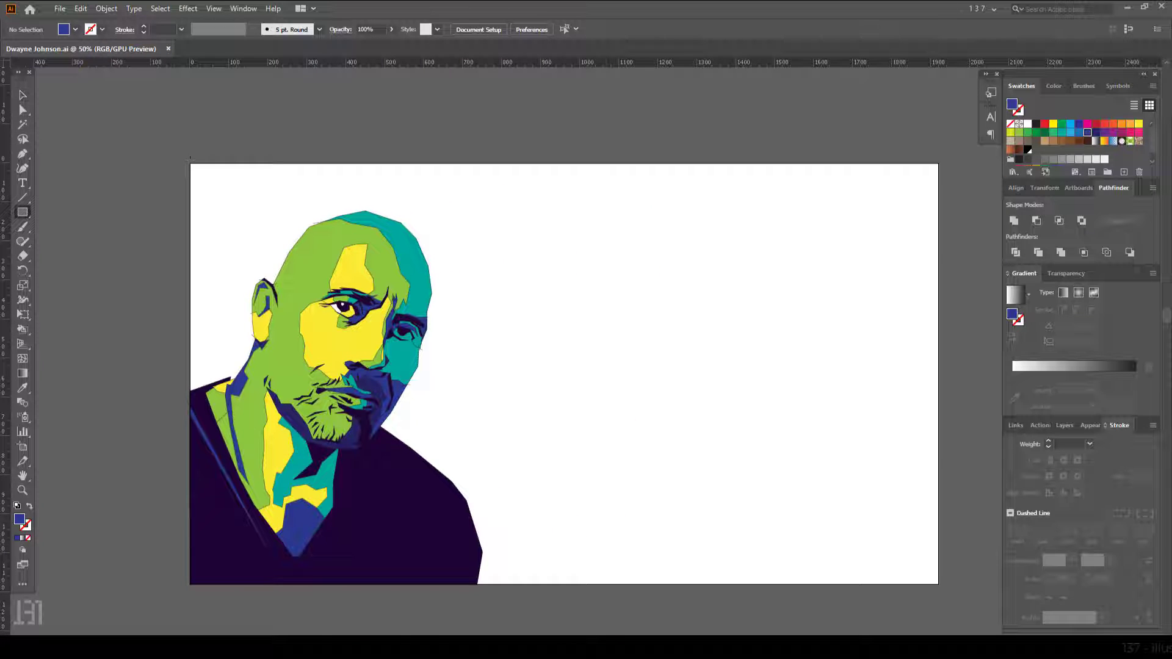
drag(190, 163, 937, 584)
key(ctrl+shift+bracketleft)
key(v)
click(524, 621)
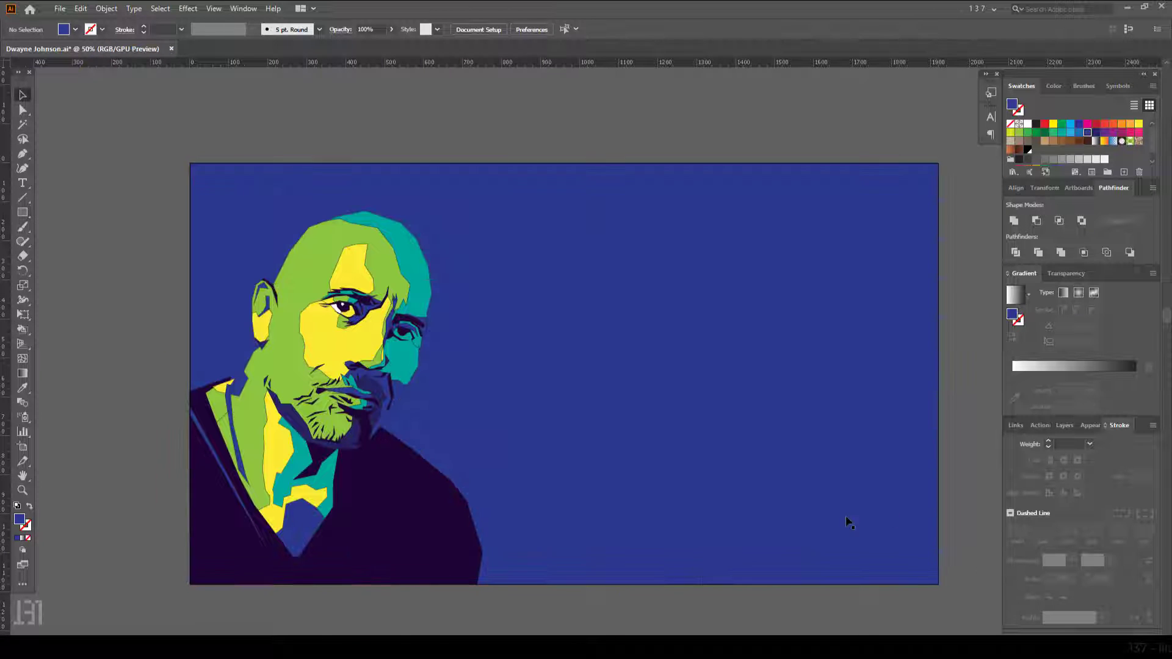
- Recolour the background rectangle dark green through the Color Picker
key(ctrl+a)
click(1043, 134)
double_click(19, 519)
key(Return)
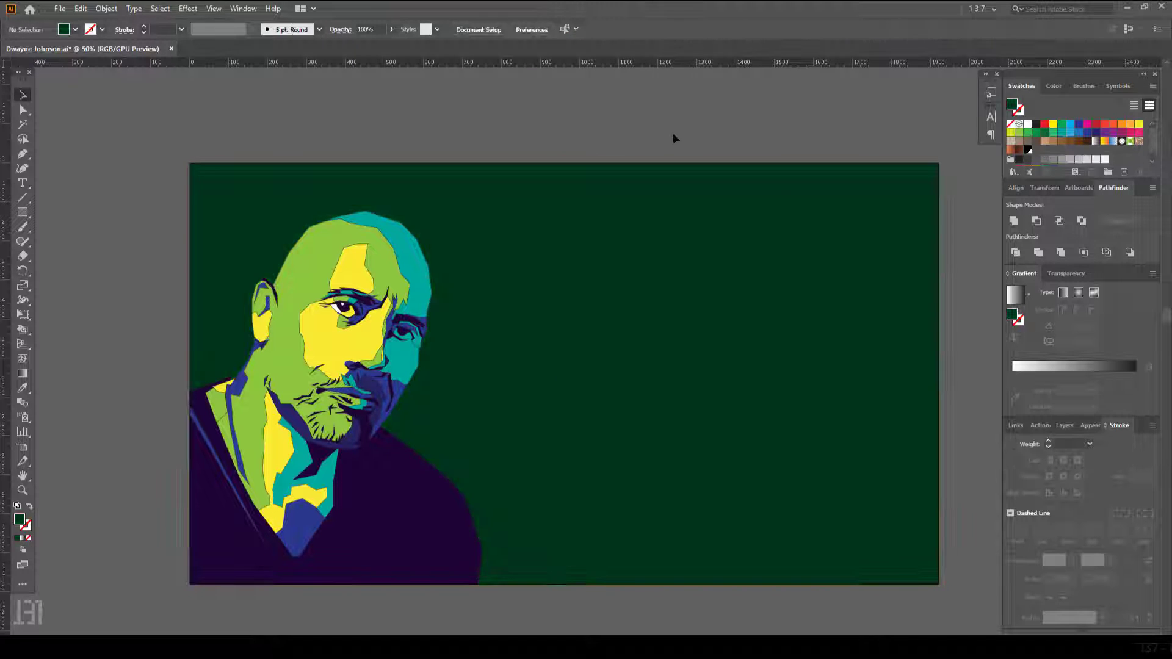
click(578, 144)
- Trace a shadow shape beside the head and fill it brighter green
key(p)
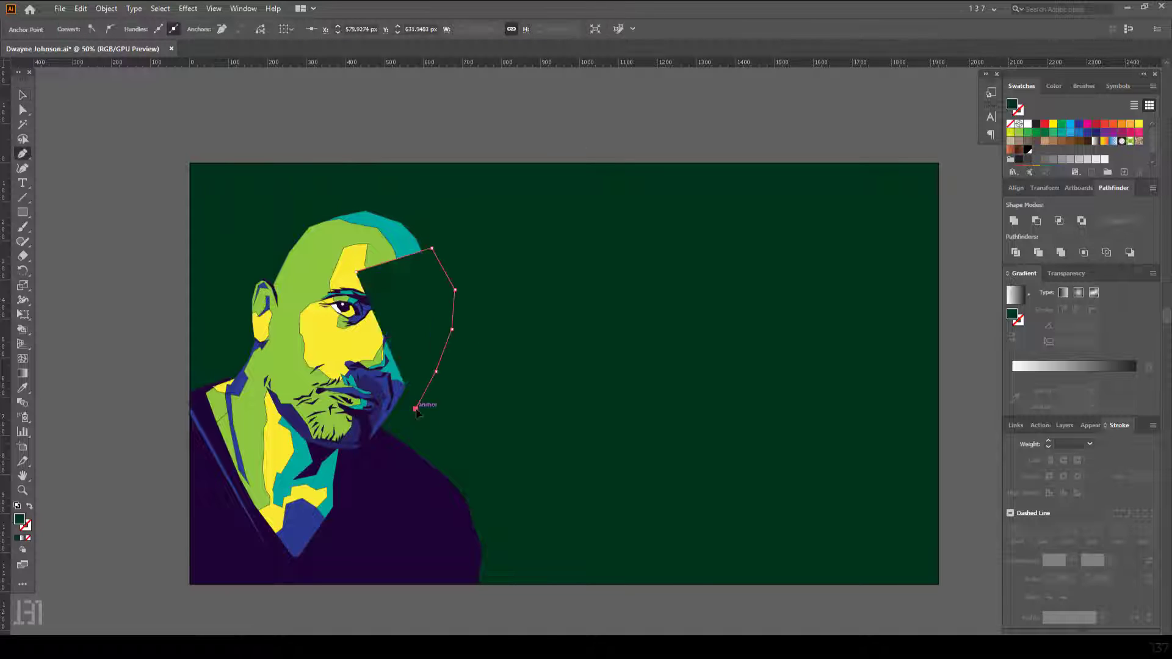
click(383, 505)
click(417, 495)
click(352, 280)
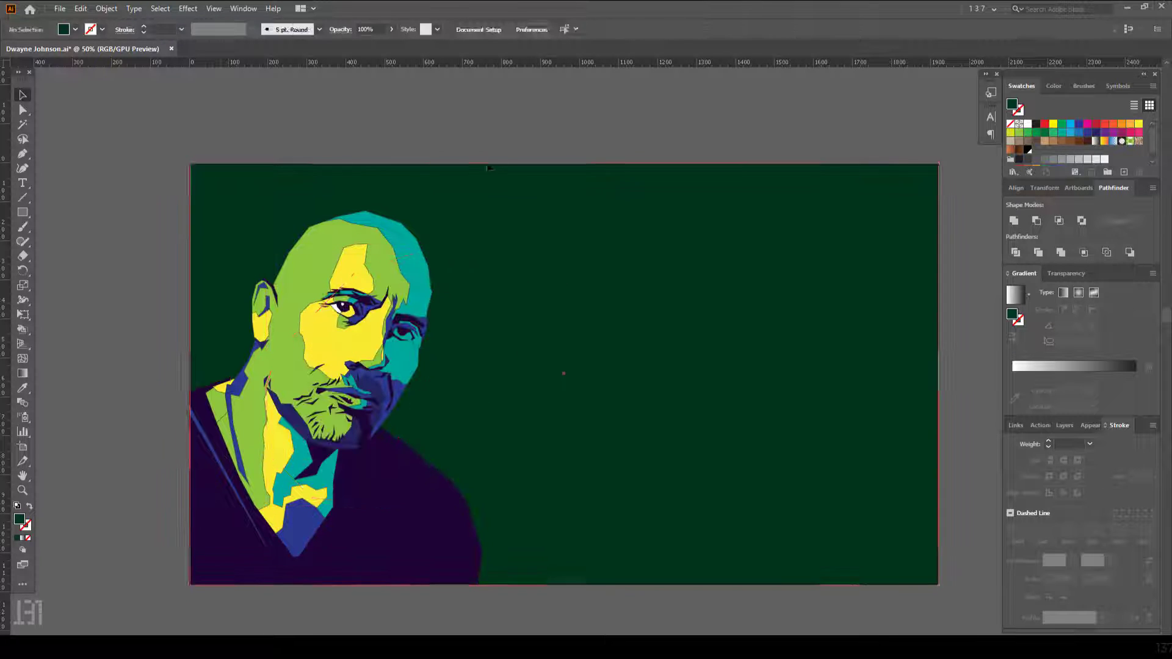
double_click(1011, 104)
key(Return)
click(1044, 132)
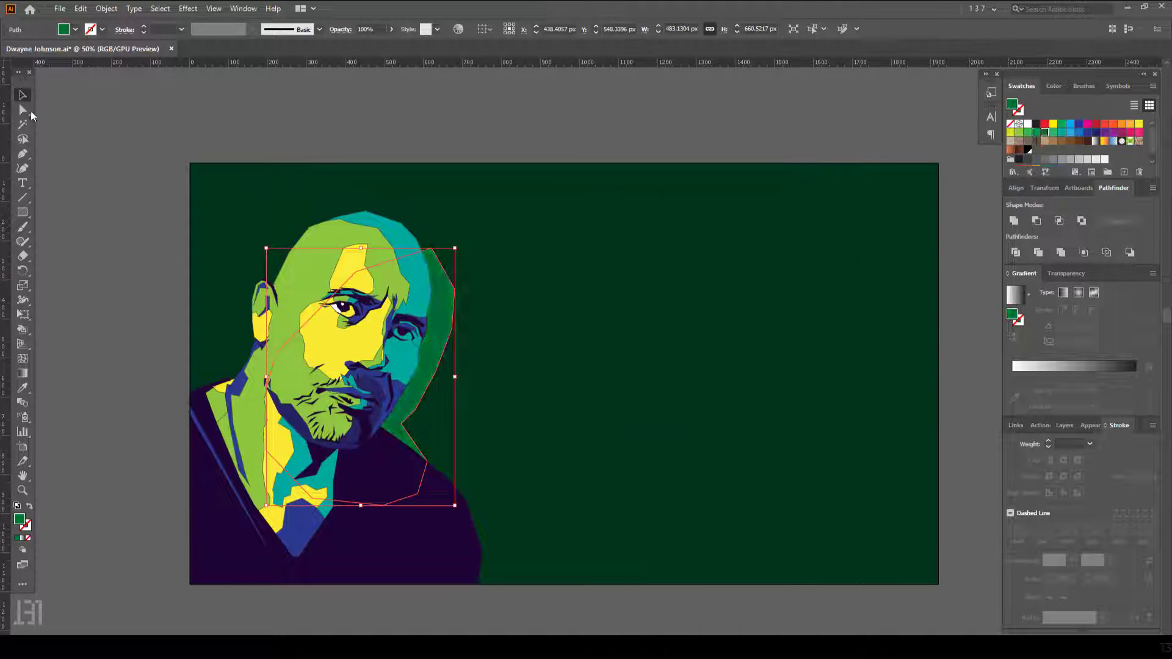
key(ctrl+shift+a)
- Trace a second shadow shape from below the chin down the body and send it behind
click(397, 422)
click(458, 459)
click(483, 584)
click(366, 583)
click(396, 422)
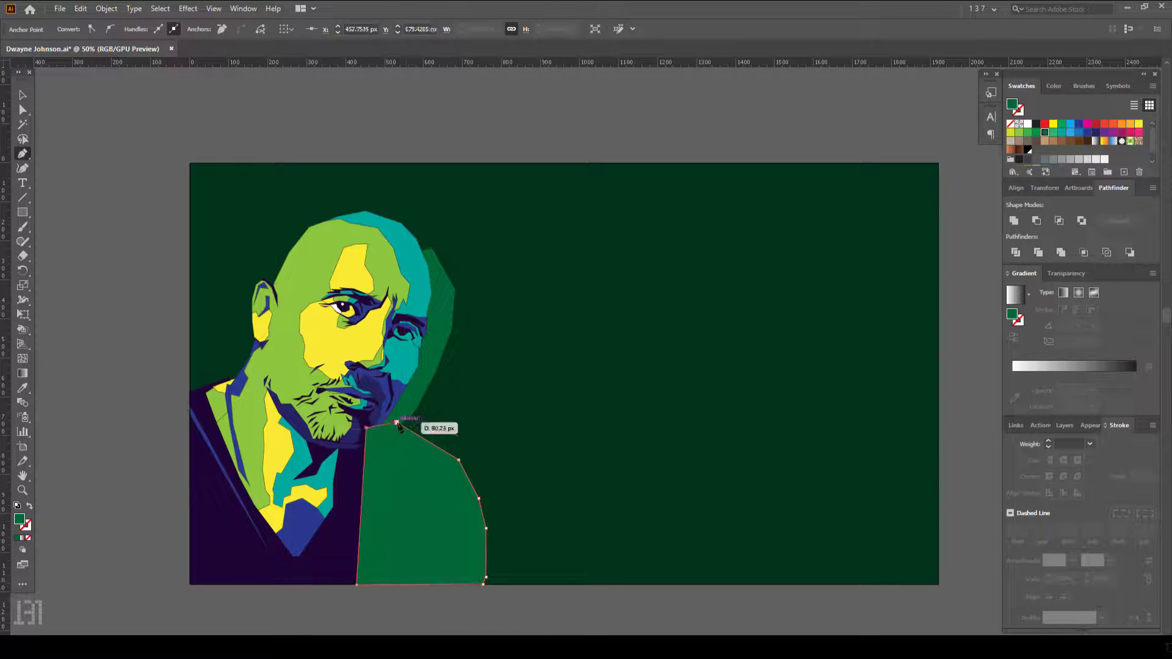
key(ctrl+bracketleft)
key(ctrl+shift+a)
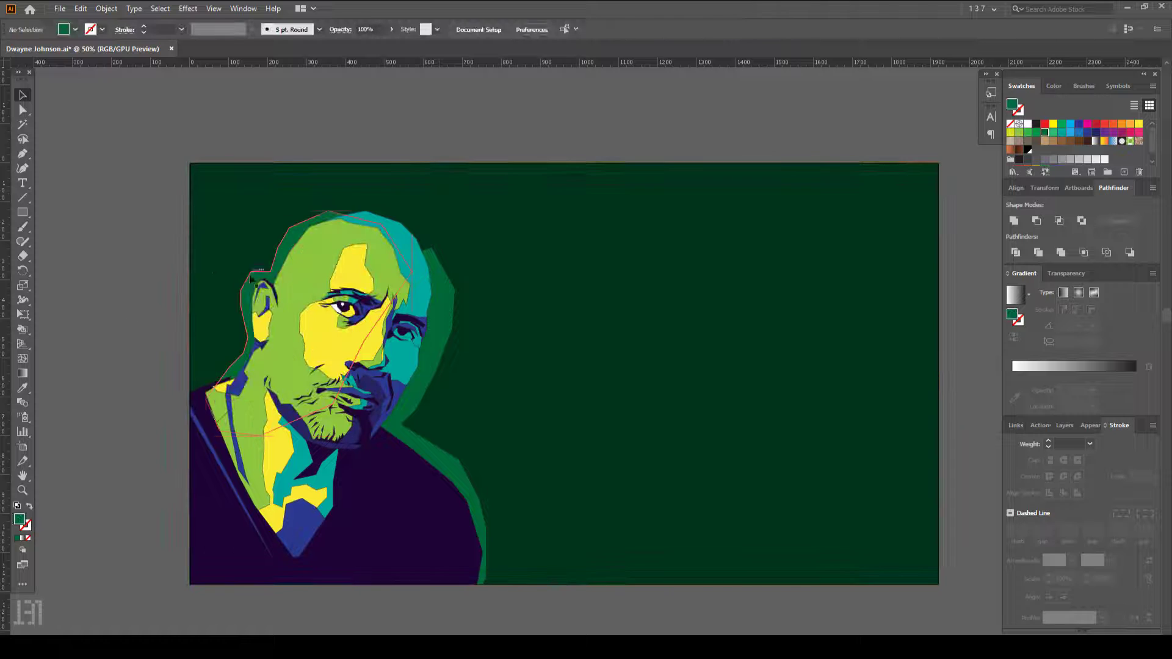
key(Return)
click(129, 280)
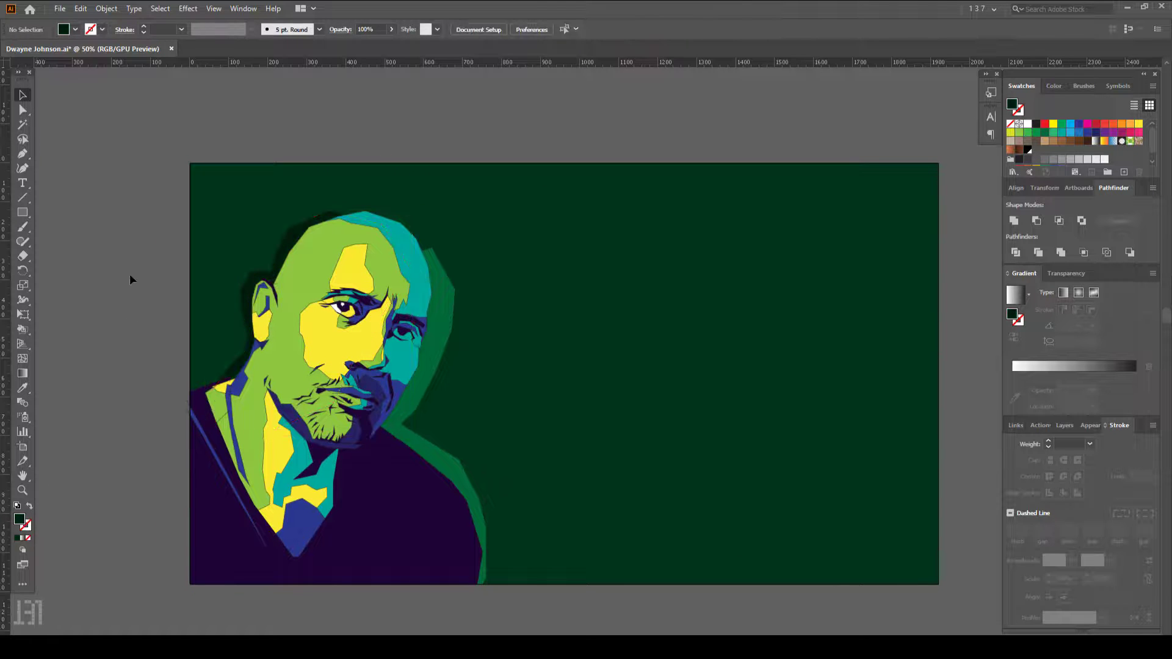
drag(130, 280, 108, 305)
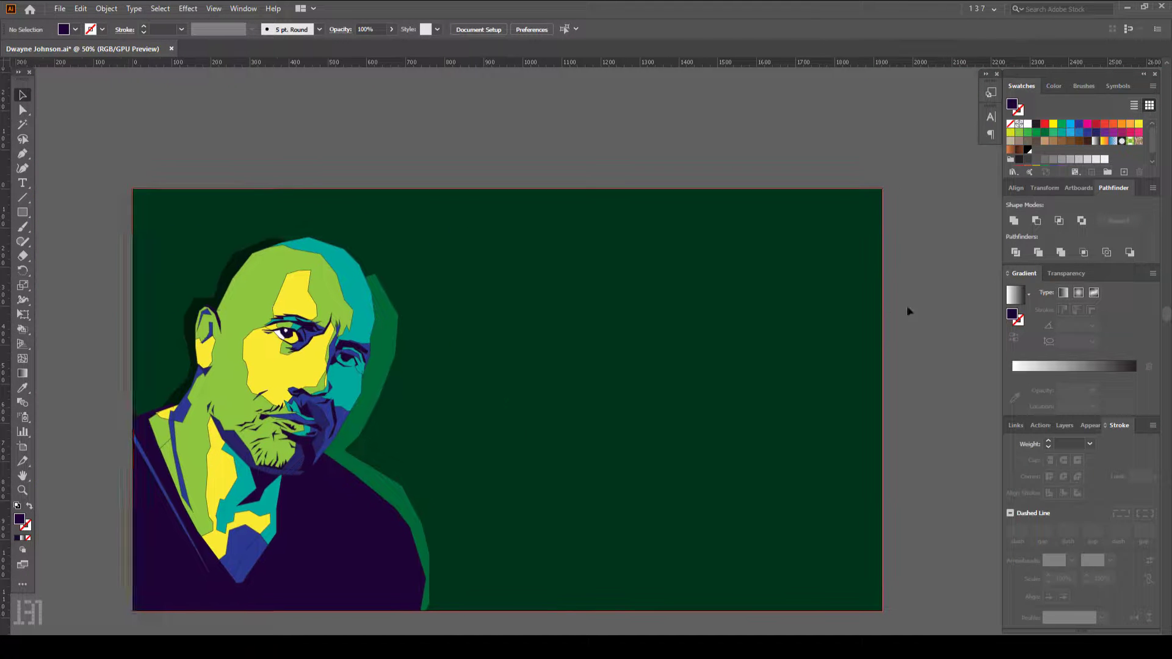
- Type the name as a title in Anton Regular, set to All Caps
click(620, 233)
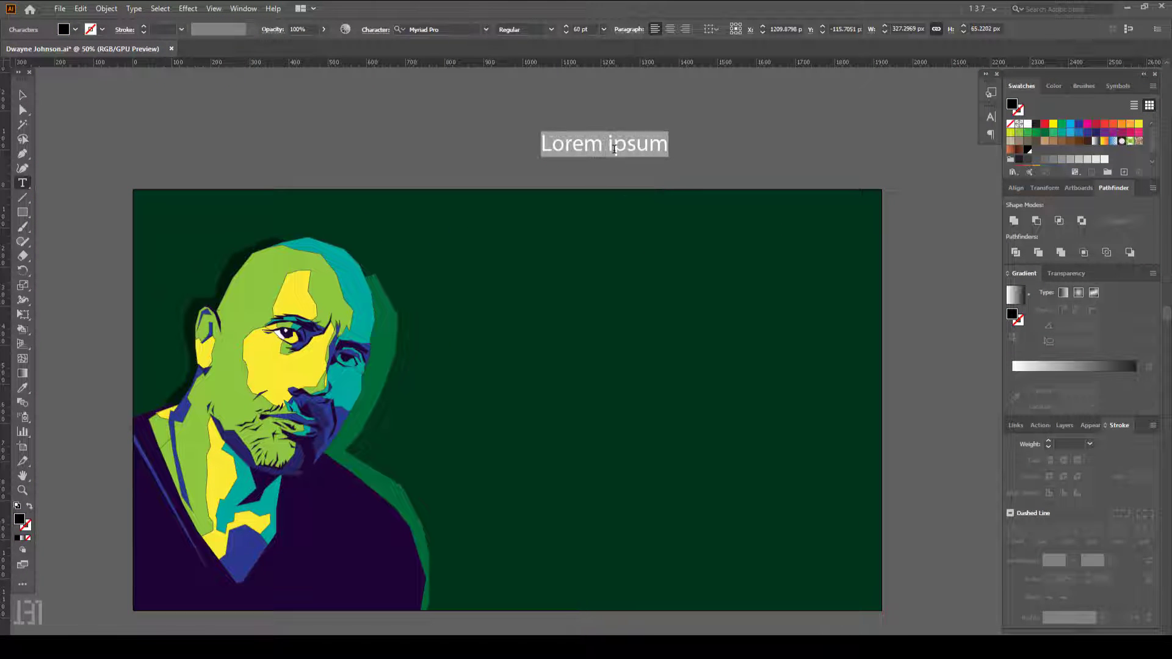
text(Du)
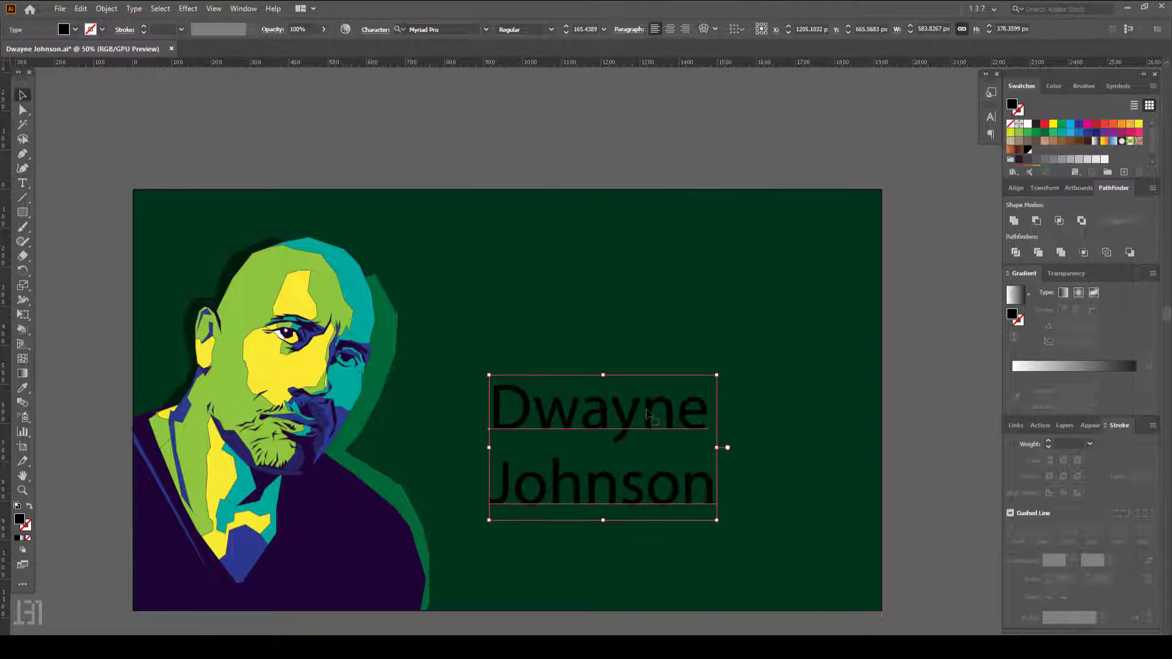
scroll(498, 171, down, 10)
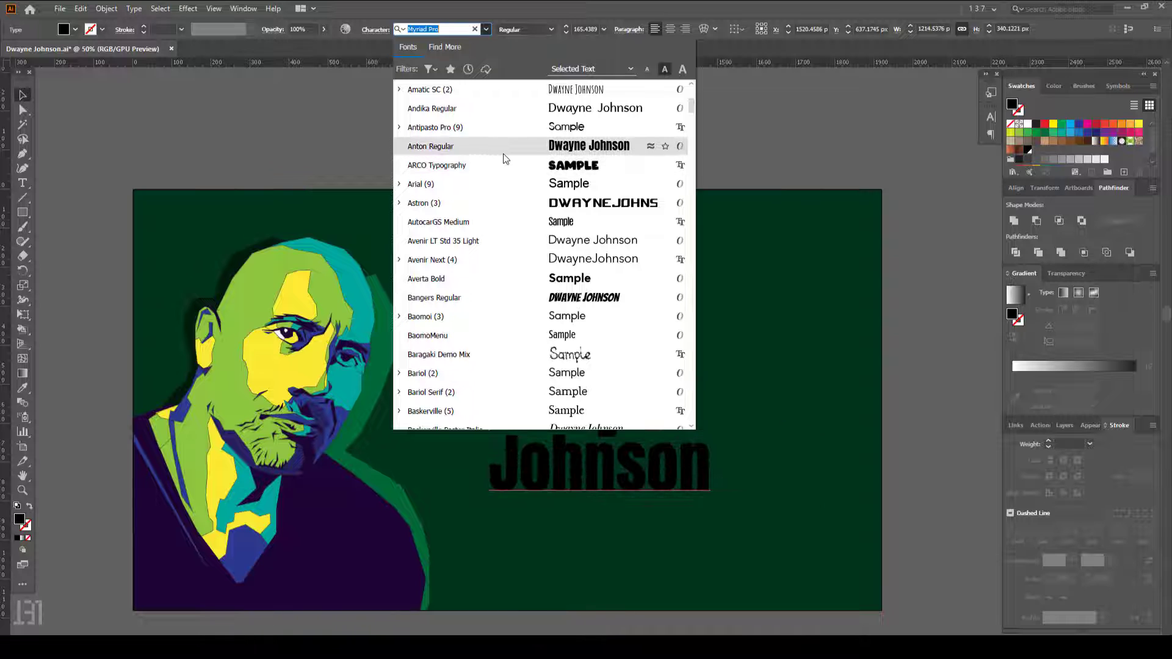
click(503, 150)
key(ctrl+t)
key(ctrl+shift+k)
- Enlarge the title beside the portrait, fill it green, and create outlines
drag(698, 397, 641, 449)
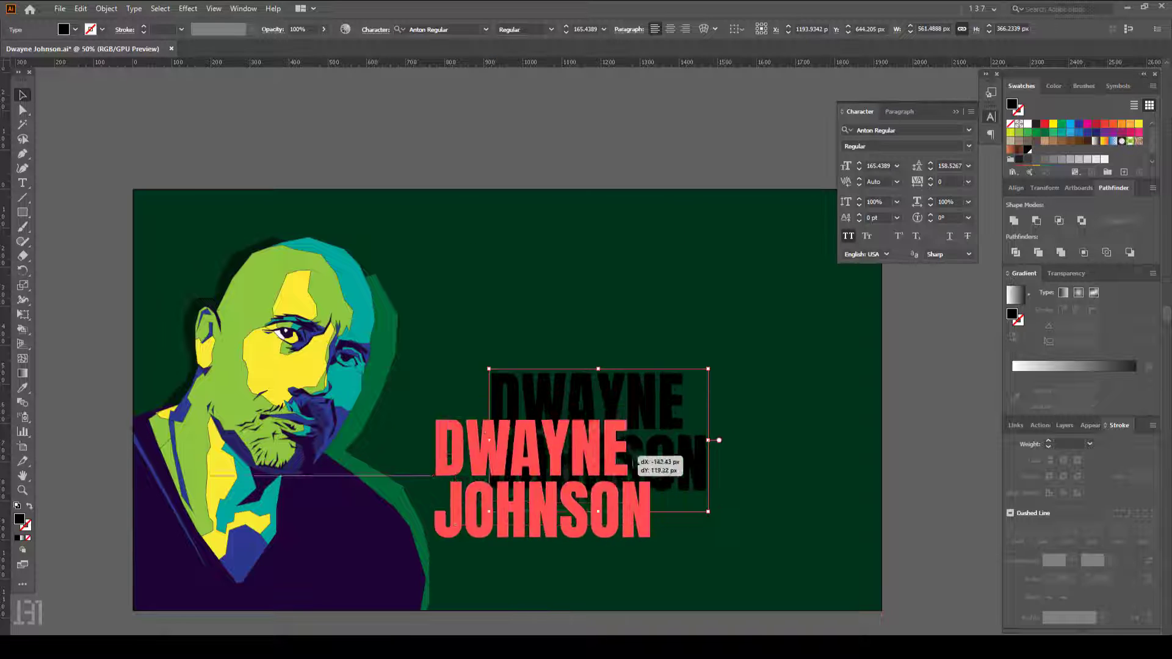
key(i)
click(384, 317)
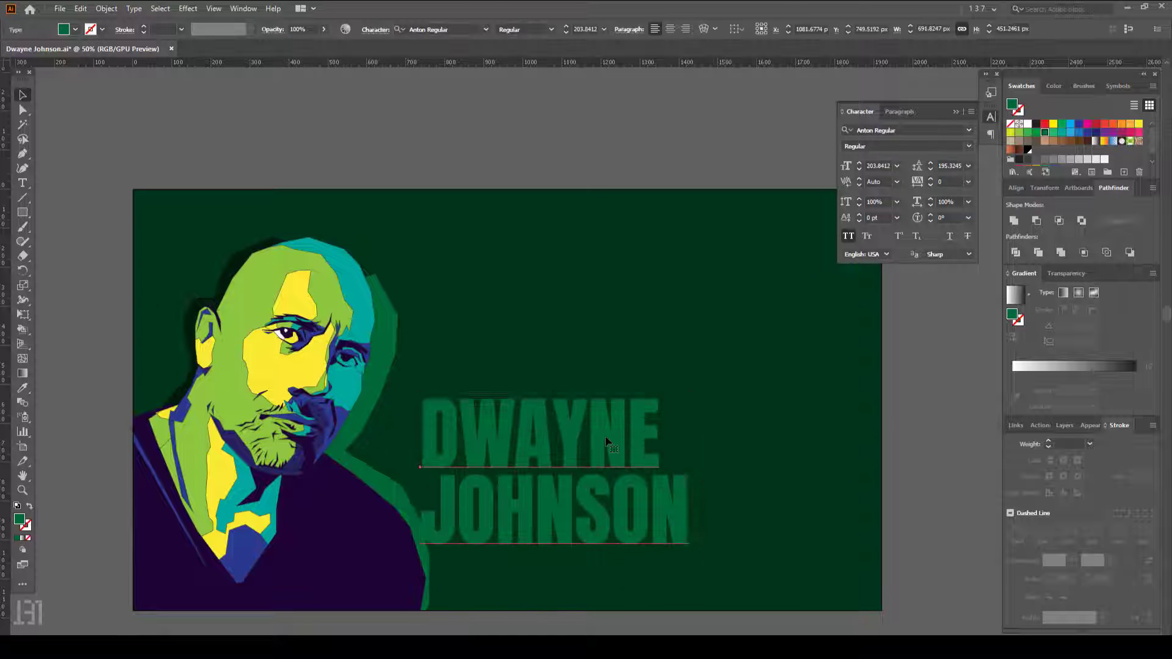
key(ctrl+shift+o)
drag(571, 434, 569, 432)
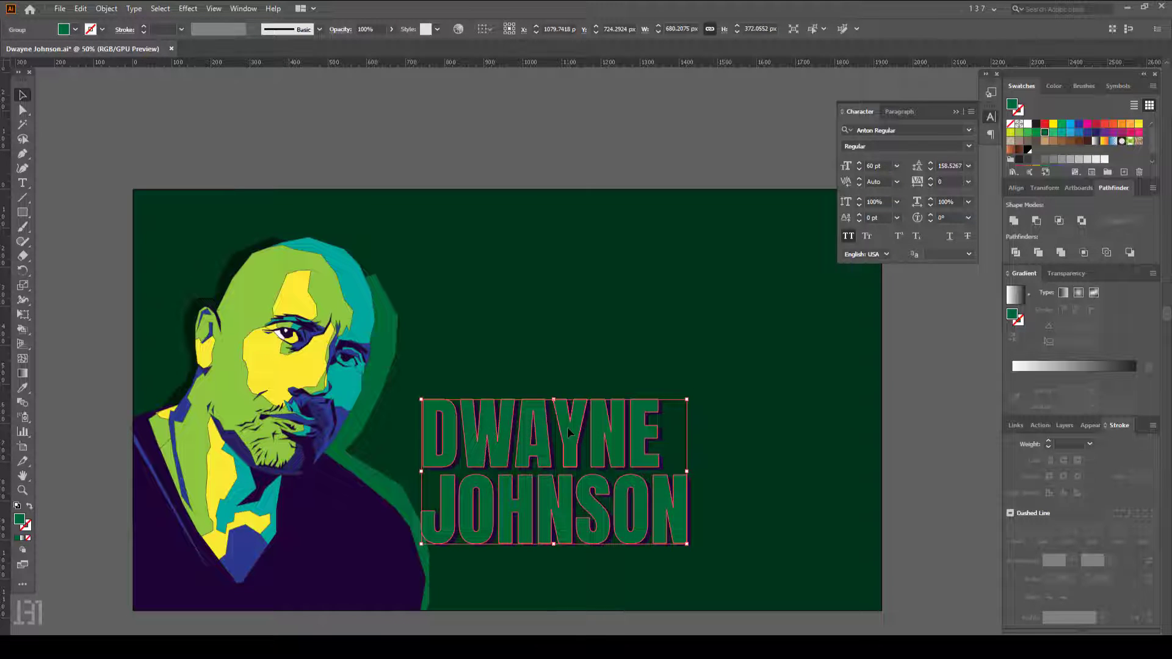
- Split the outlined title letters into two green tones
click(900, 413)
click(549, 433)
key(i)
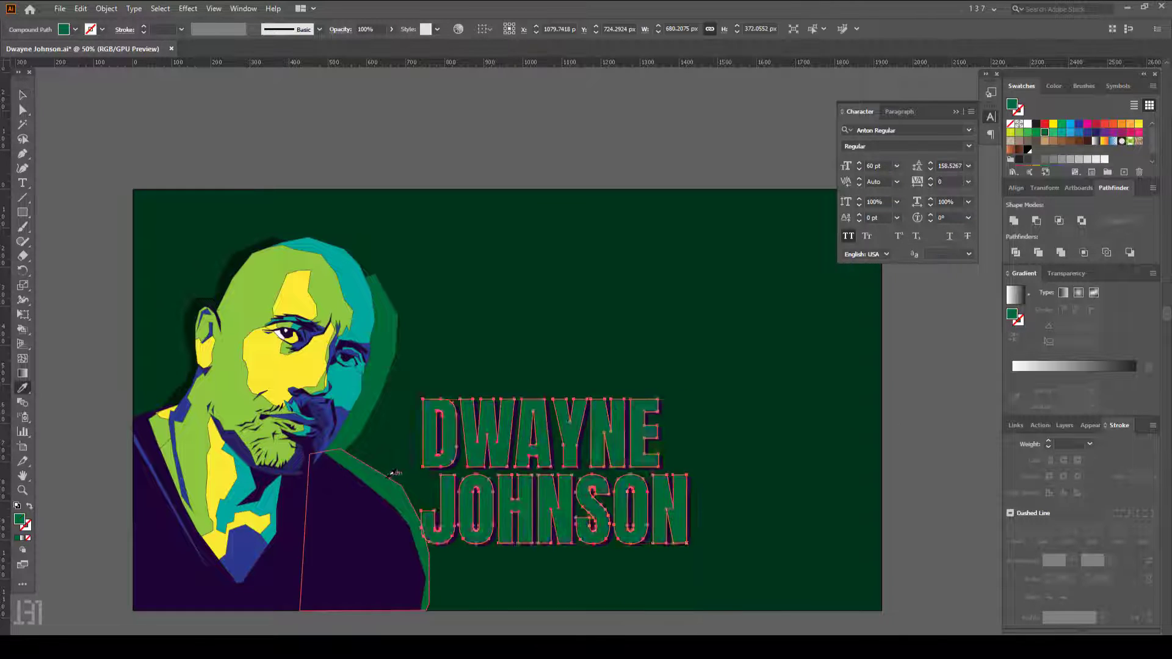
key(v)
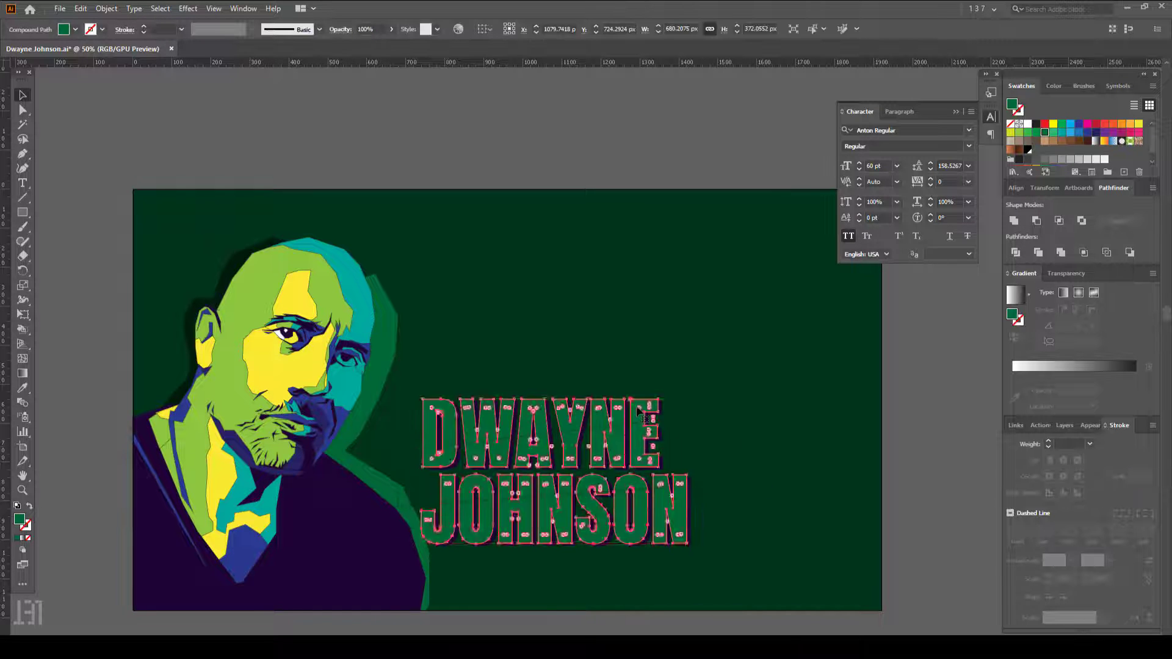
click(1015, 252)
click(758, 470)
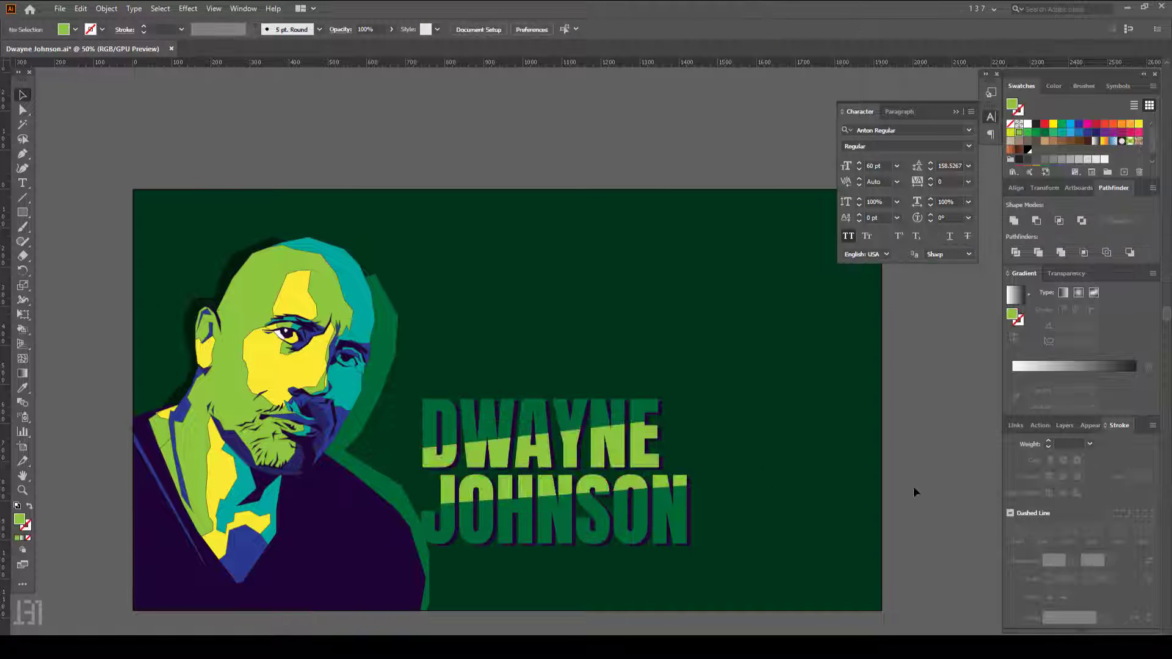
click(599, 417)
- Draw a cutting polygon across the title and recolour its upper half yellow and green
key(p)
click(419, 410)
click(694, 466)
click(432, 492)
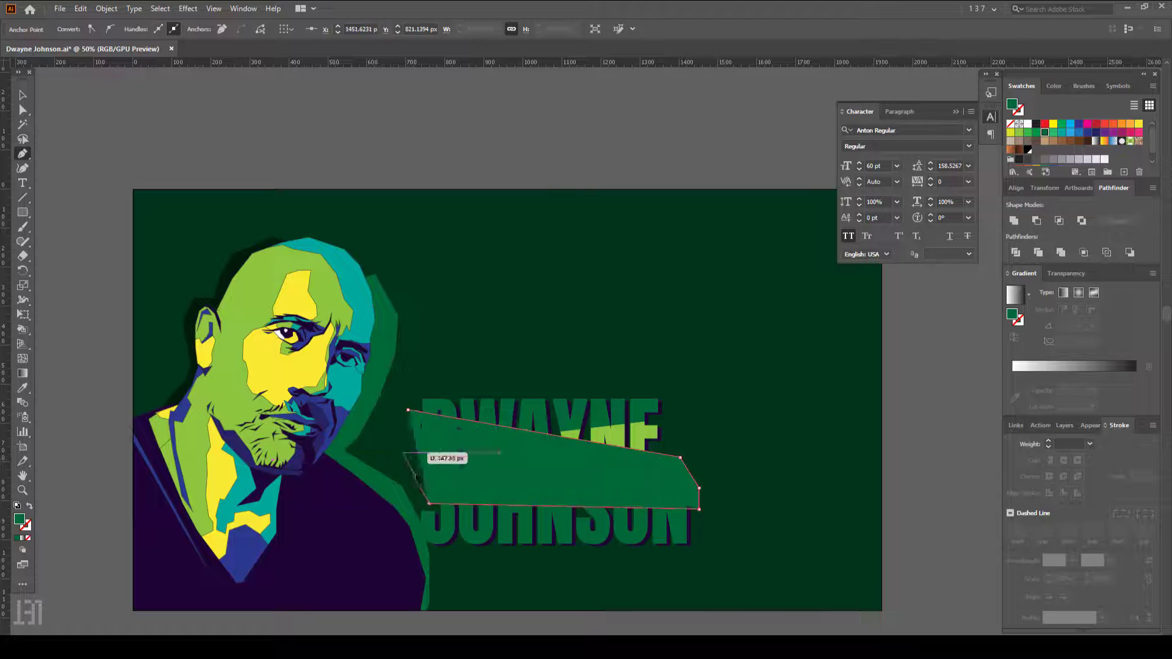
click(419, 411)
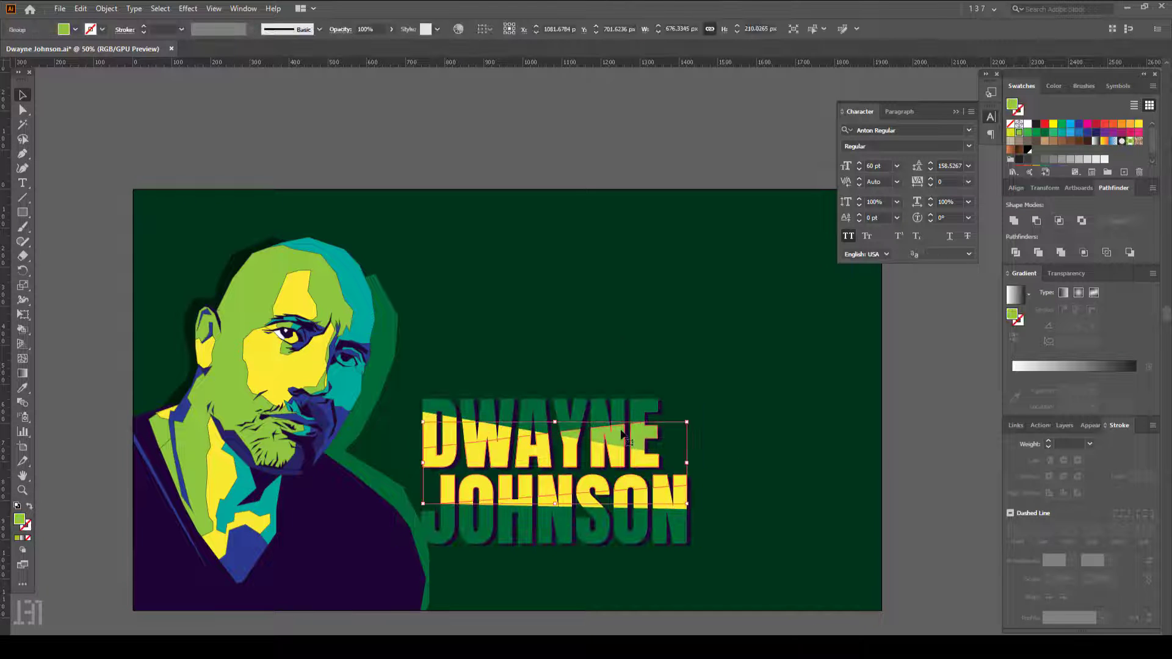
click(899, 439)
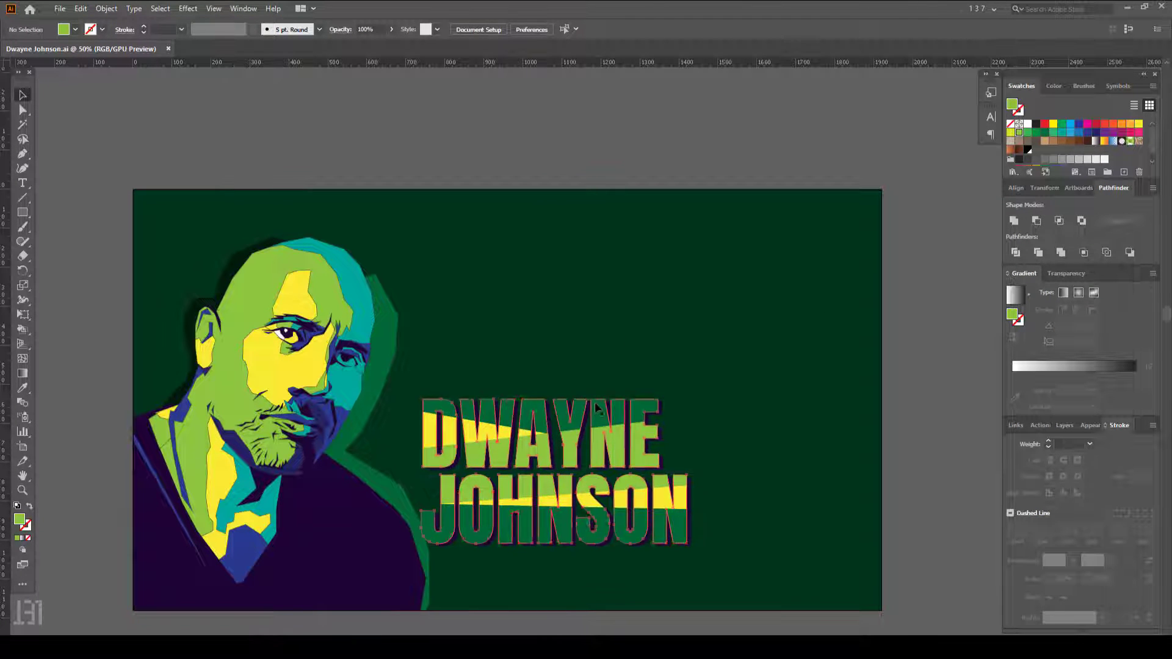